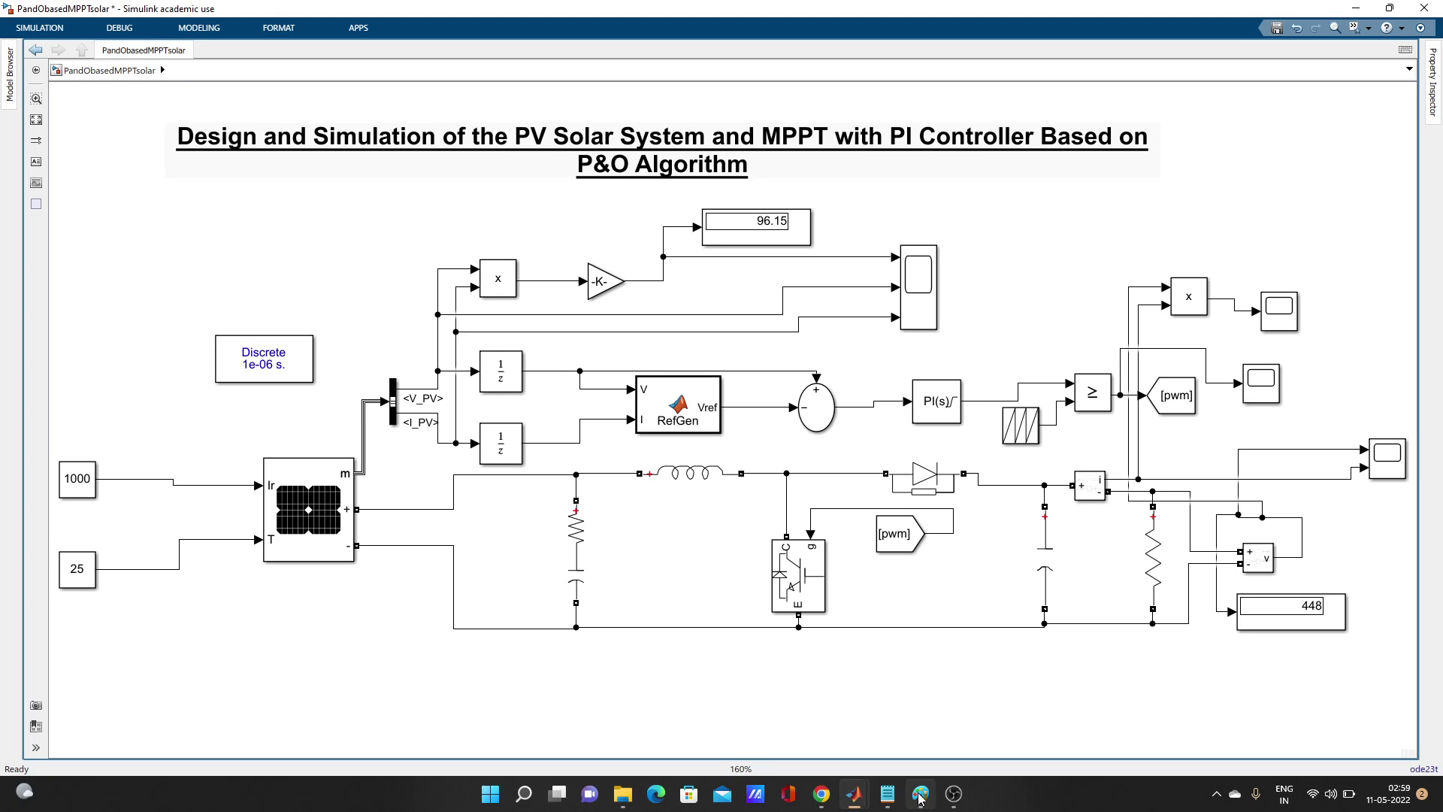
Bring up pv4.jpg in Paint and scroll down to the full PV array data table
click(921, 795)
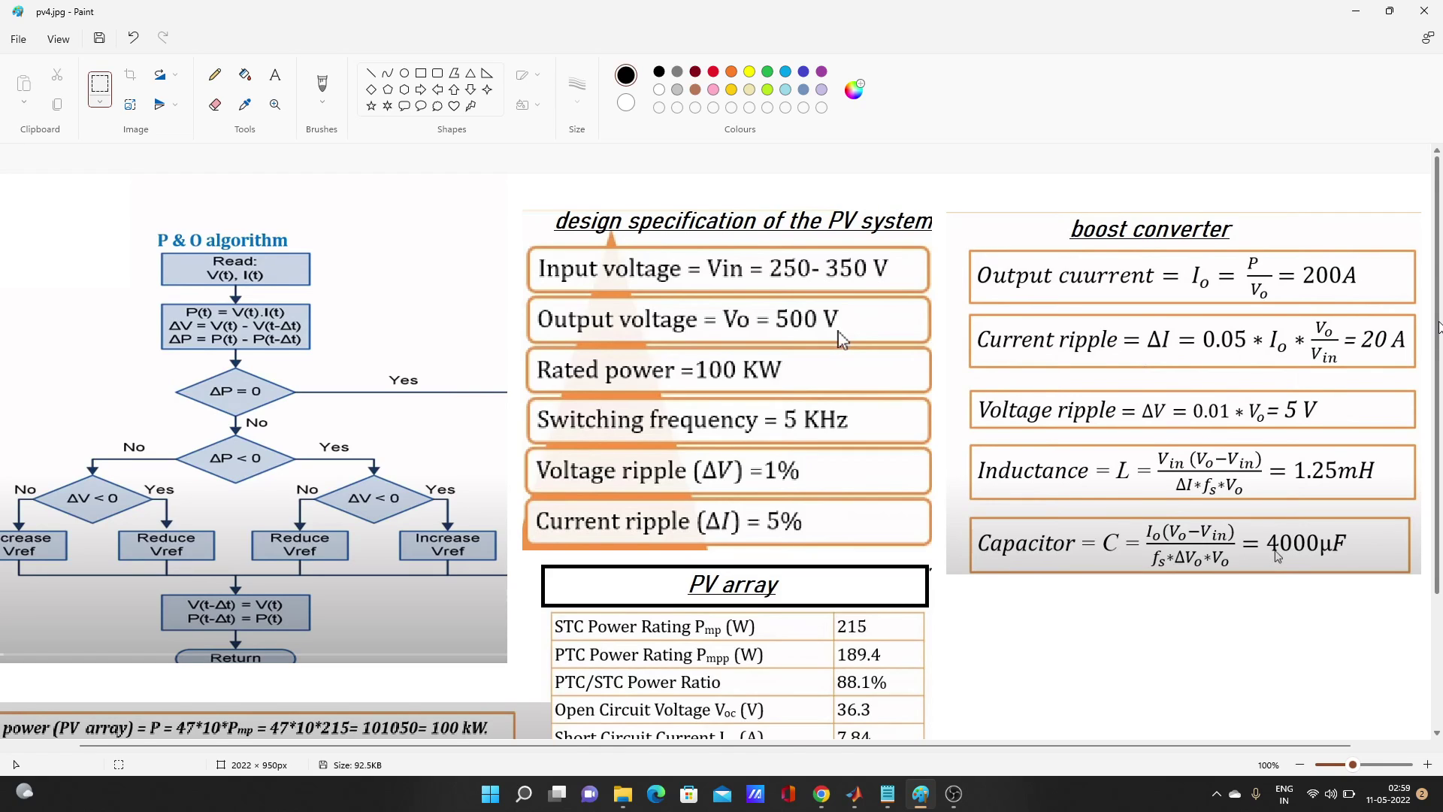
scroll(1440, 327, down, 1)
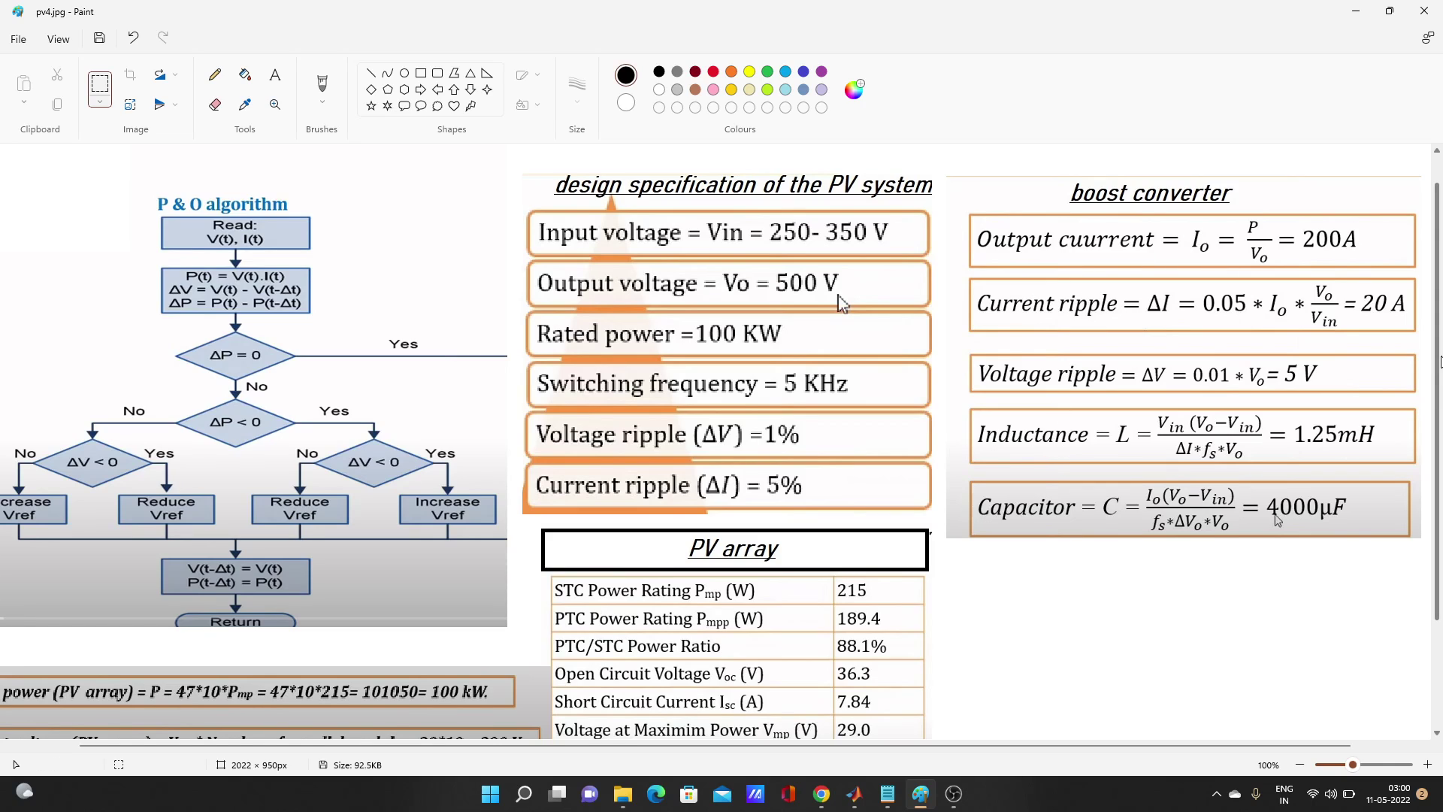
drag(1438, 357, 1438, 408)
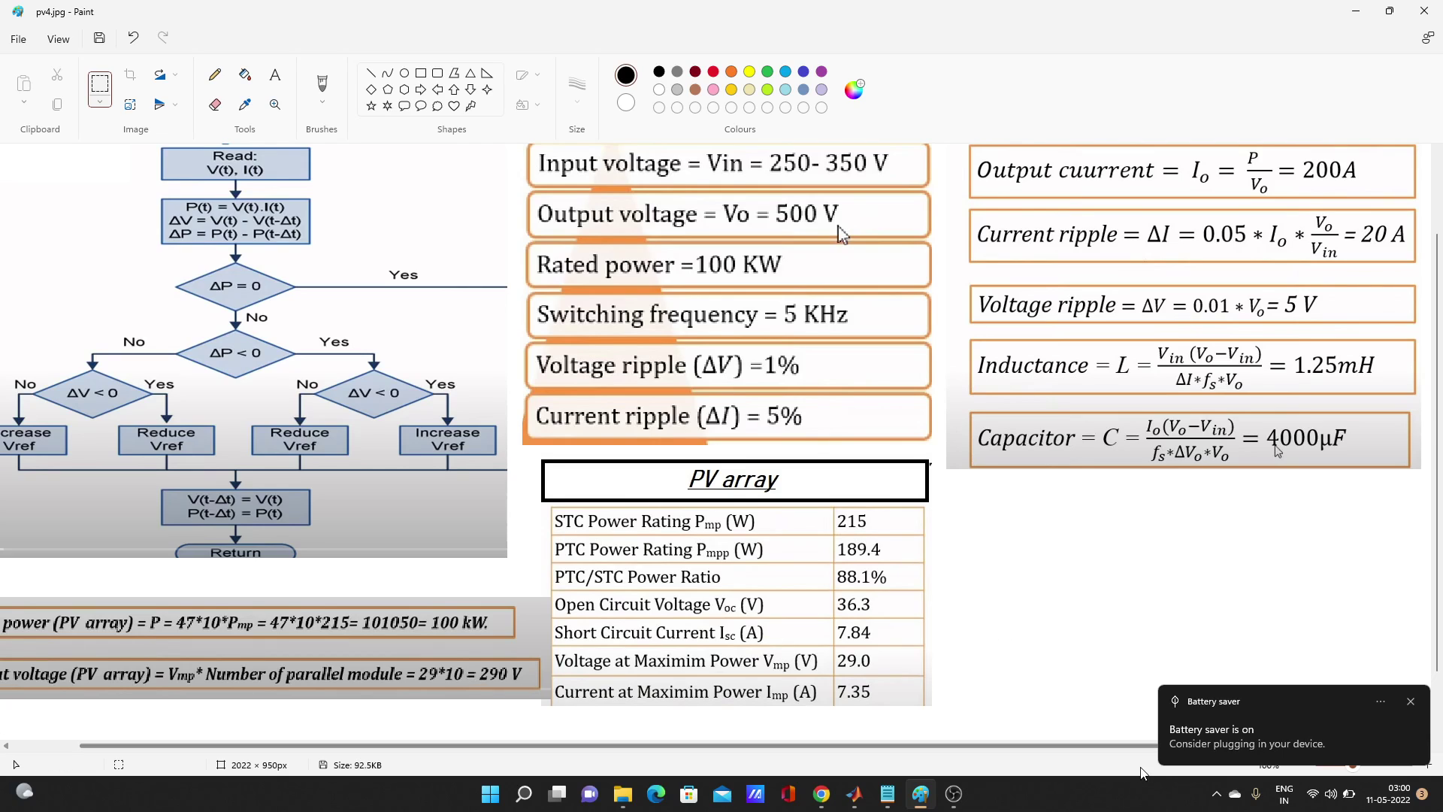
Raise the screen brightness slightly from the system quick settings
click(1346, 796)
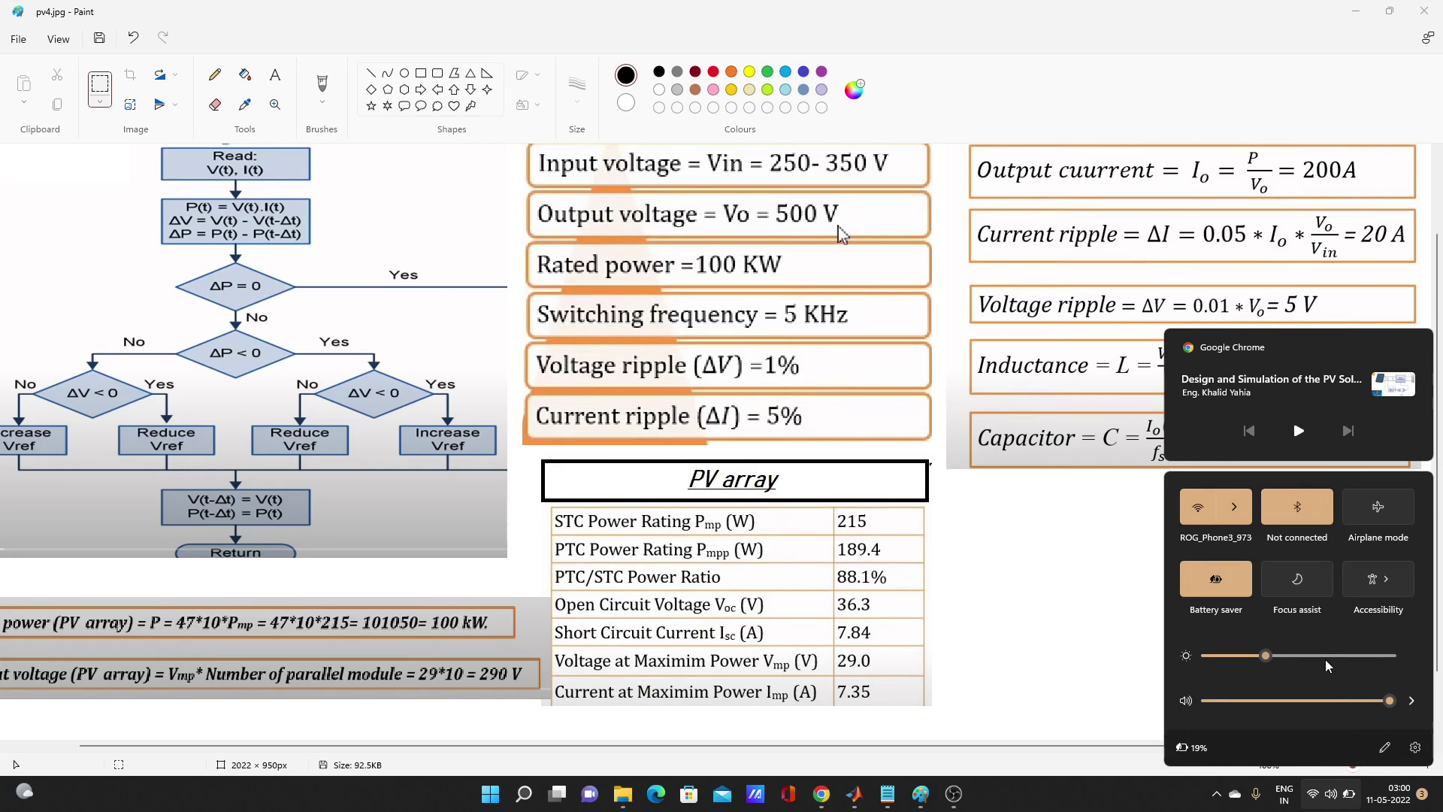
click(1325, 655)
click(1148, 796)
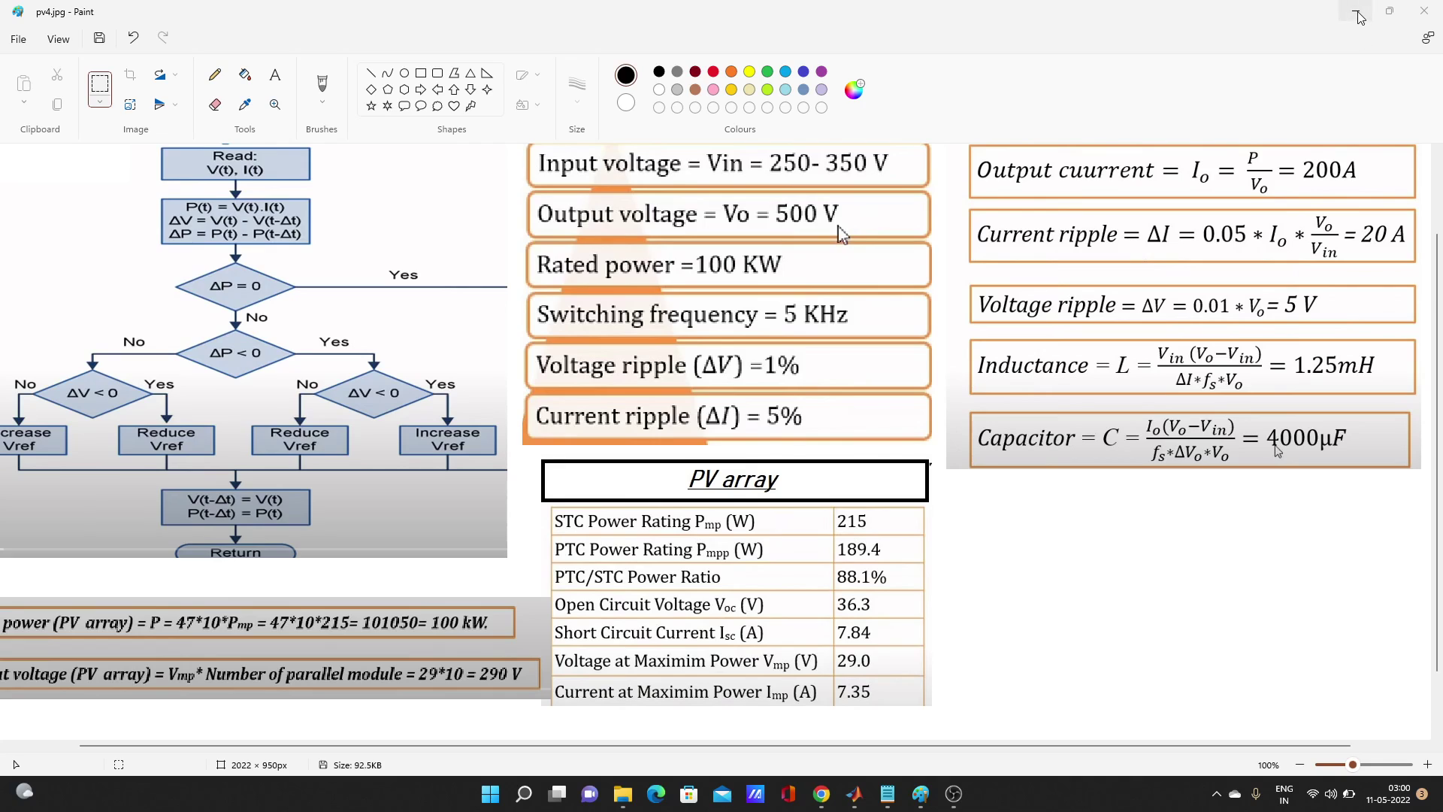
Return to the solar model and confirm powergui stays Discrete with a 1e-06 s sample time
mouse_move(855, 793)
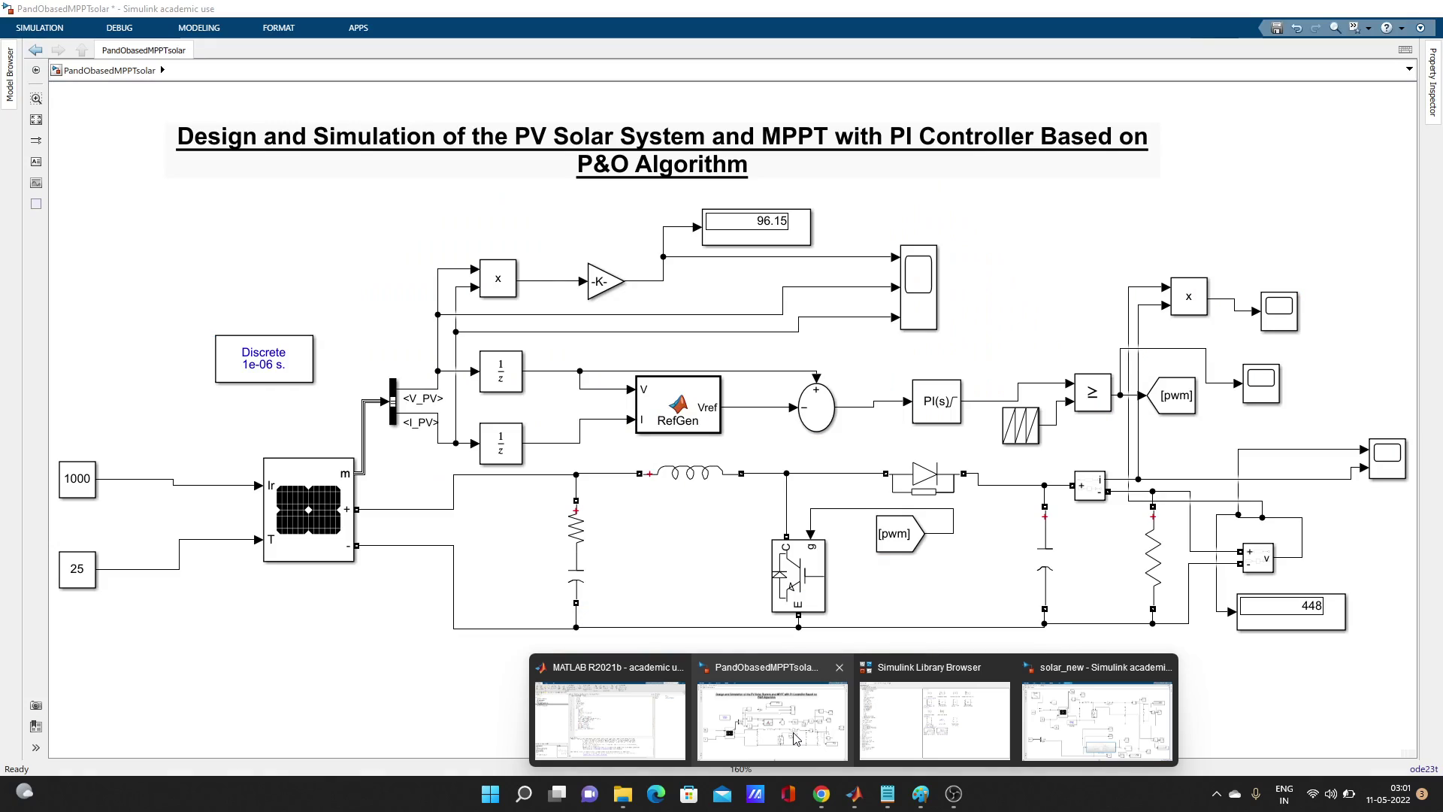
click(799, 741)
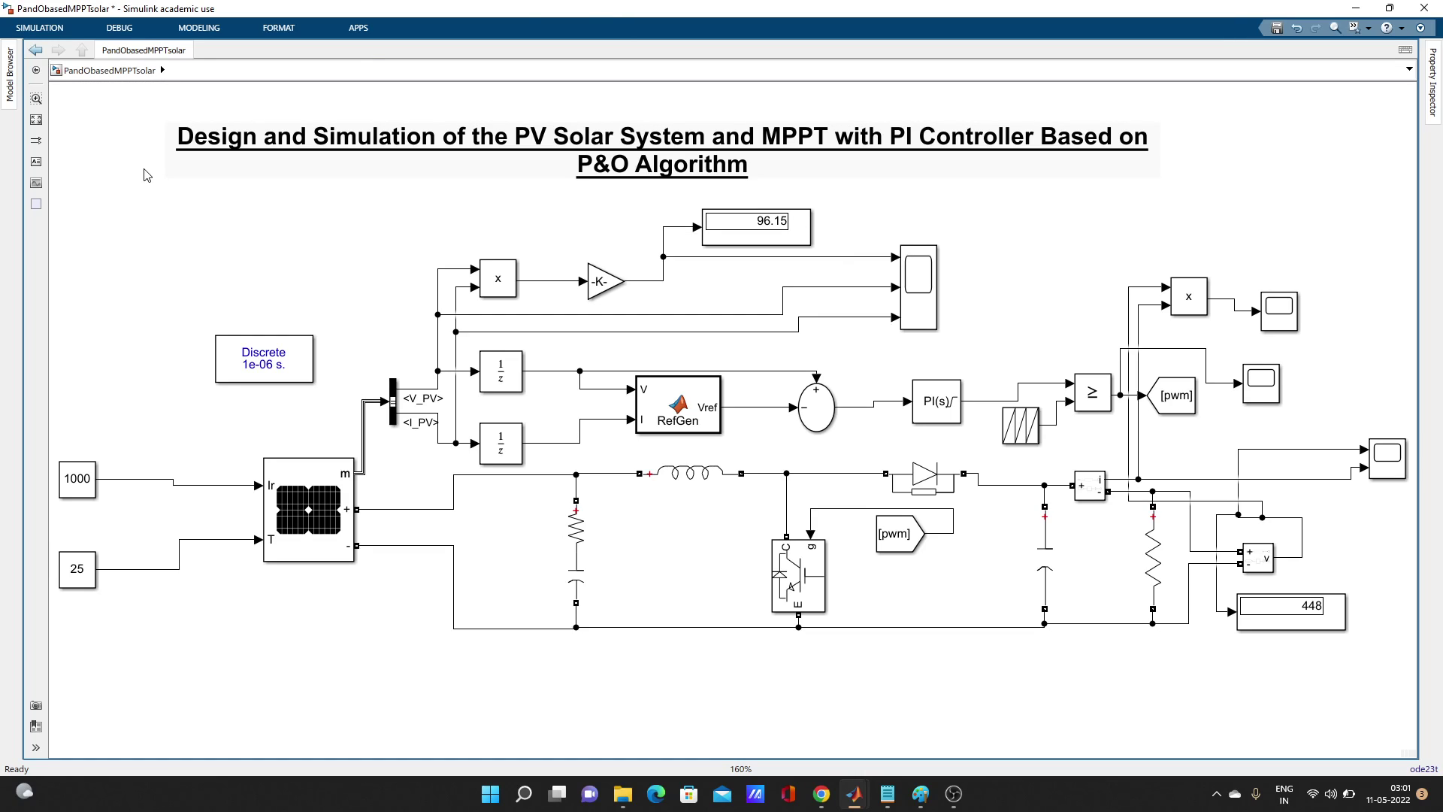
click(272, 368)
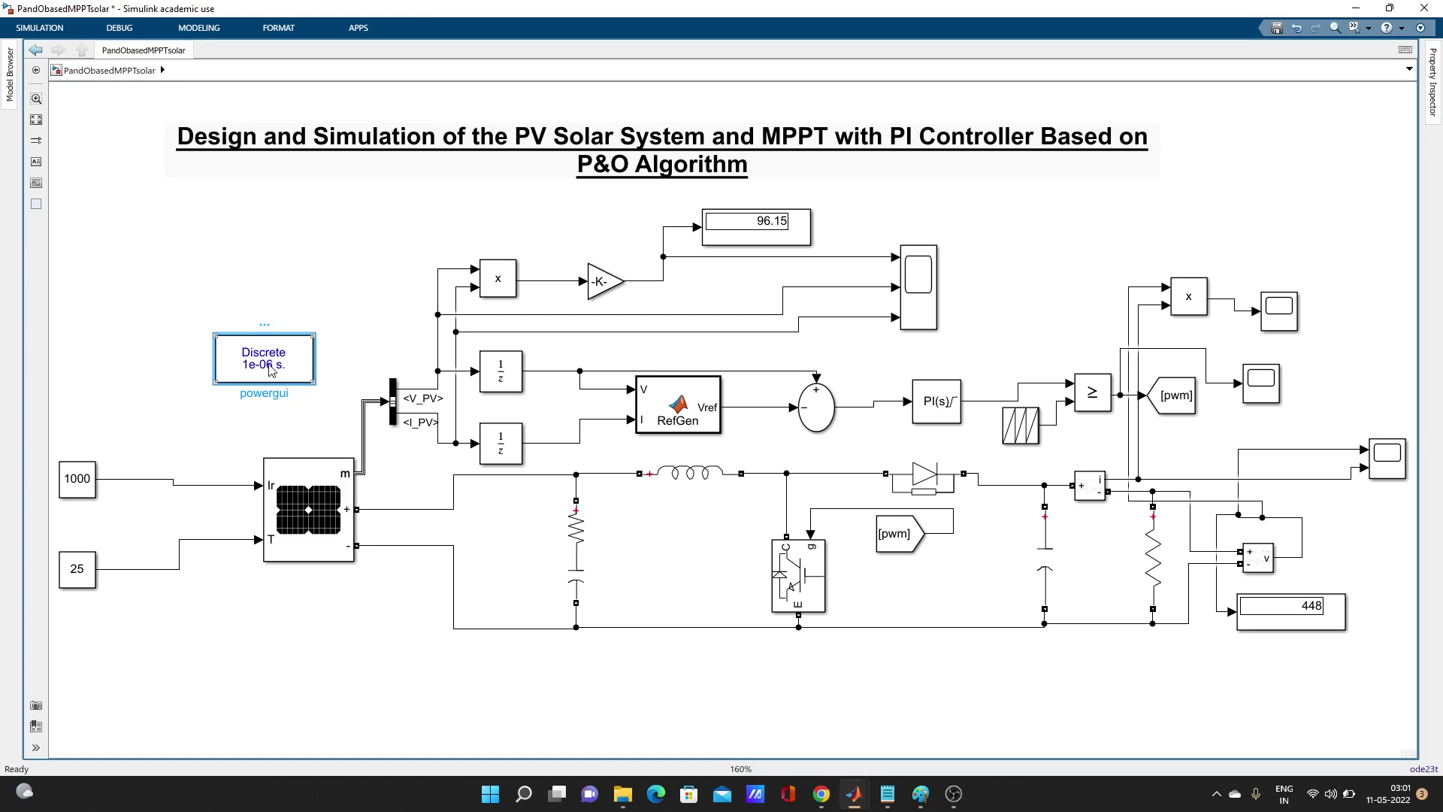
double_click(270, 368)
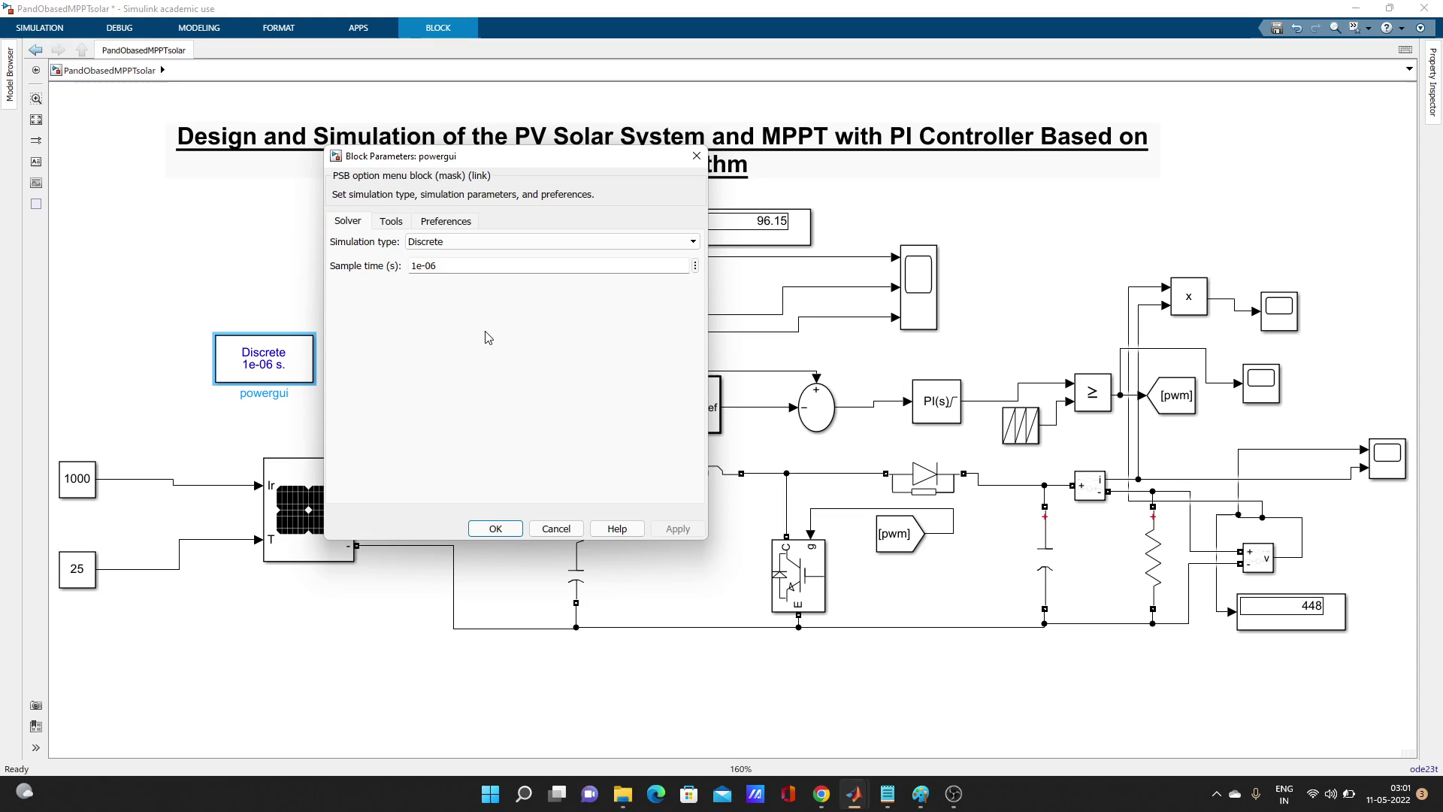
click(495, 528)
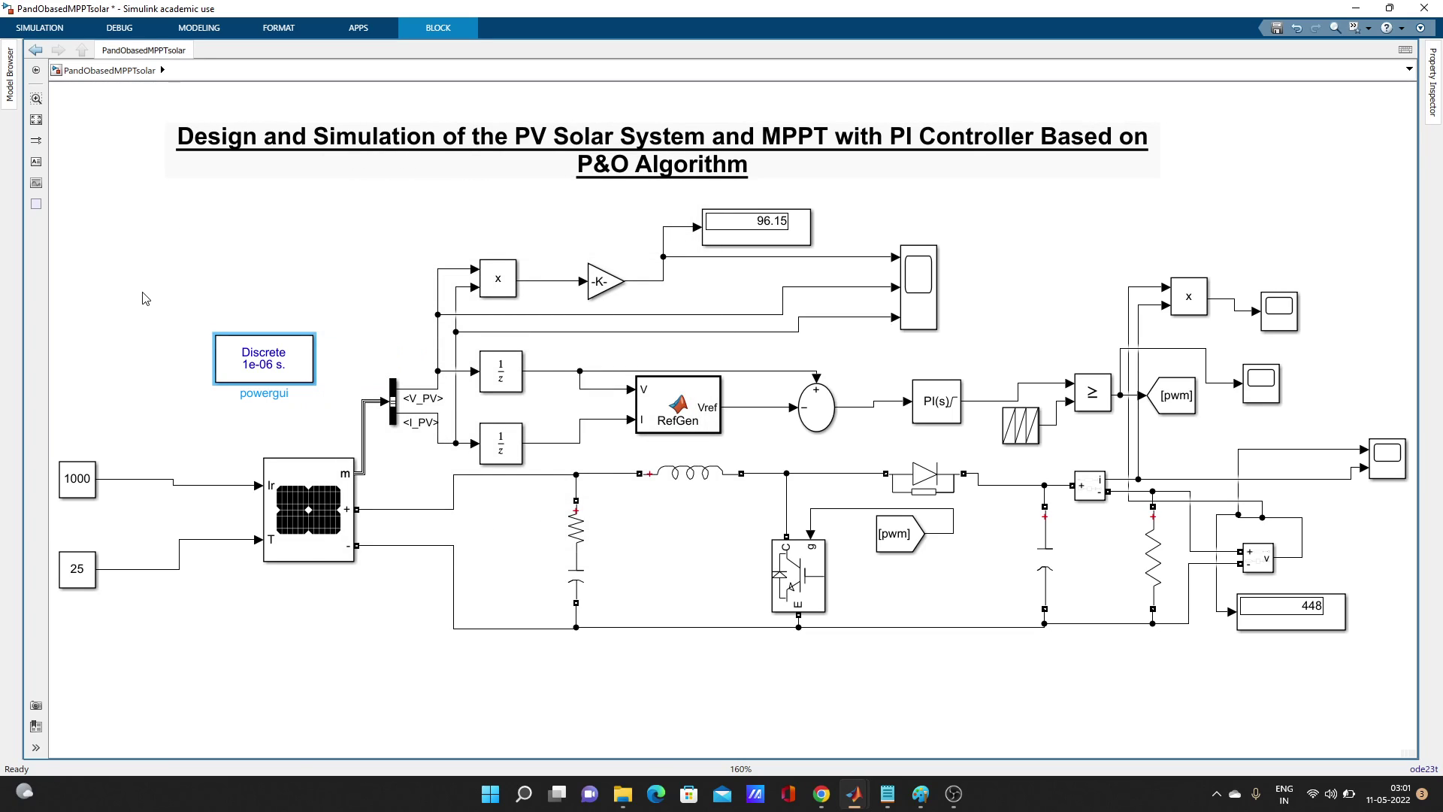
Quick-insert a second powergui block by typing 'power', then delete the added powergui1
click(134, 362)
double_click(134, 362)
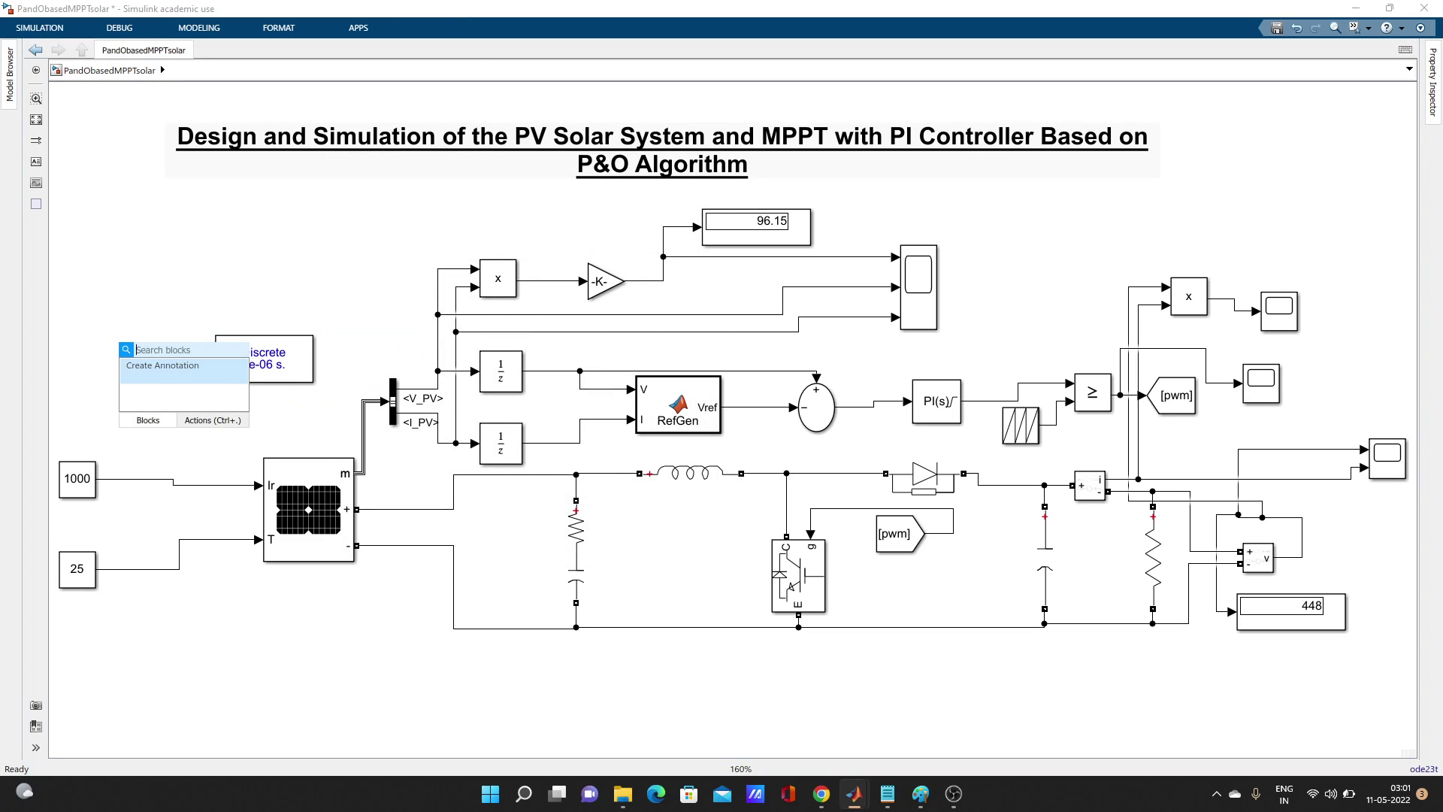
text(power)
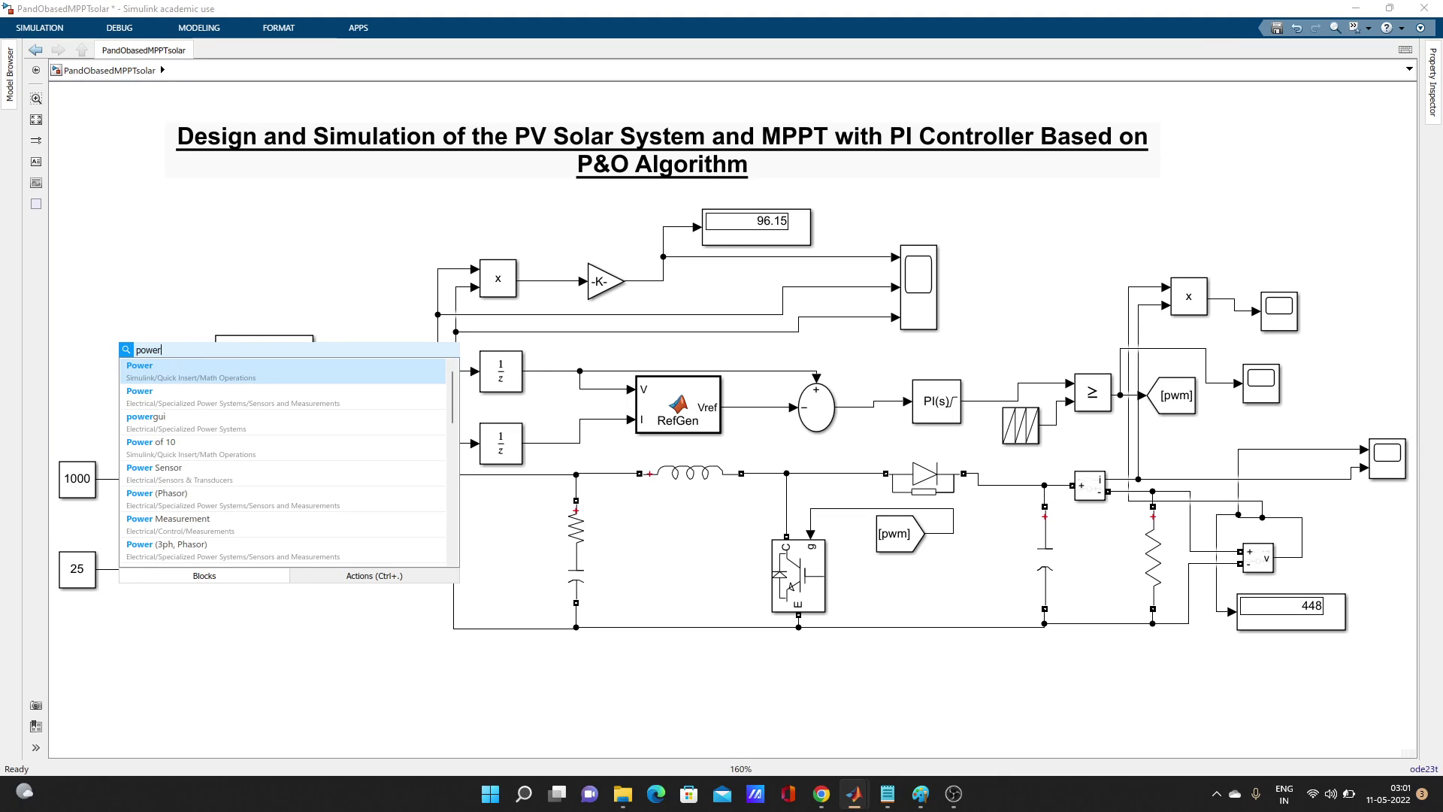
key(Down)
key(Down)
key(Return)
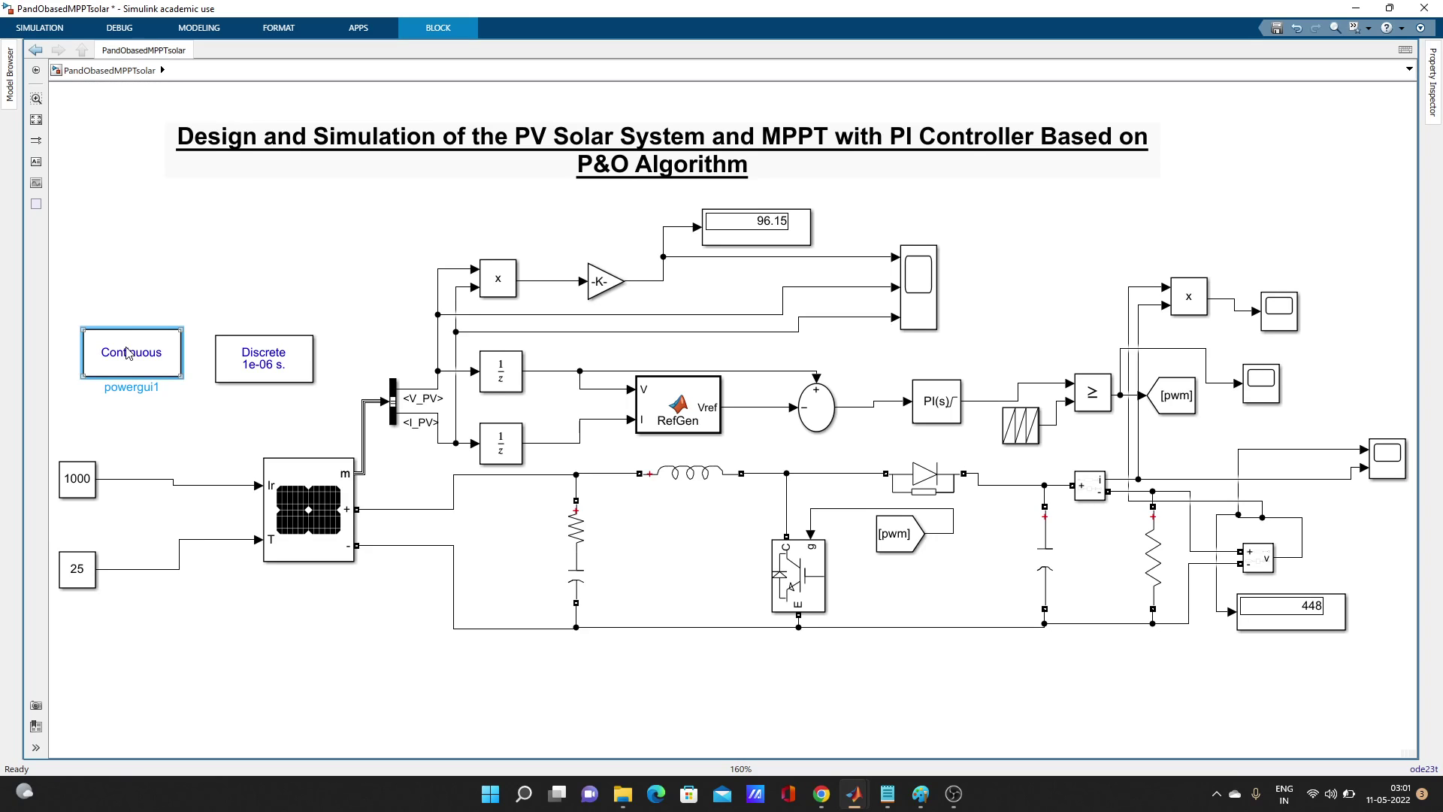
key(Delete)
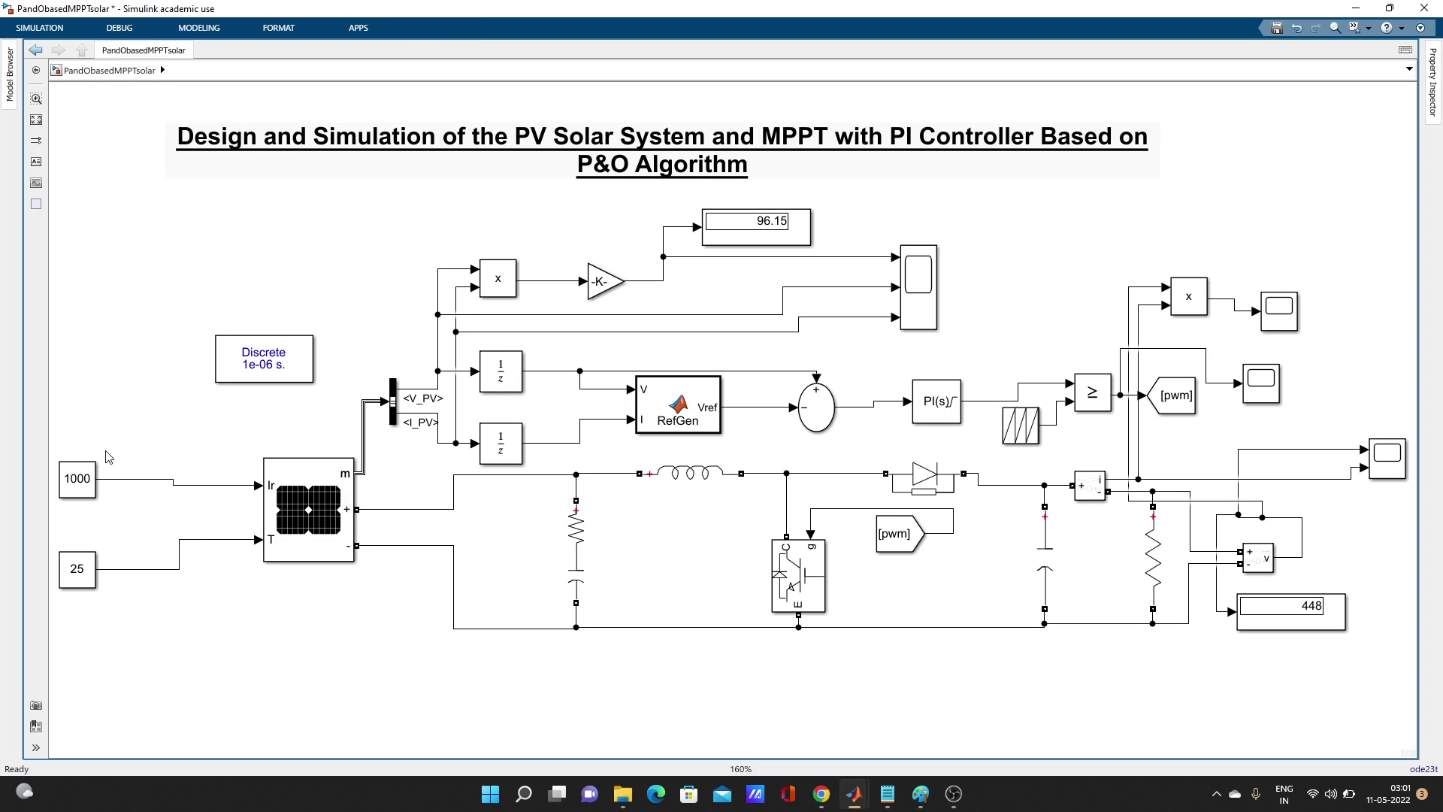
click(91, 487)
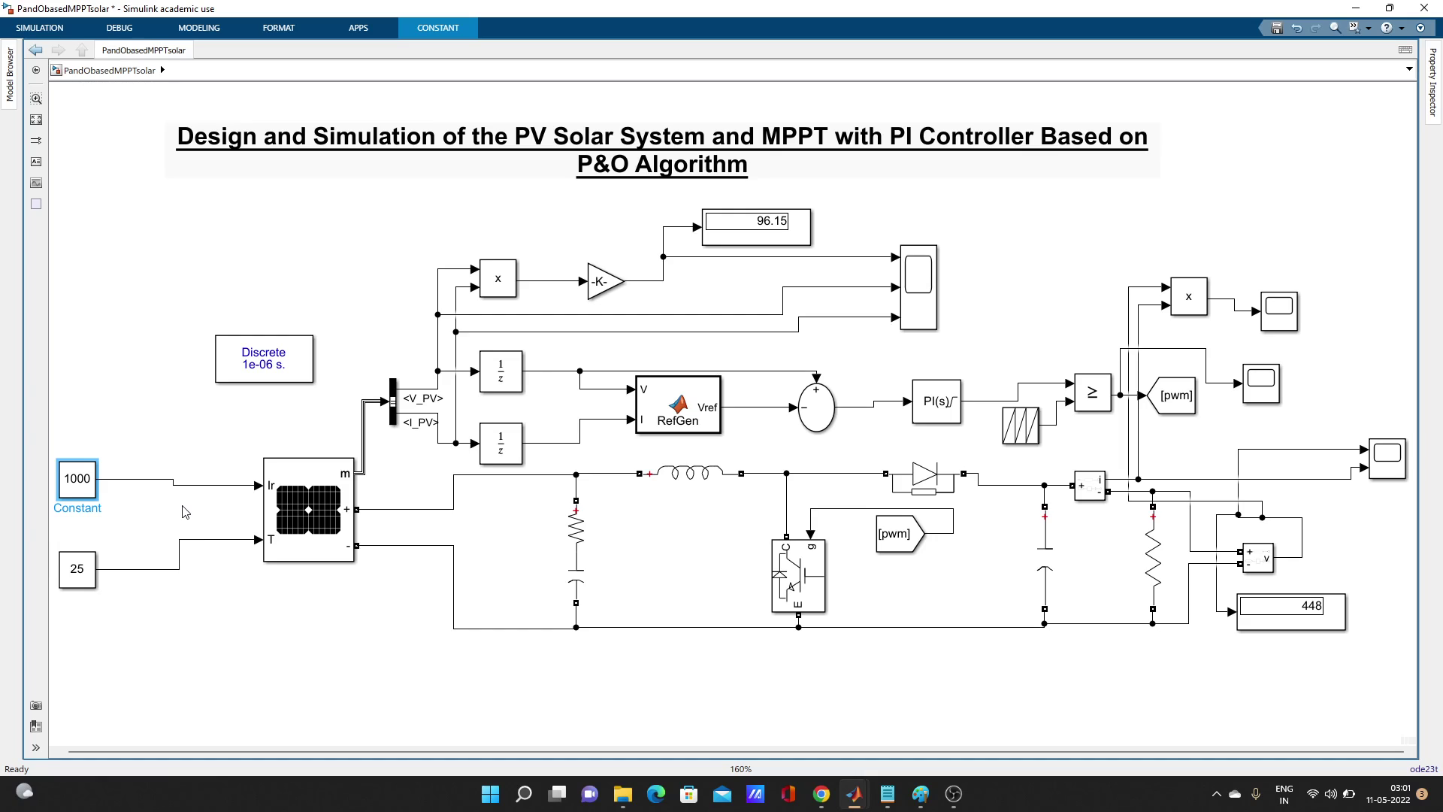
click(82, 565)
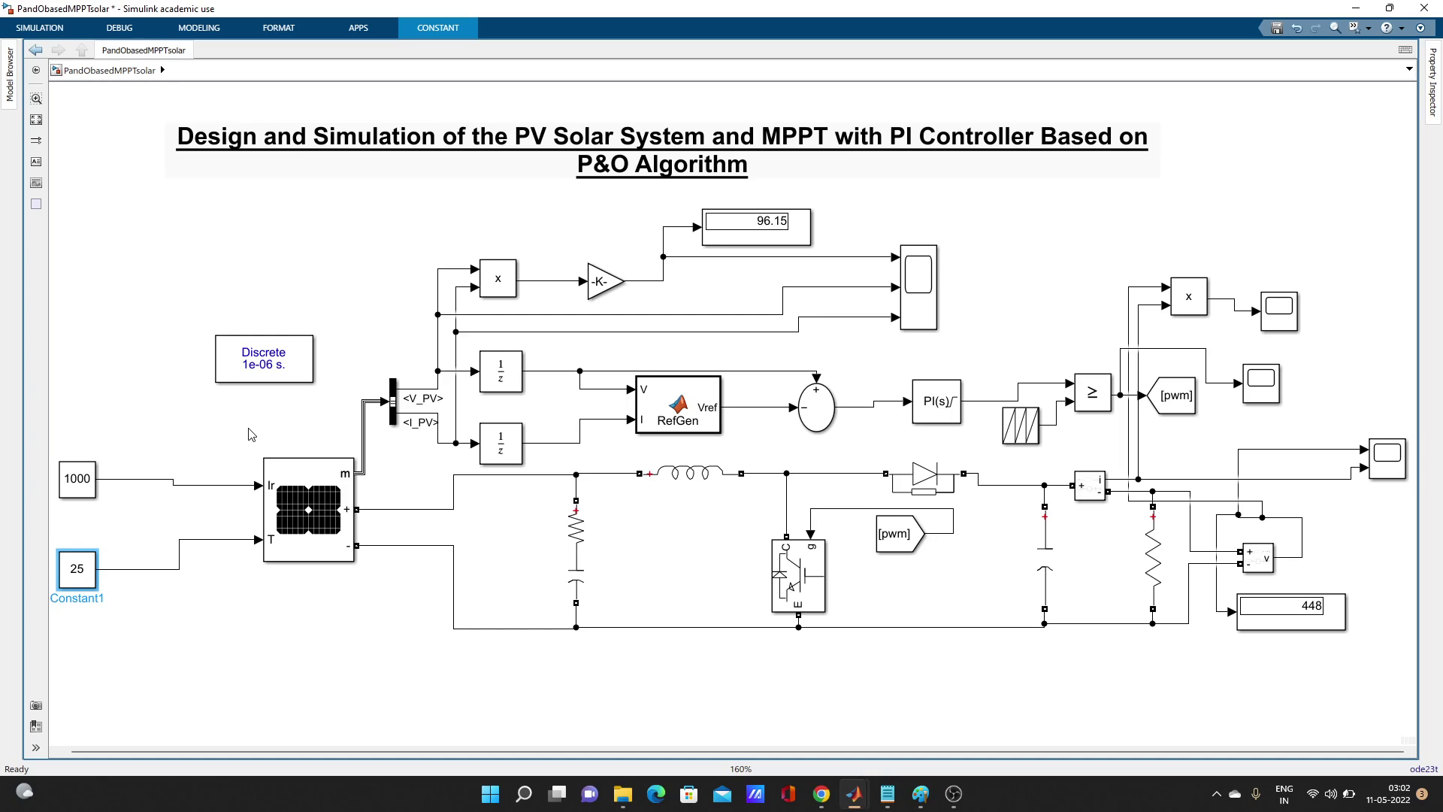
click(304, 528)
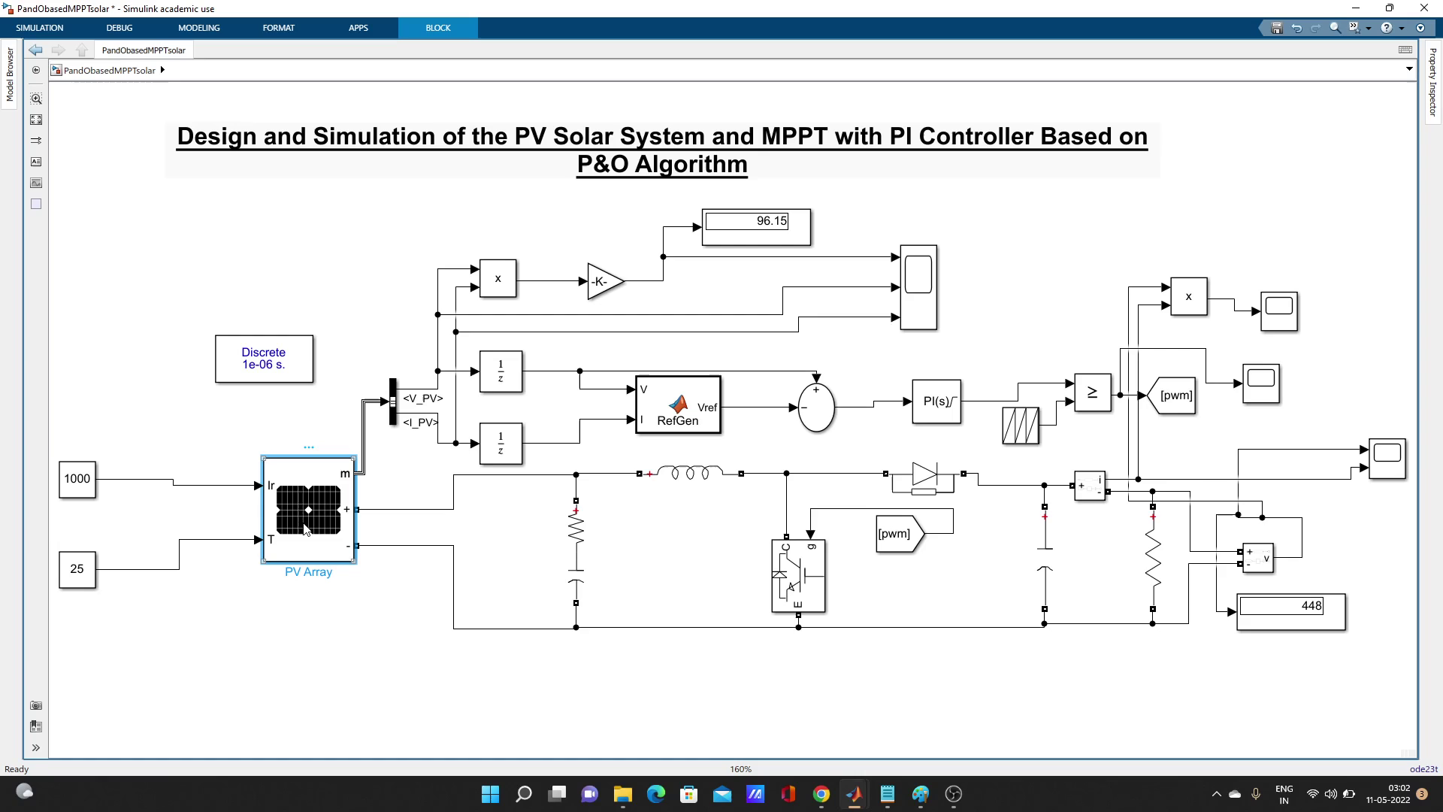
click(272, 285)
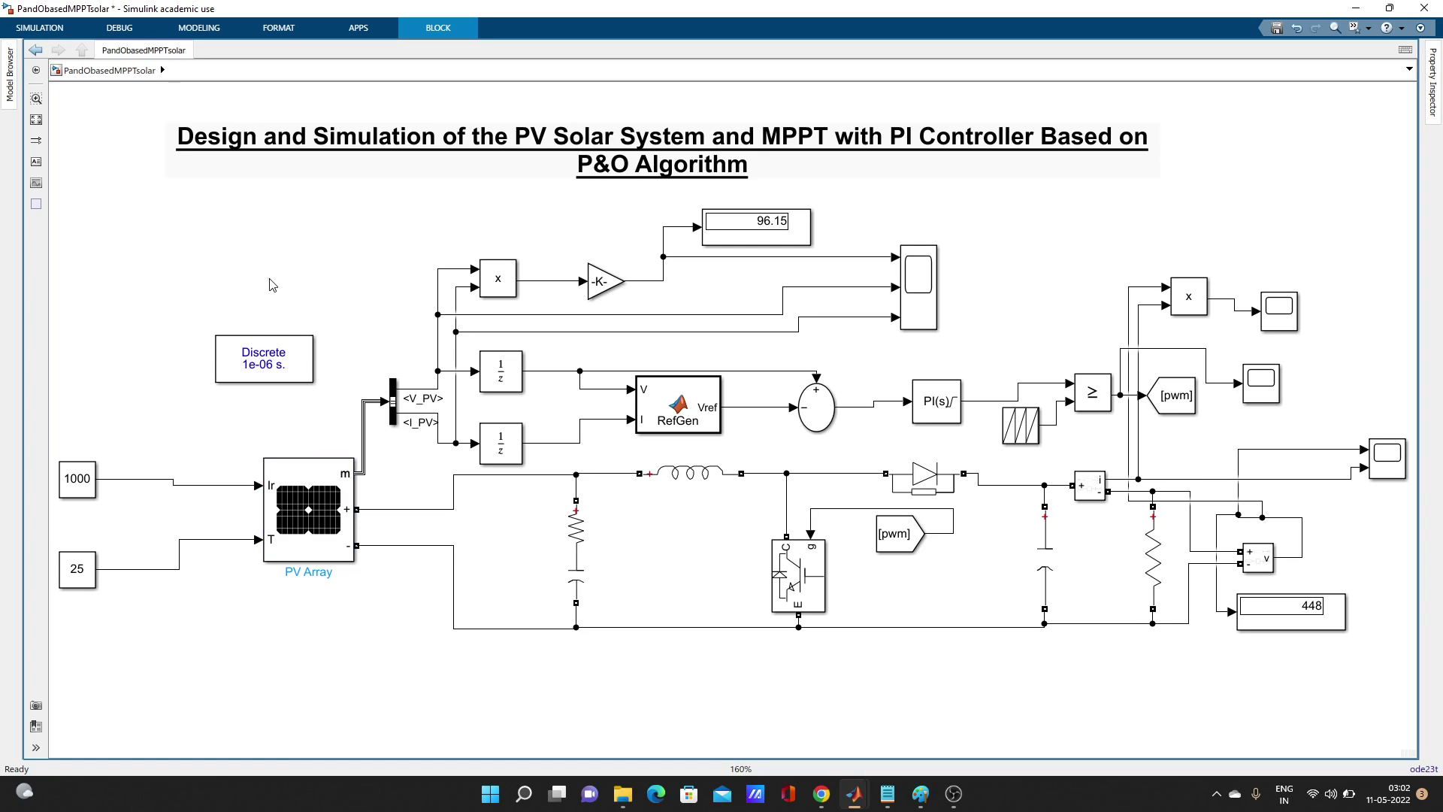
double_click(272, 284)
text(pv)
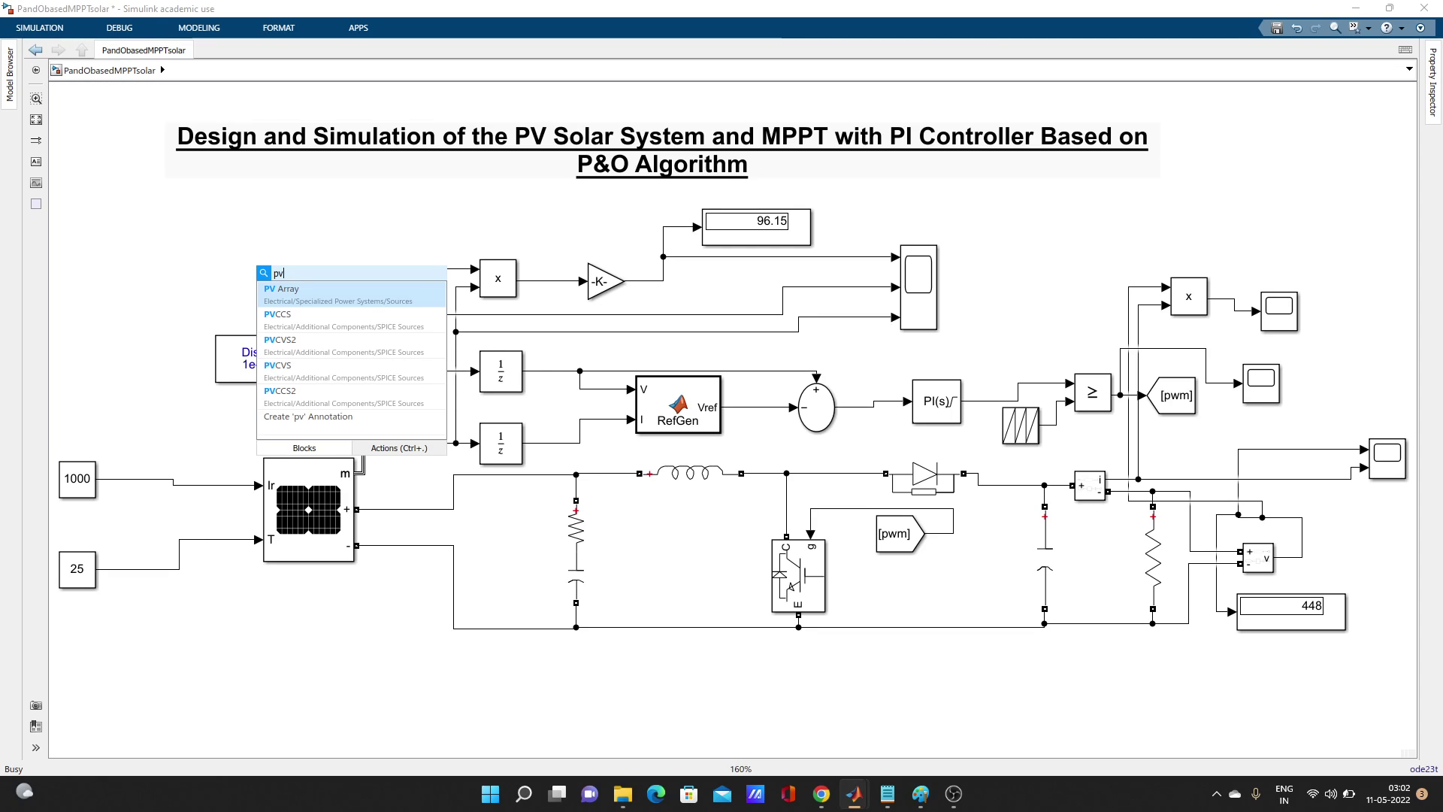
key(Return)
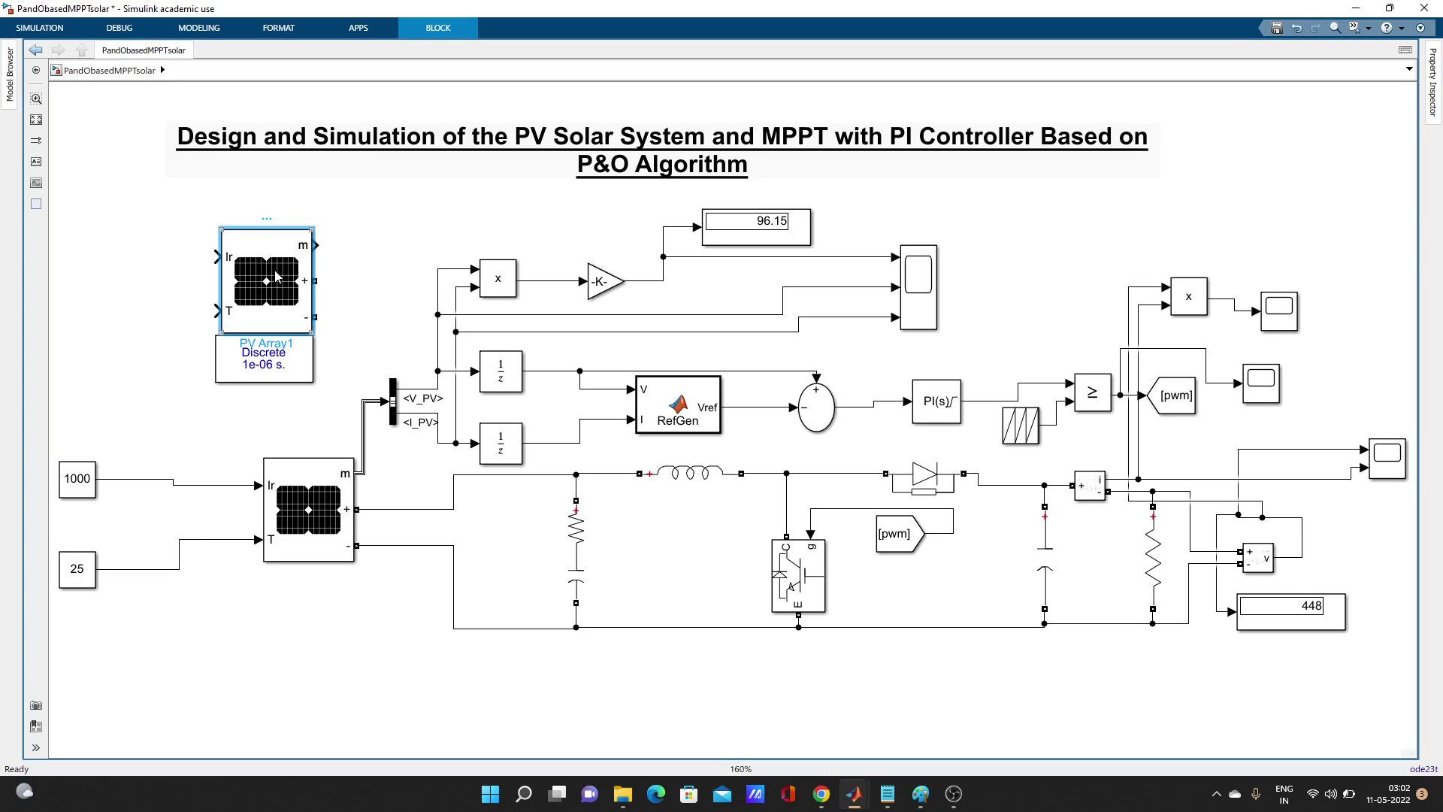
key(Delete)
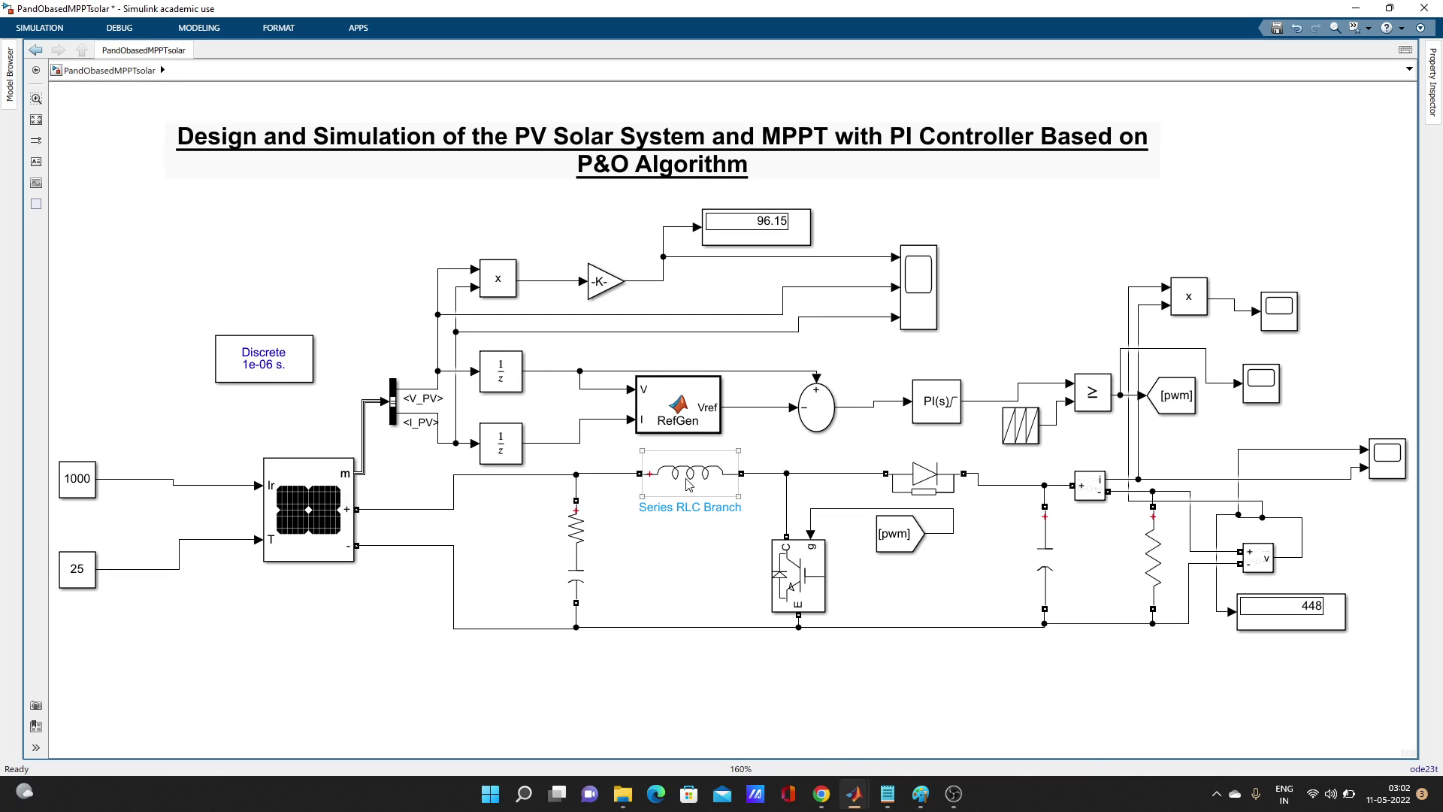
Plot the PV Array characteristics with the 'array @ 25 deg.C & specified irradiances' option
click(300, 502)
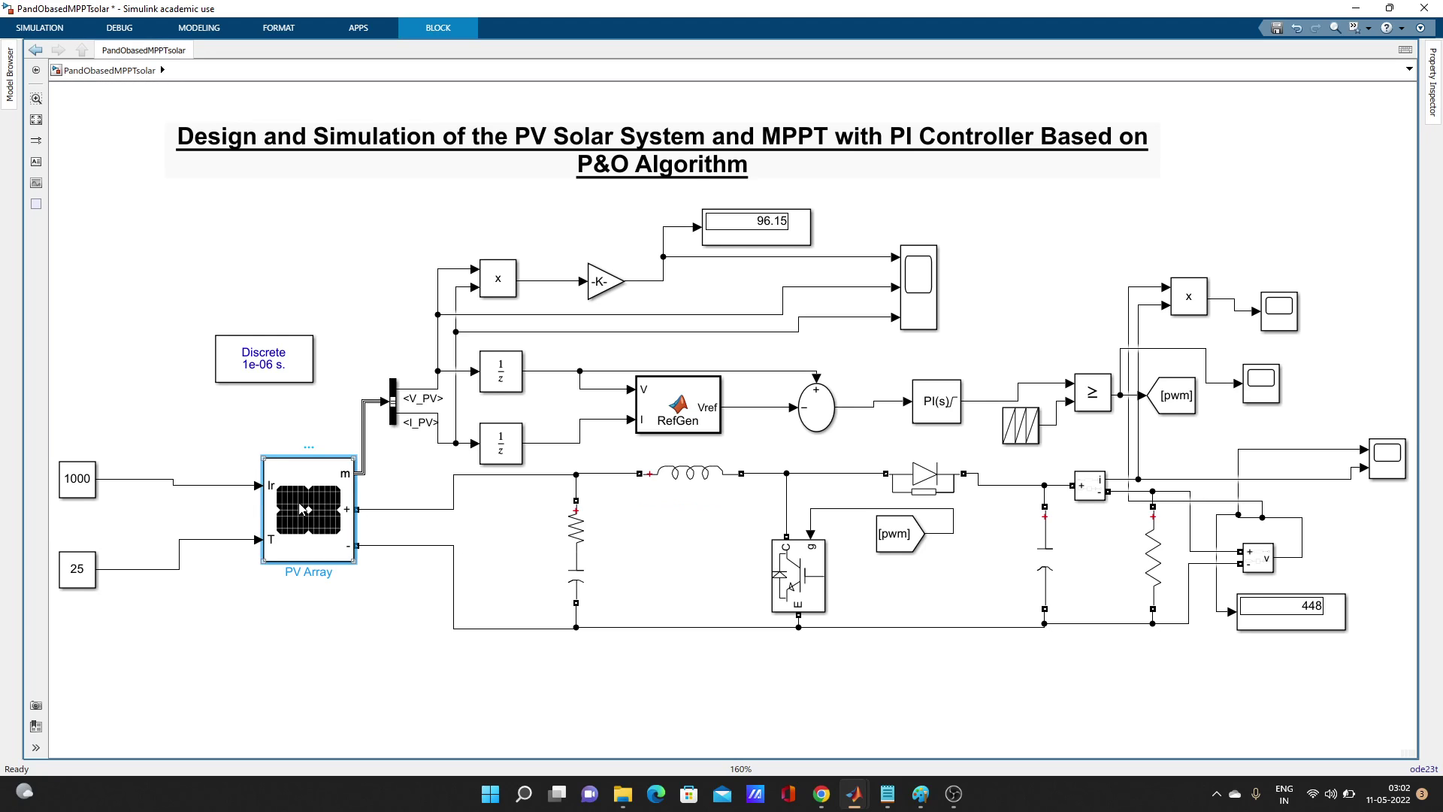
double_click(300, 502)
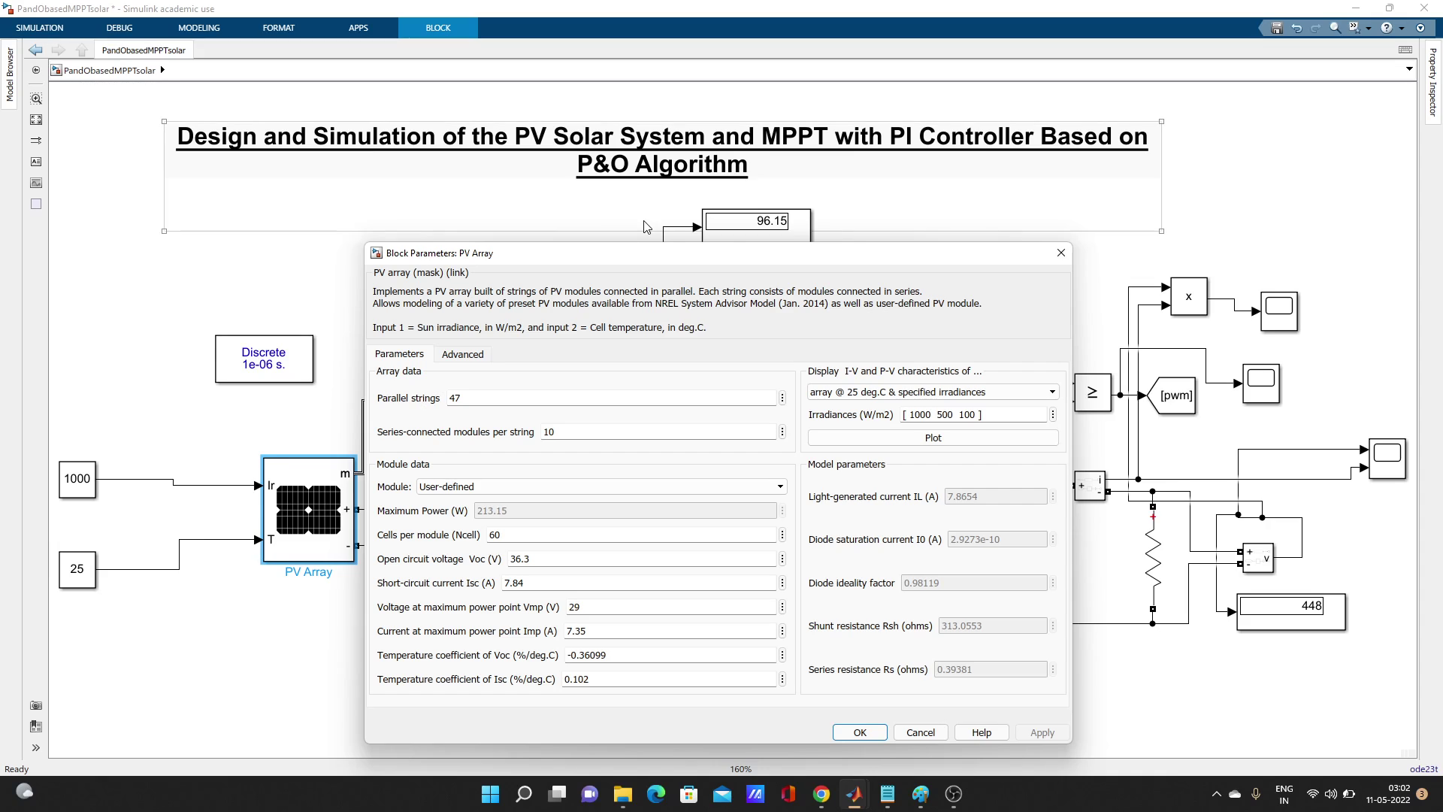
drag(630, 242, 613, 131)
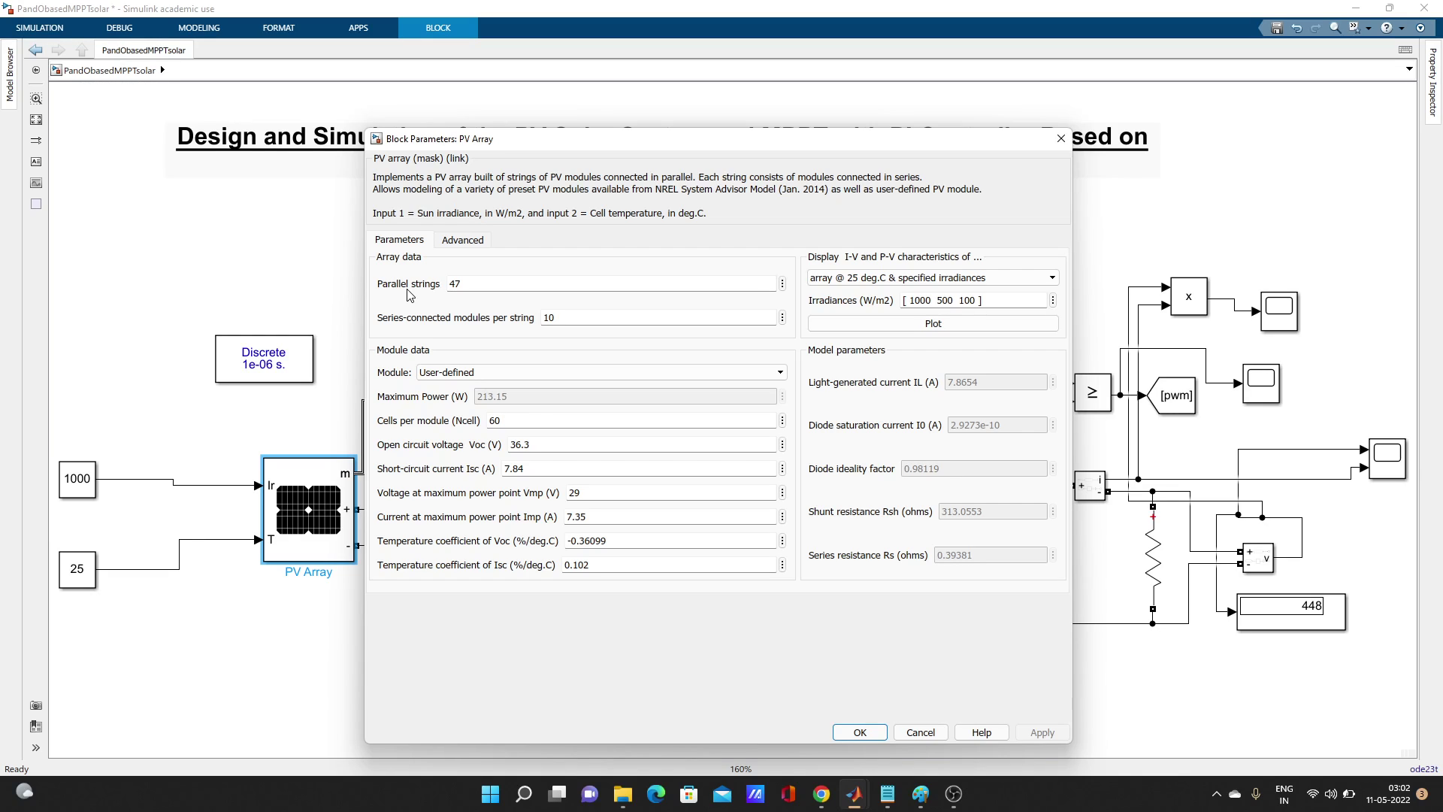
click(1039, 280)
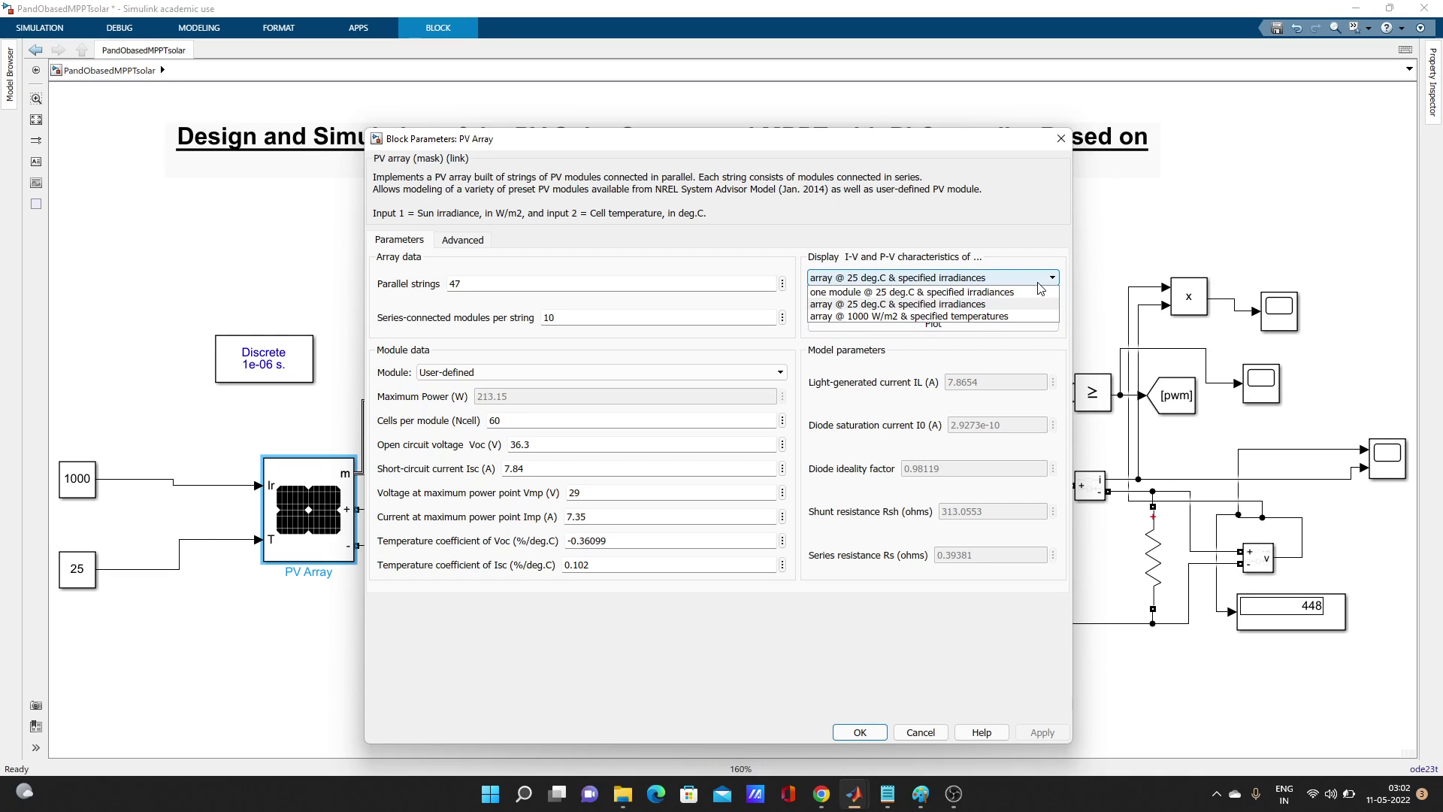
click(1039, 283)
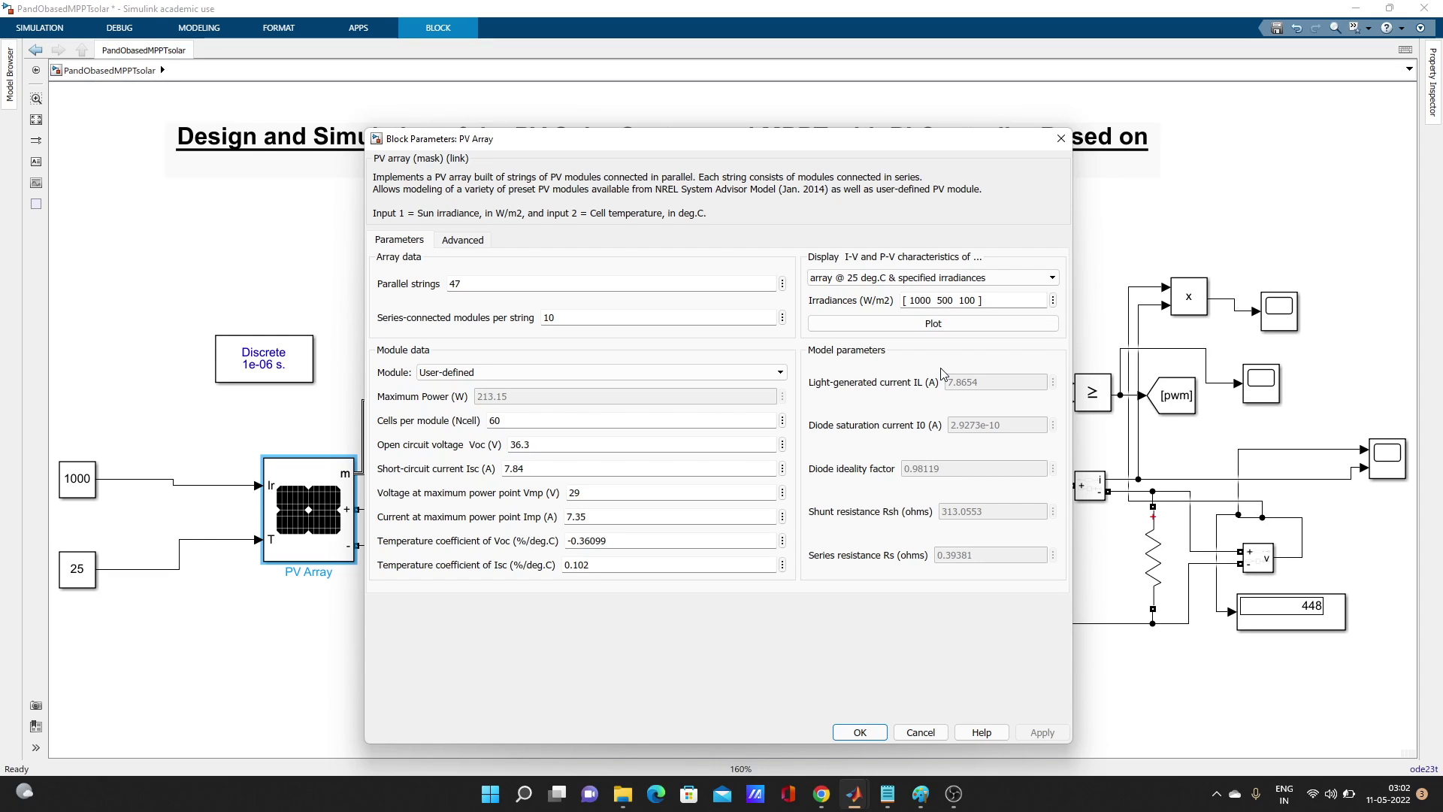
click(959, 328)
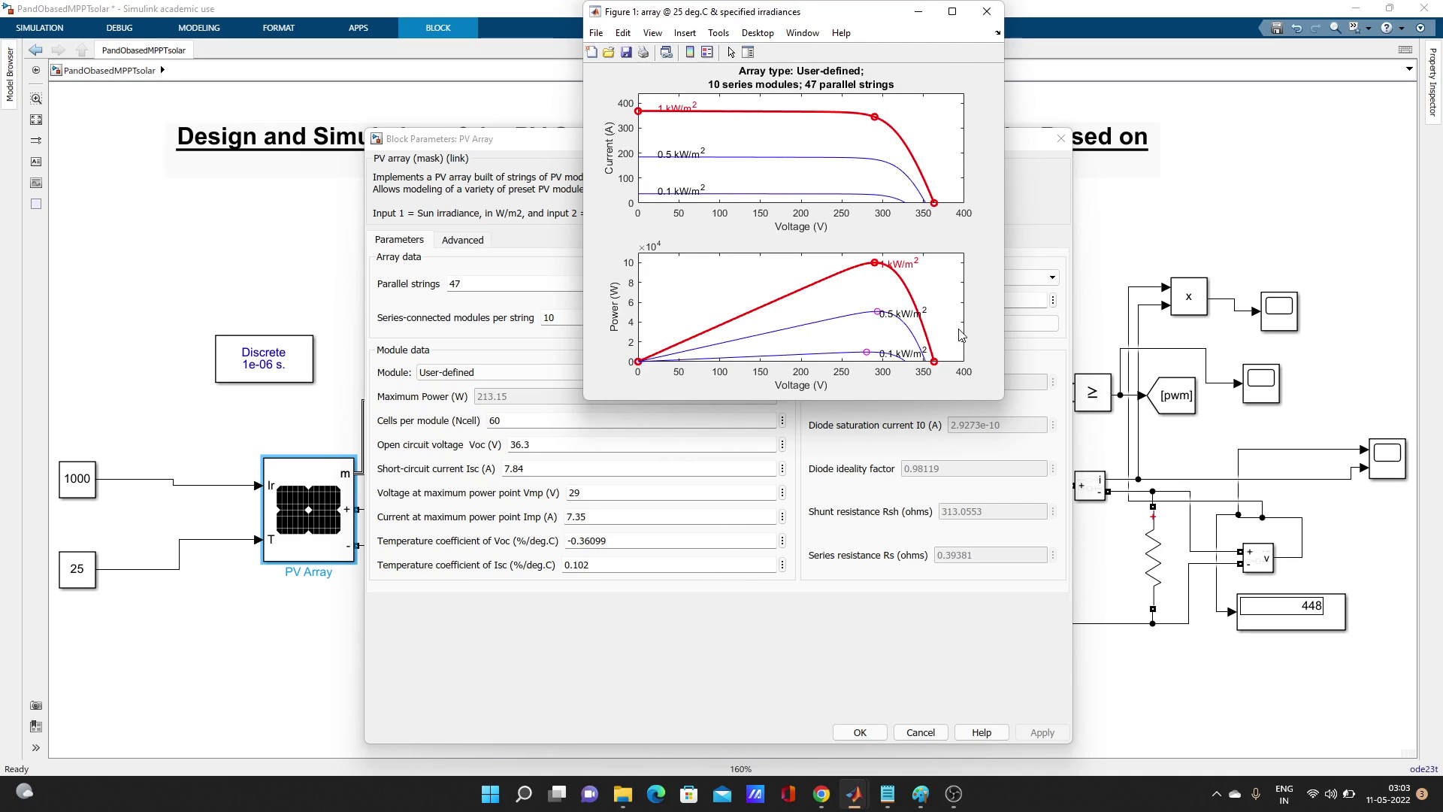
Maximize the figure, tag the 290 V peak (100180 W, 345.45 A), then minimize it
click(953, 12)
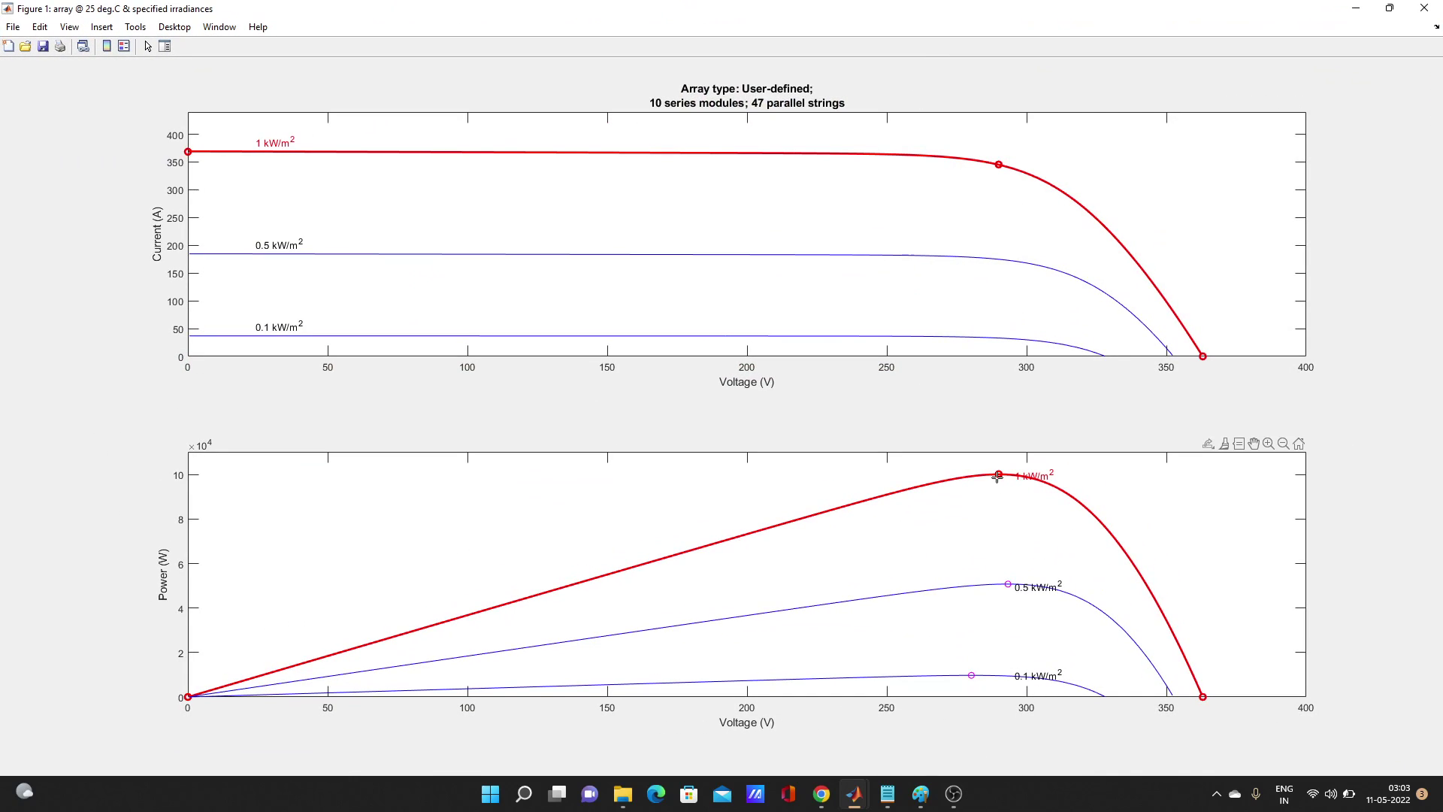
mouse_move(998, 476)
click(1000, 164)
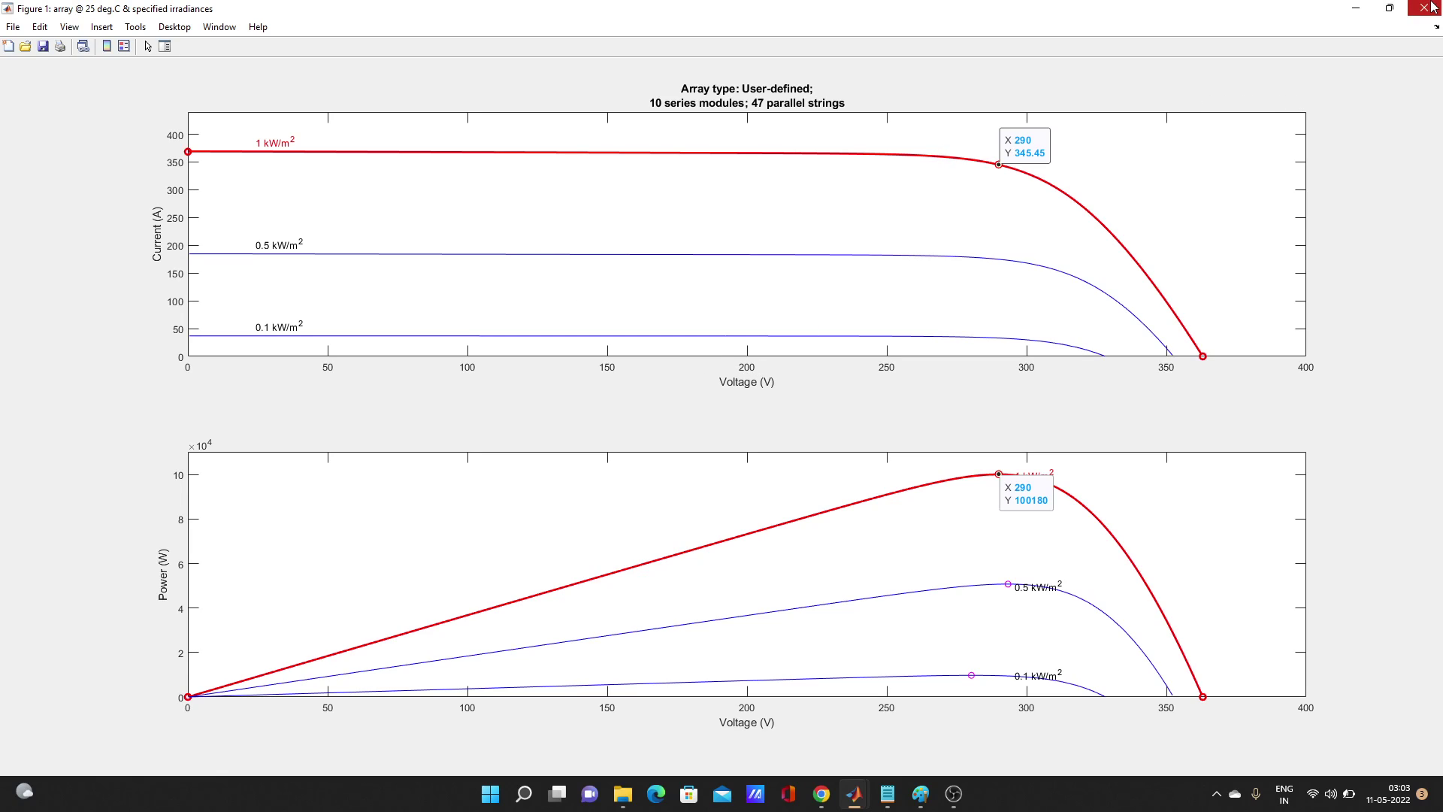
click(1357, 8)
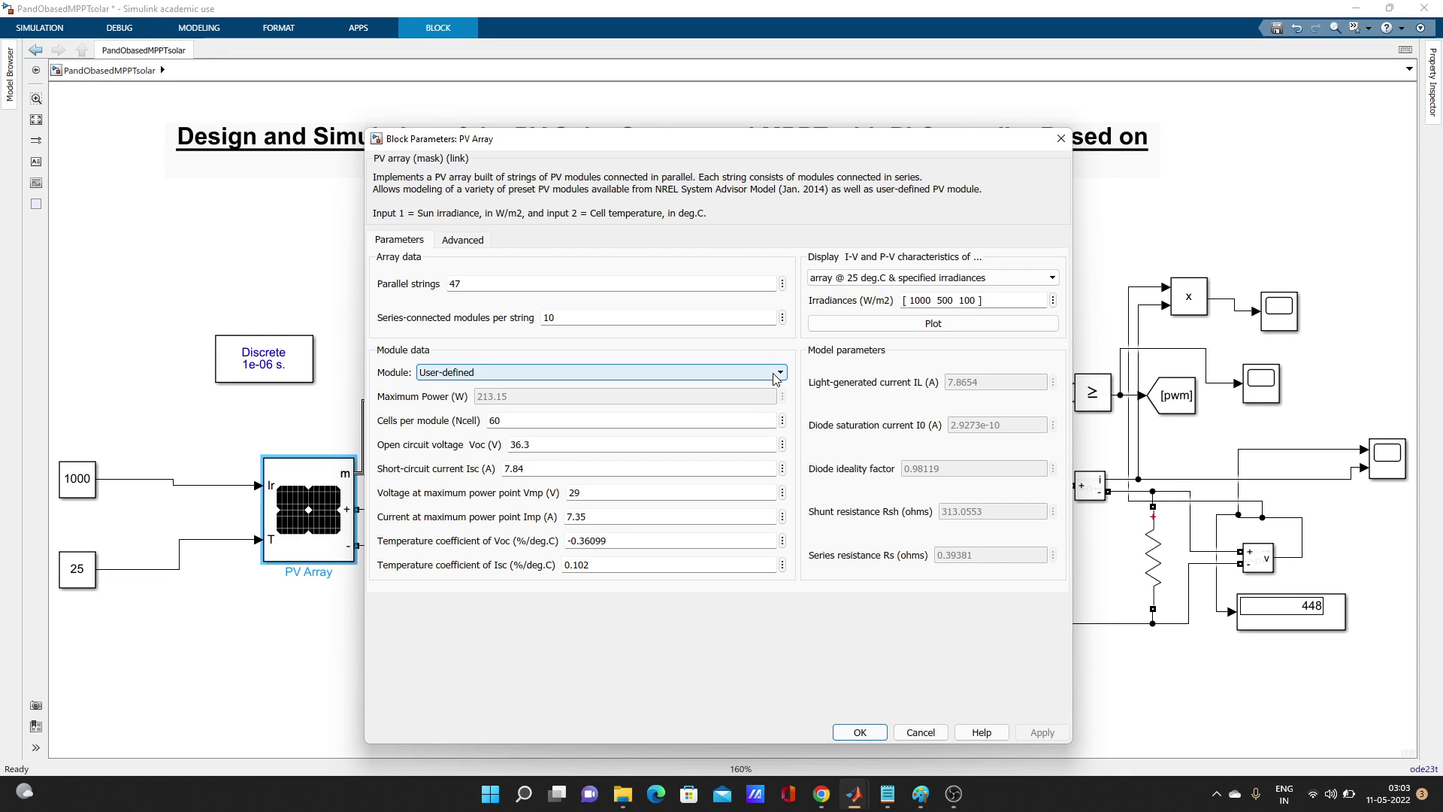
Leave the PV Array module as User-defined and accept its parameters with OK
click(779, 373)
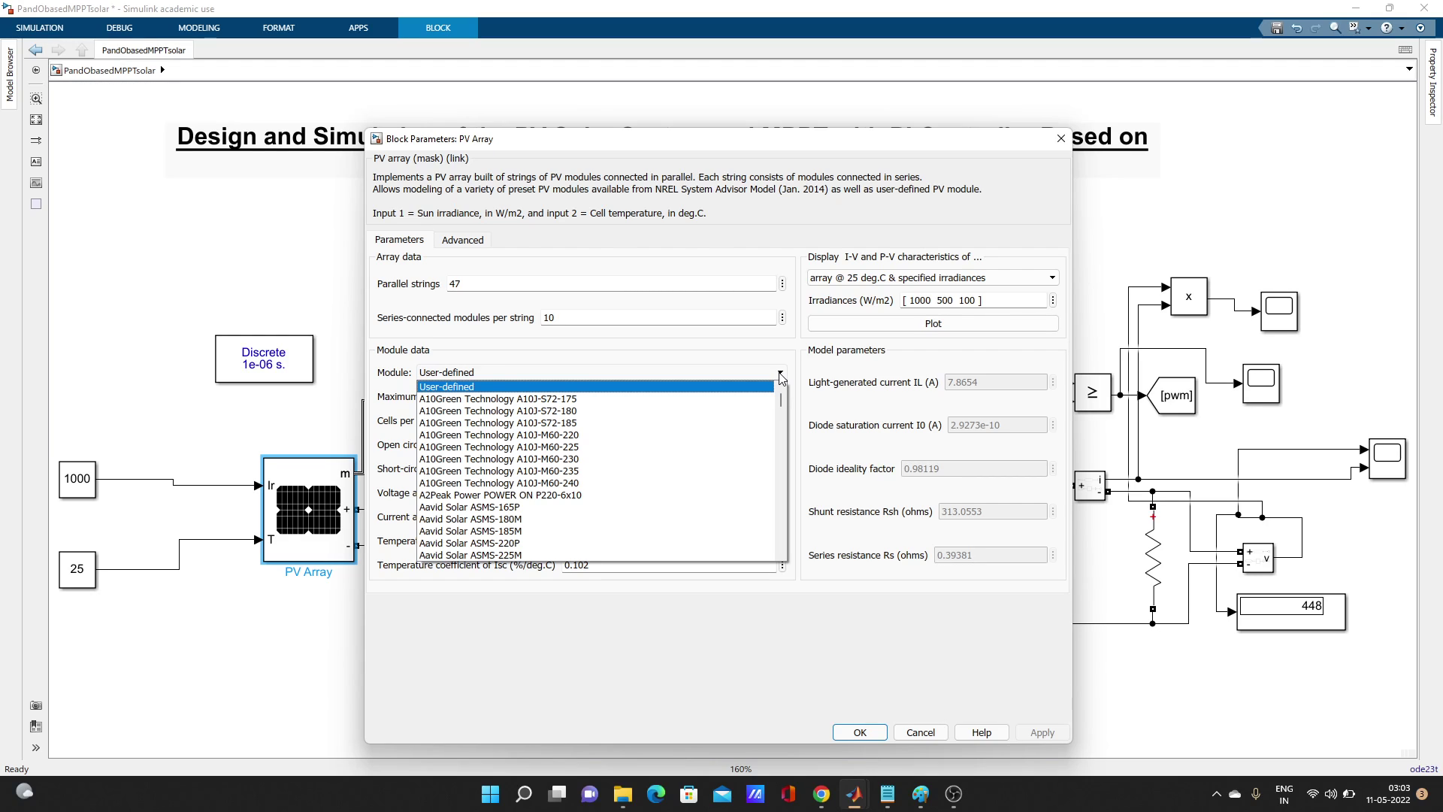
click(782, 373)
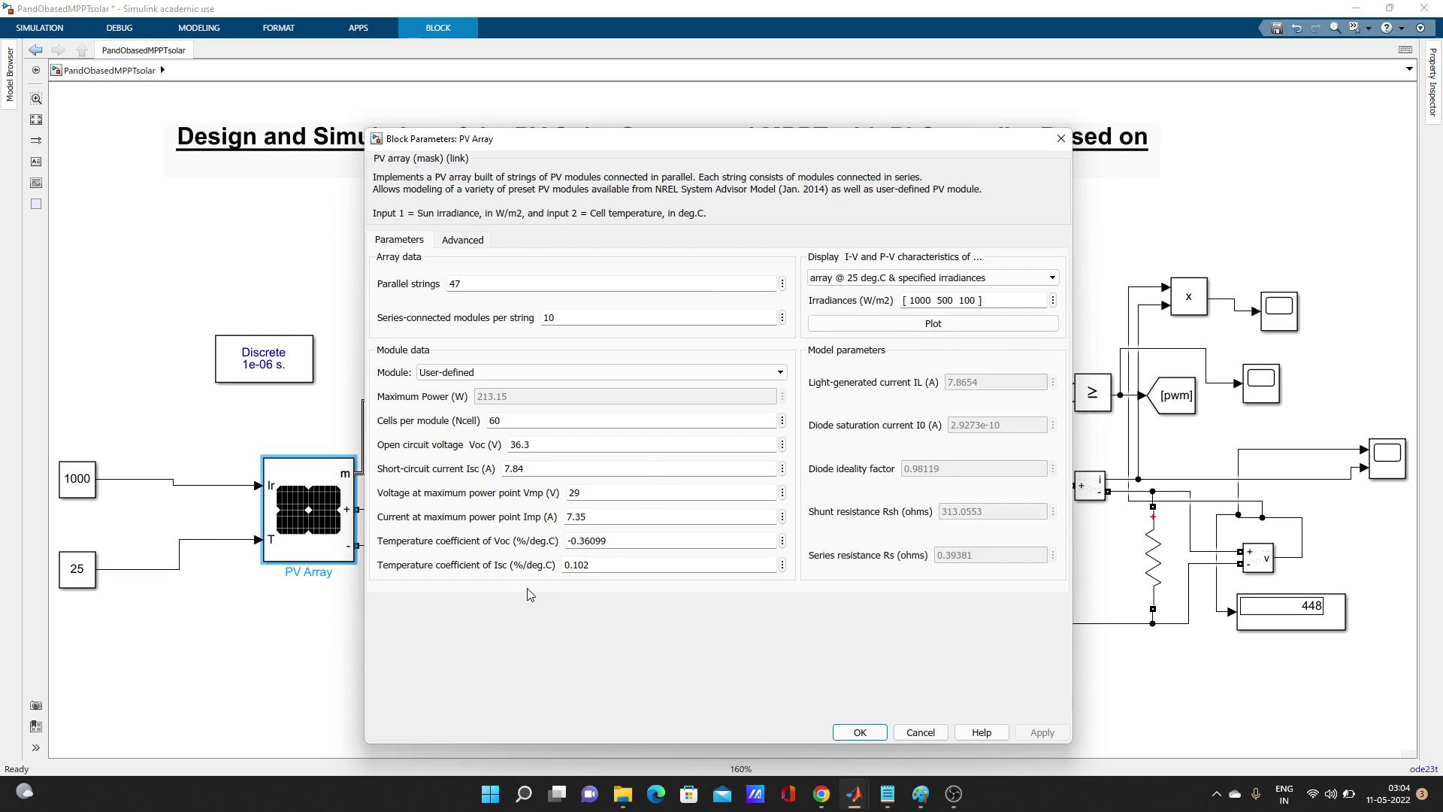
click(857, 733)
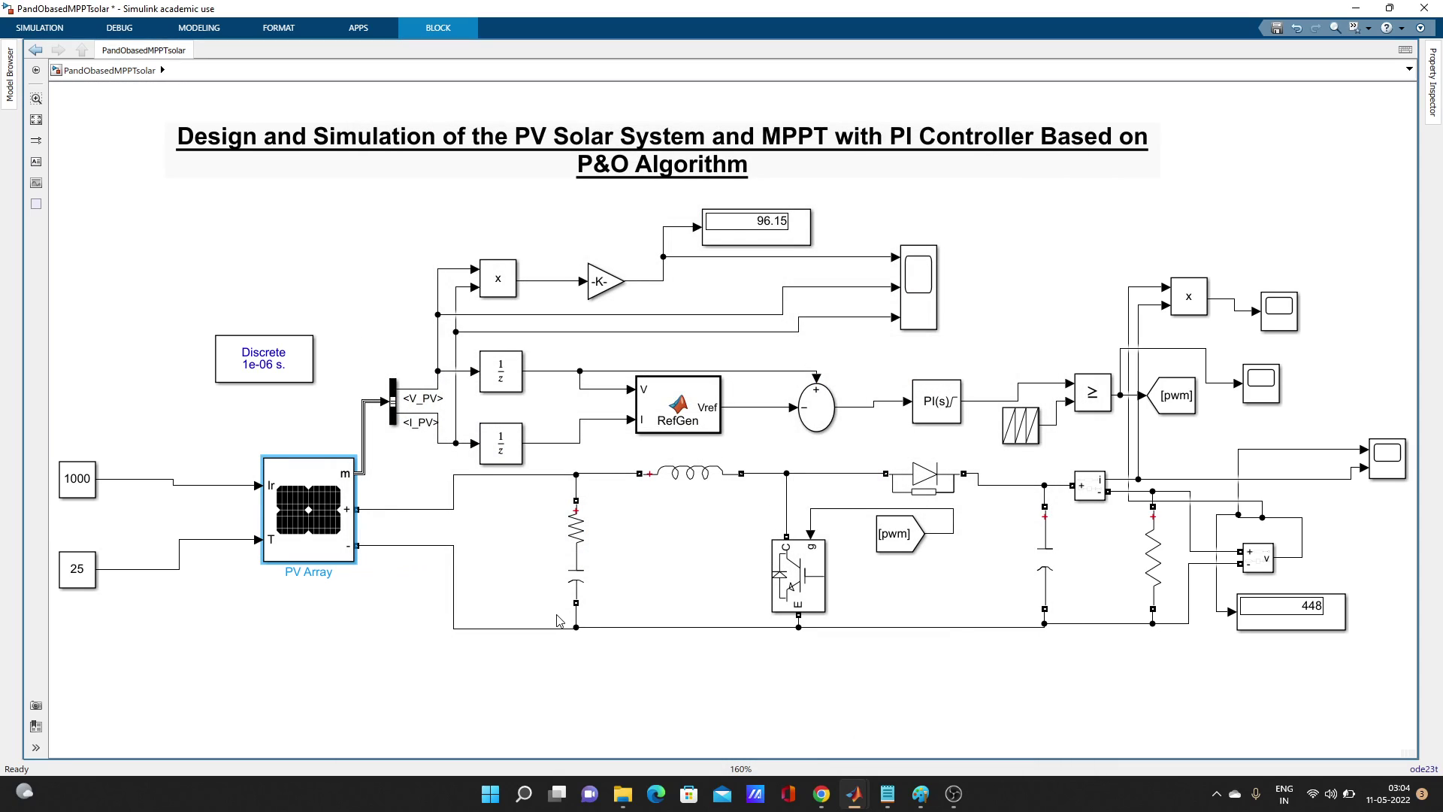
click(393, 403)
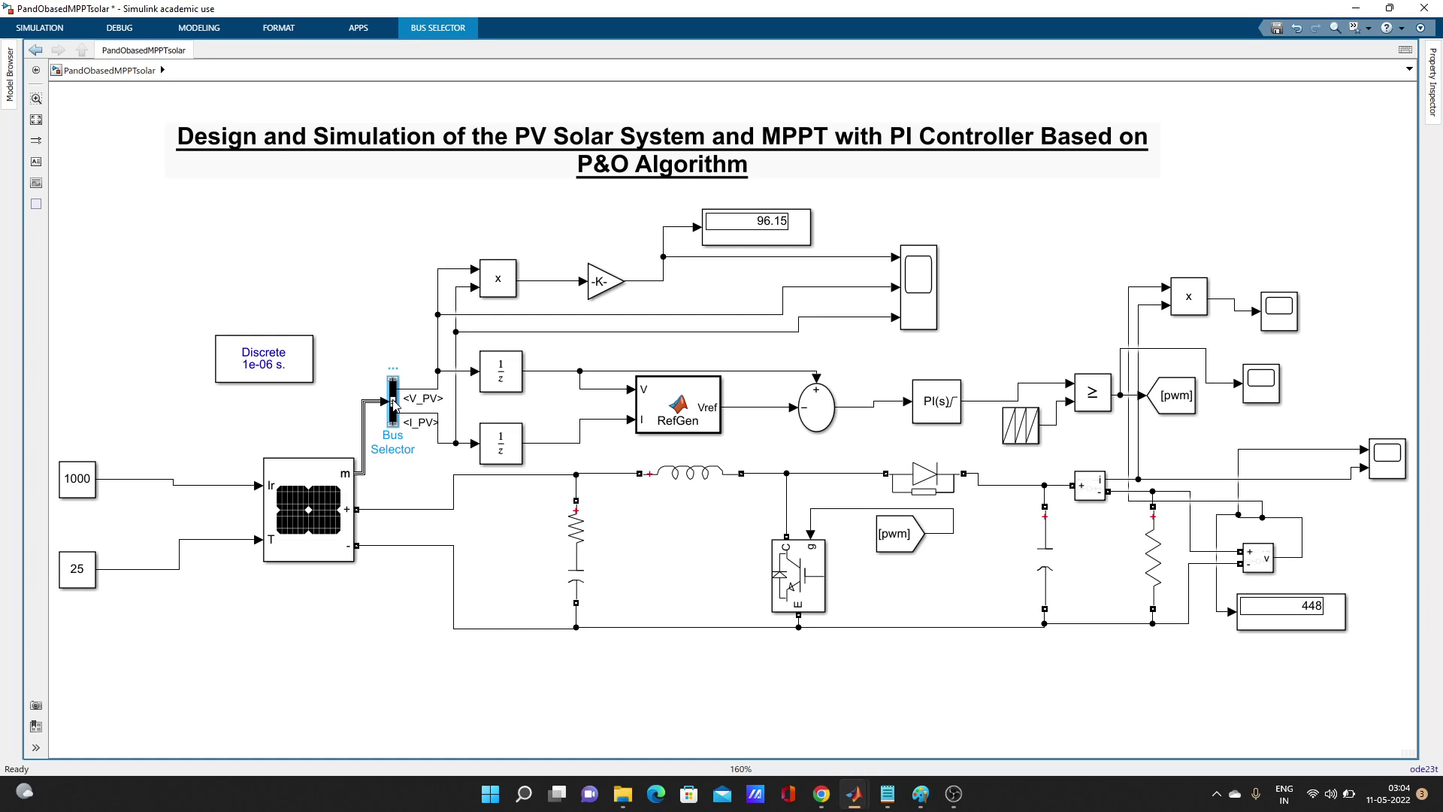
double_click(187, 290)
text(b)
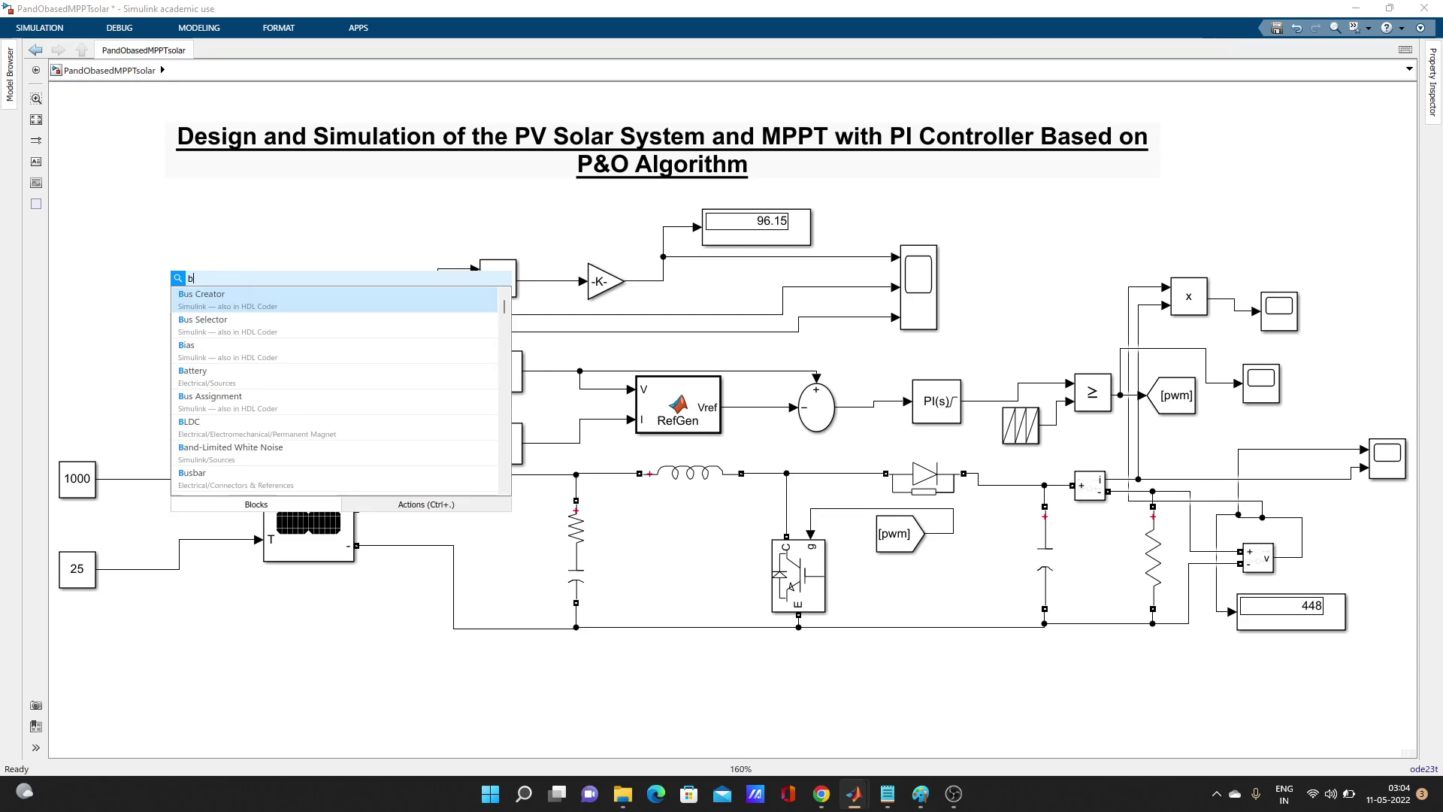
text(us)
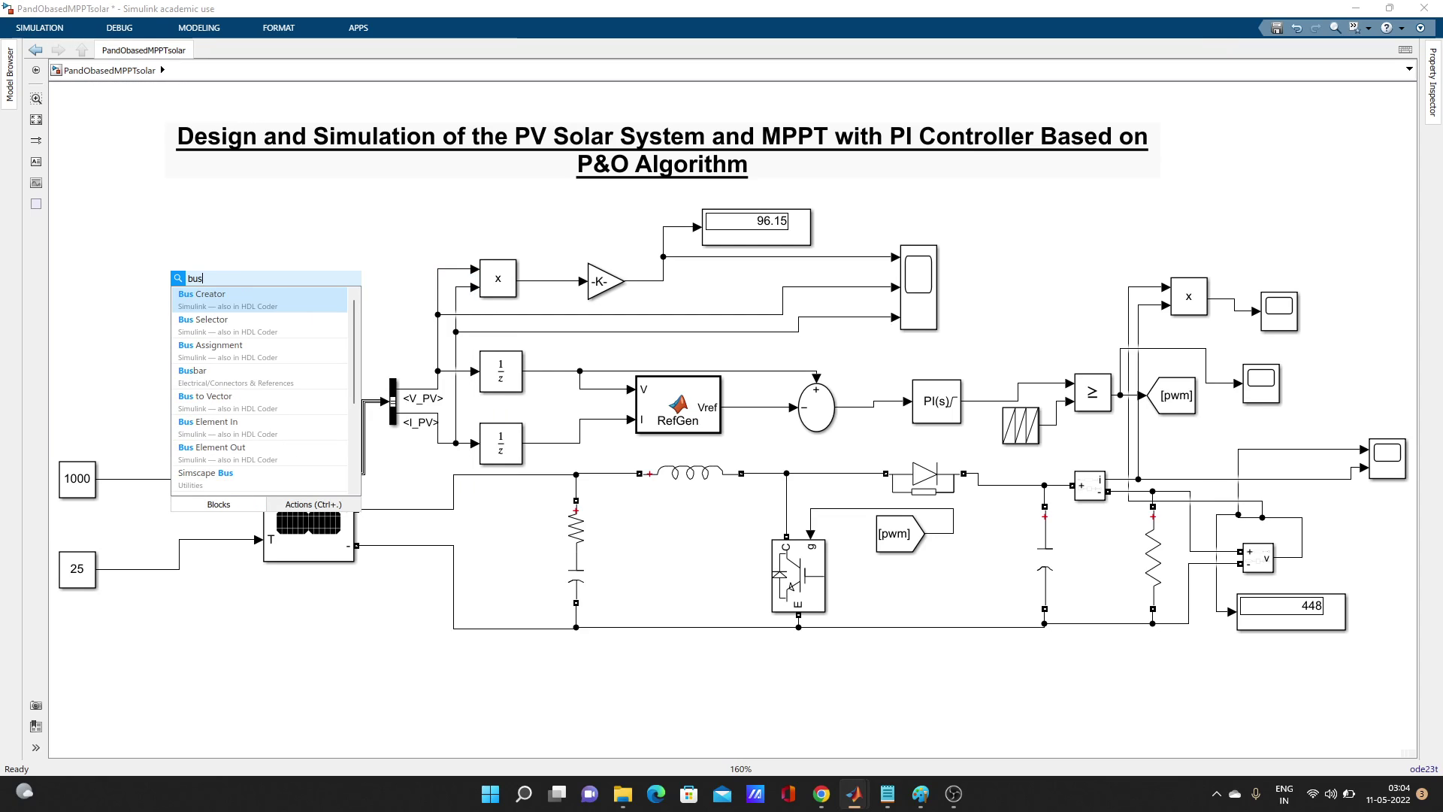
key(Down)
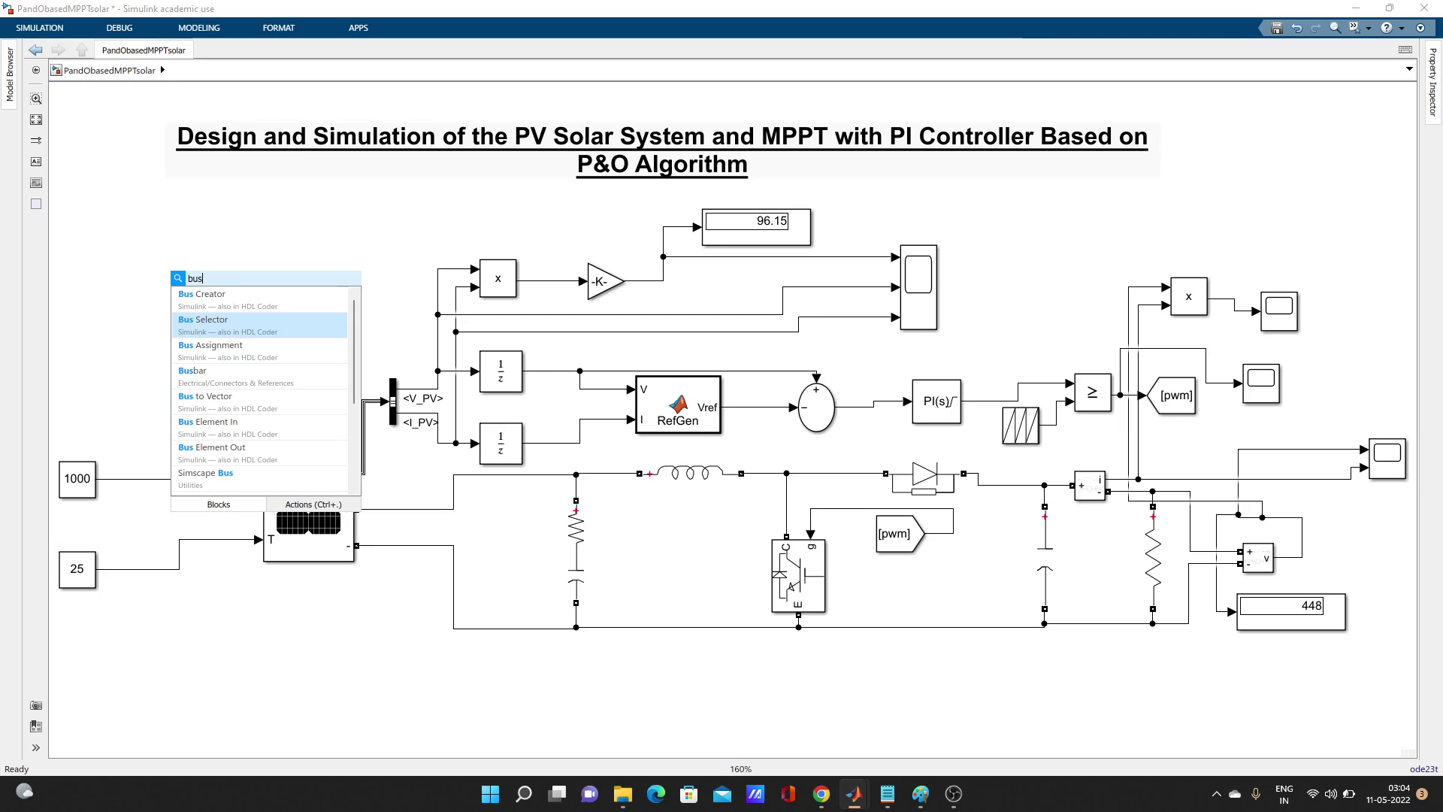
key(Return)
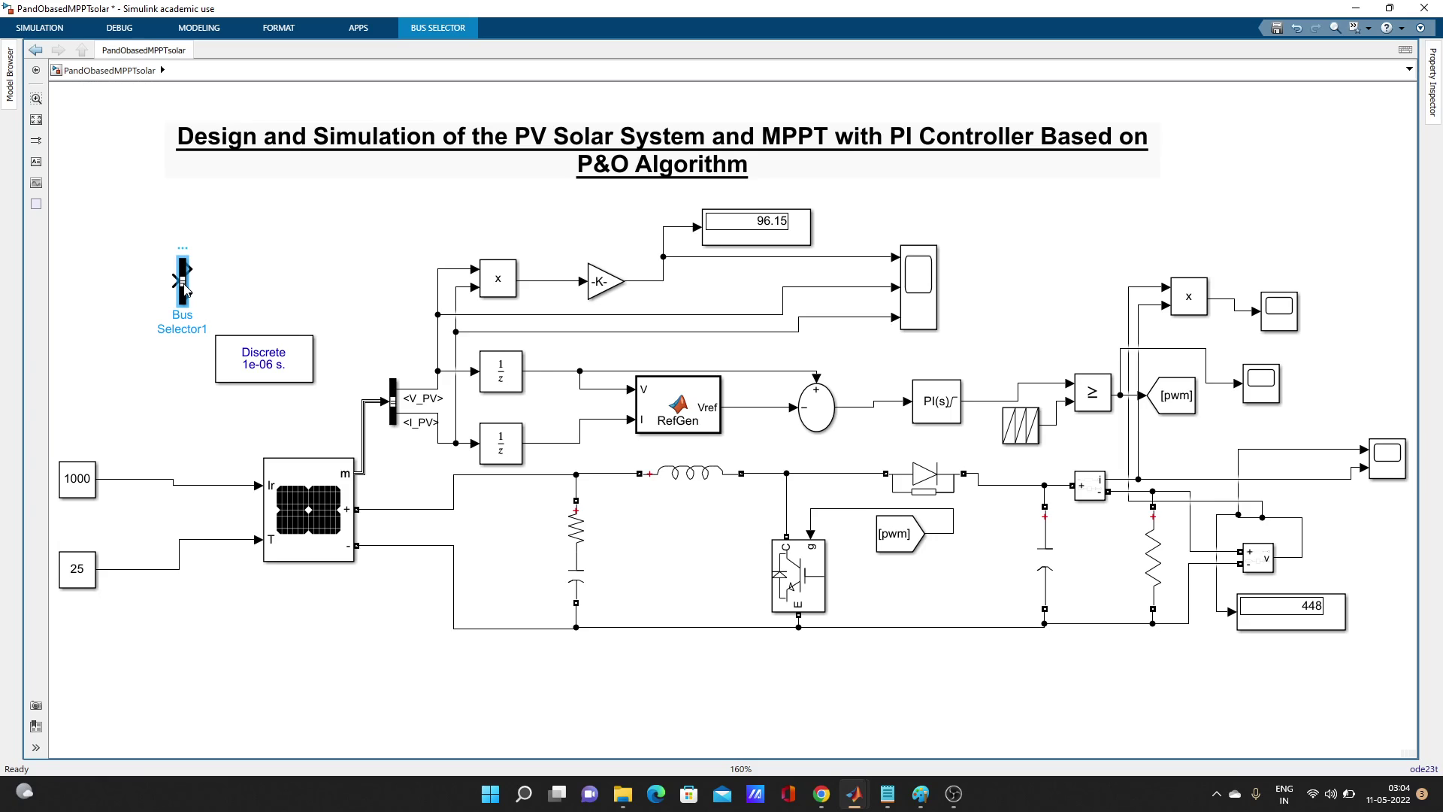
key(Delete)
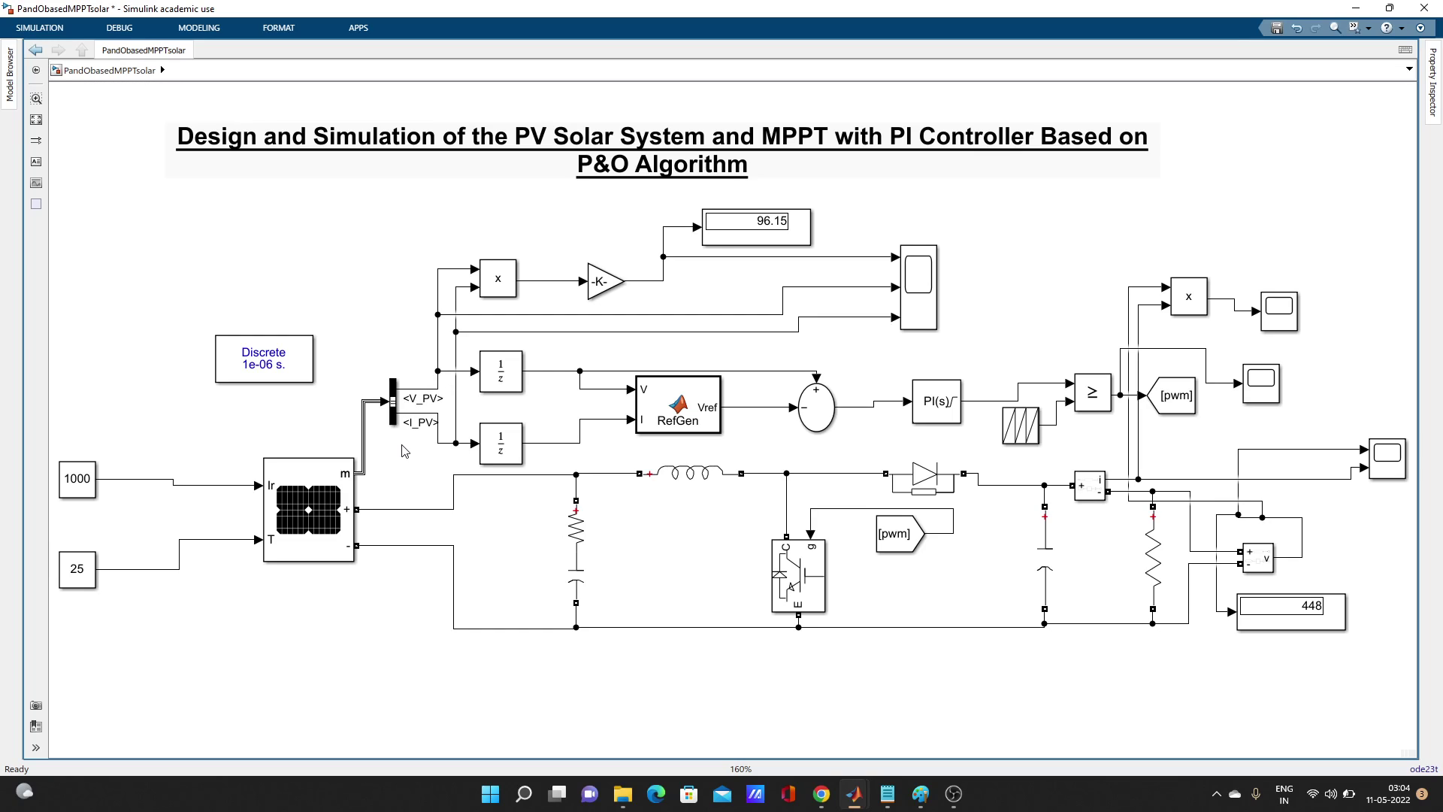
click(394, 403)
double_click(393, 403)
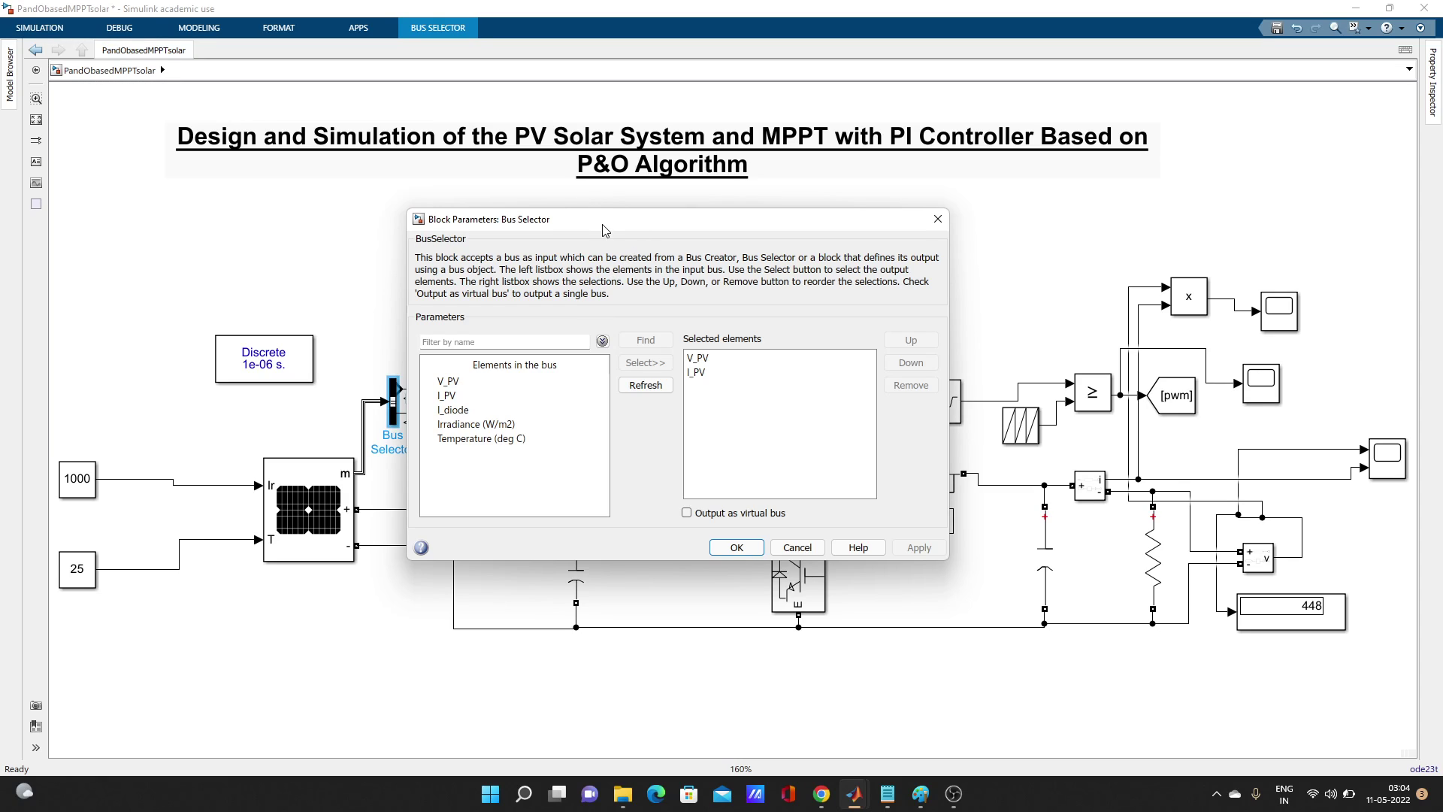
drag(603, 229, 558, 185)
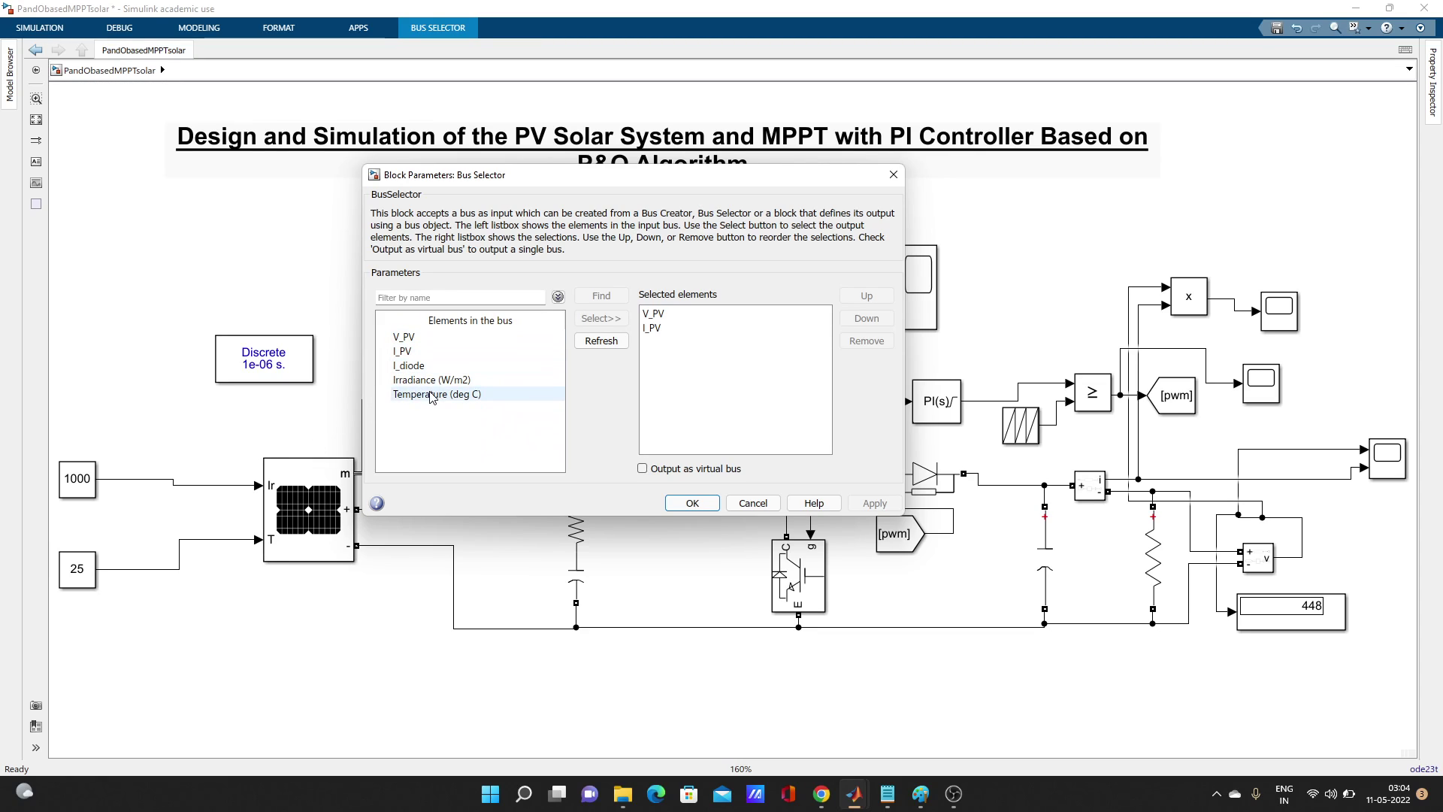
click(488, 394)
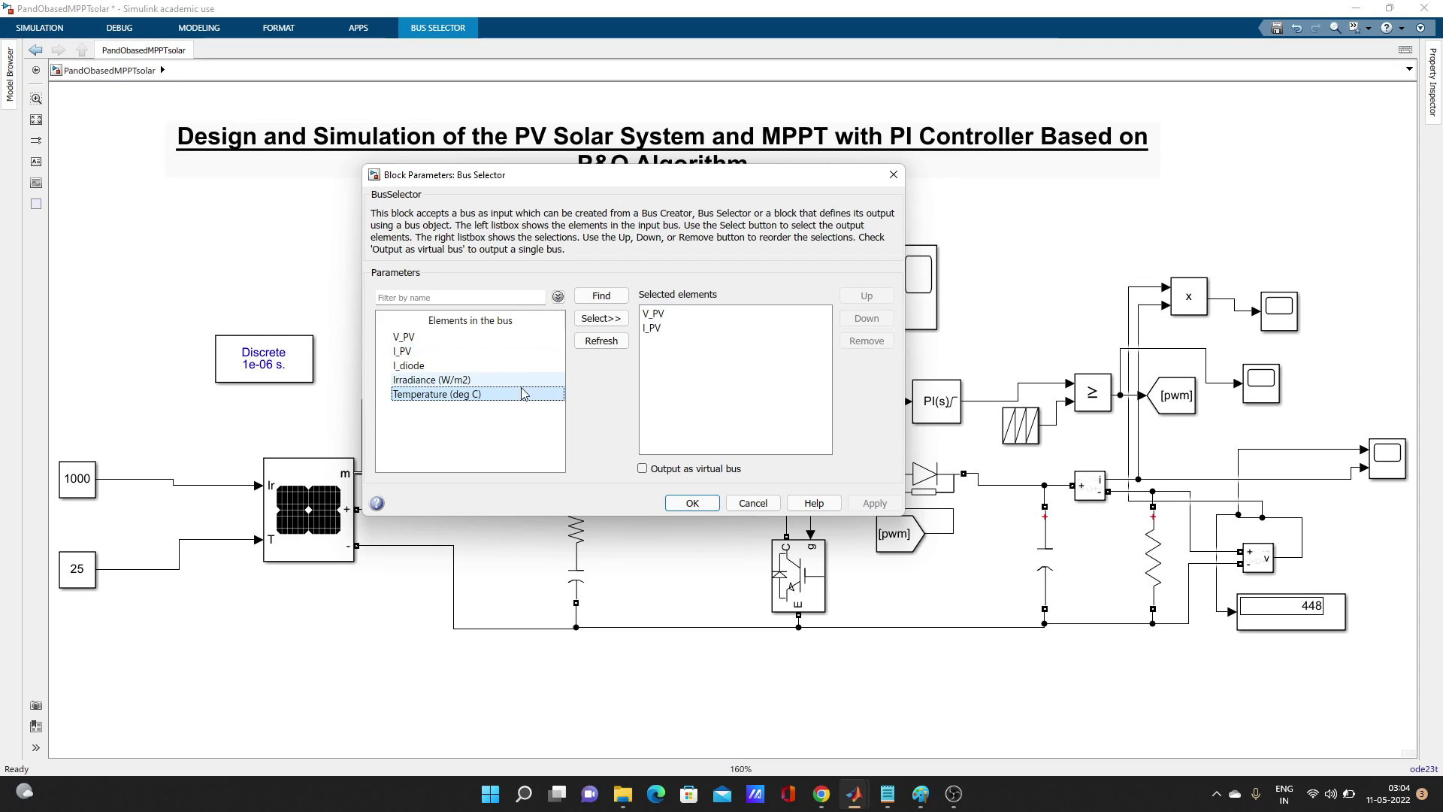
click(603, 320)
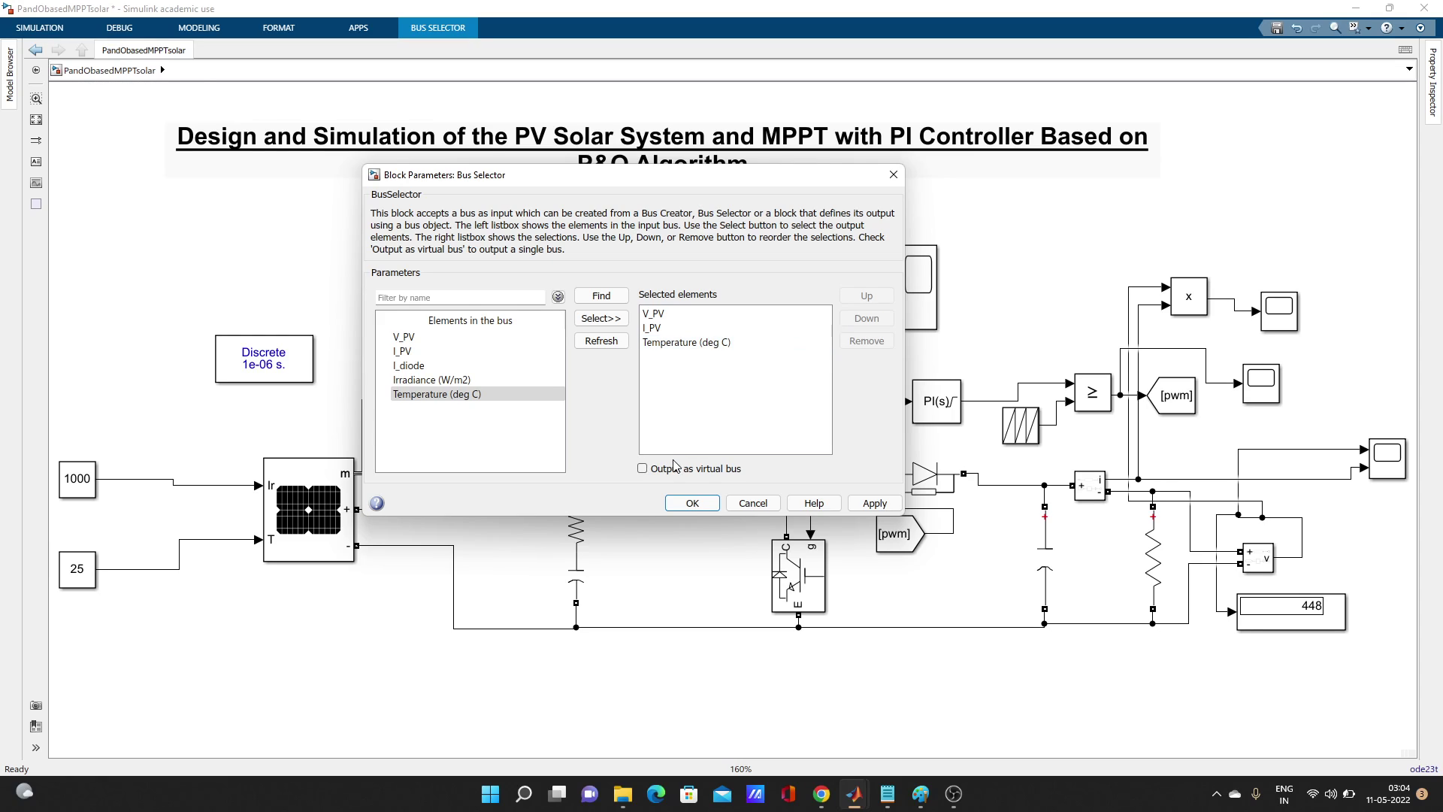
click(720, 345)
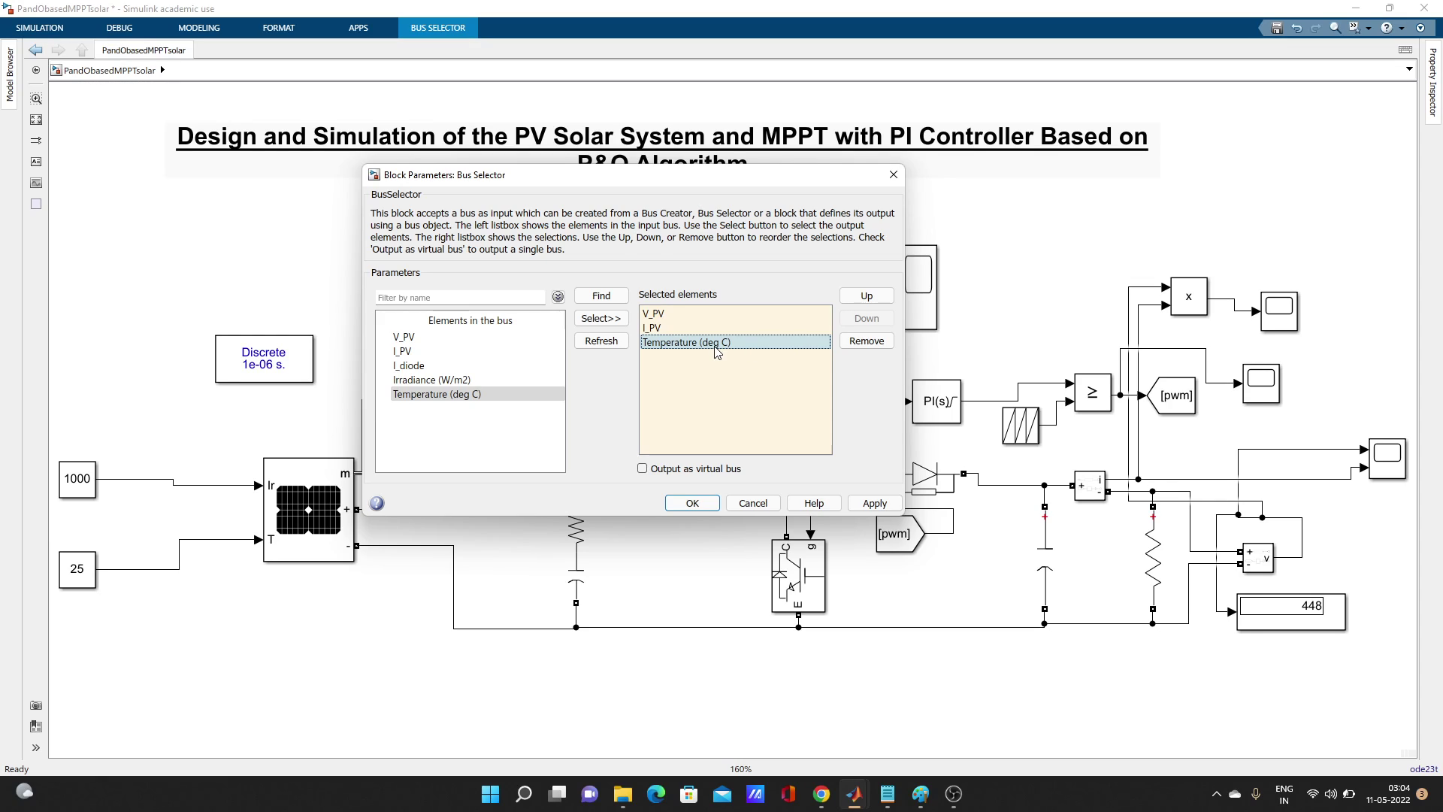
click(869, 346)
click(868, 345)
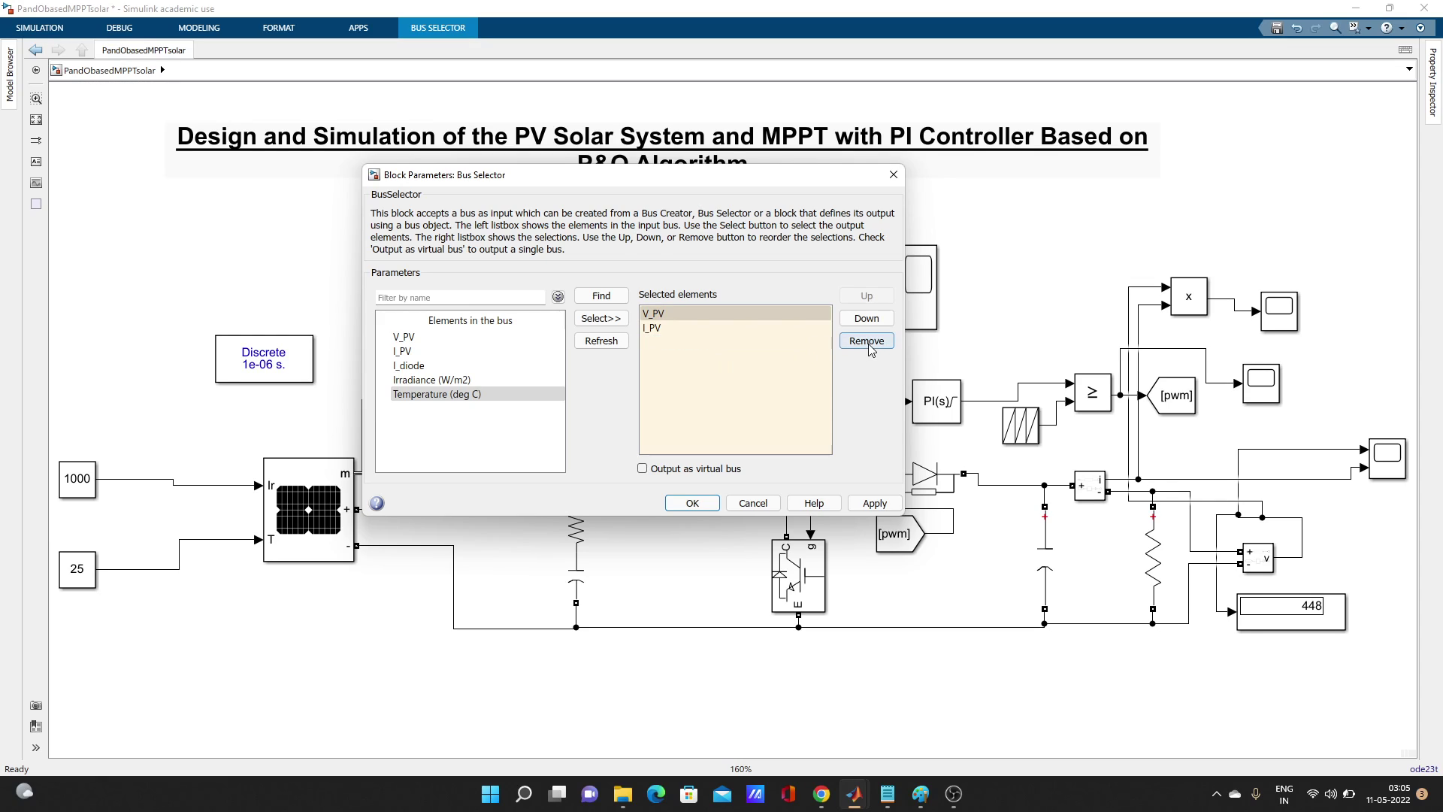
click(874, 503)
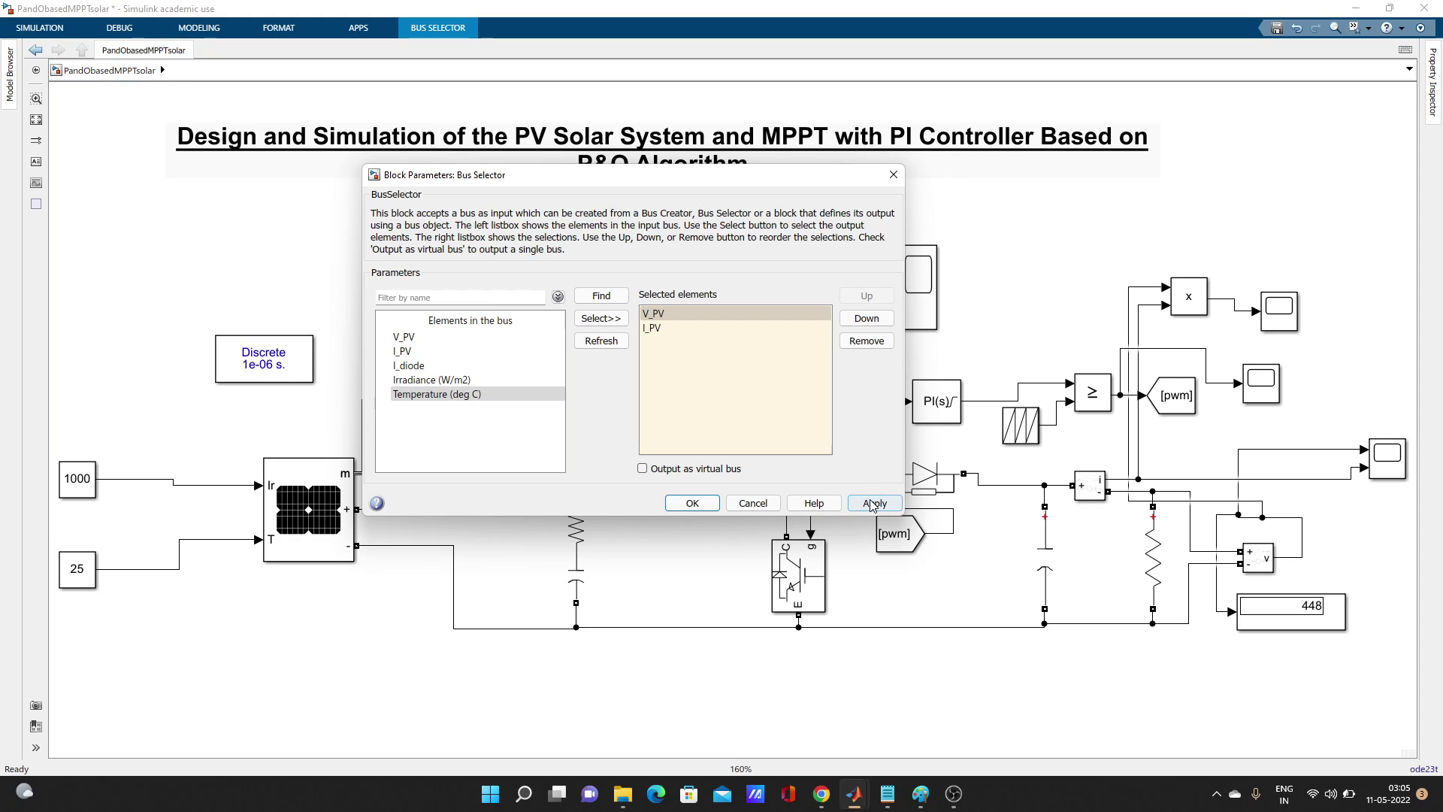
click(713, 503)
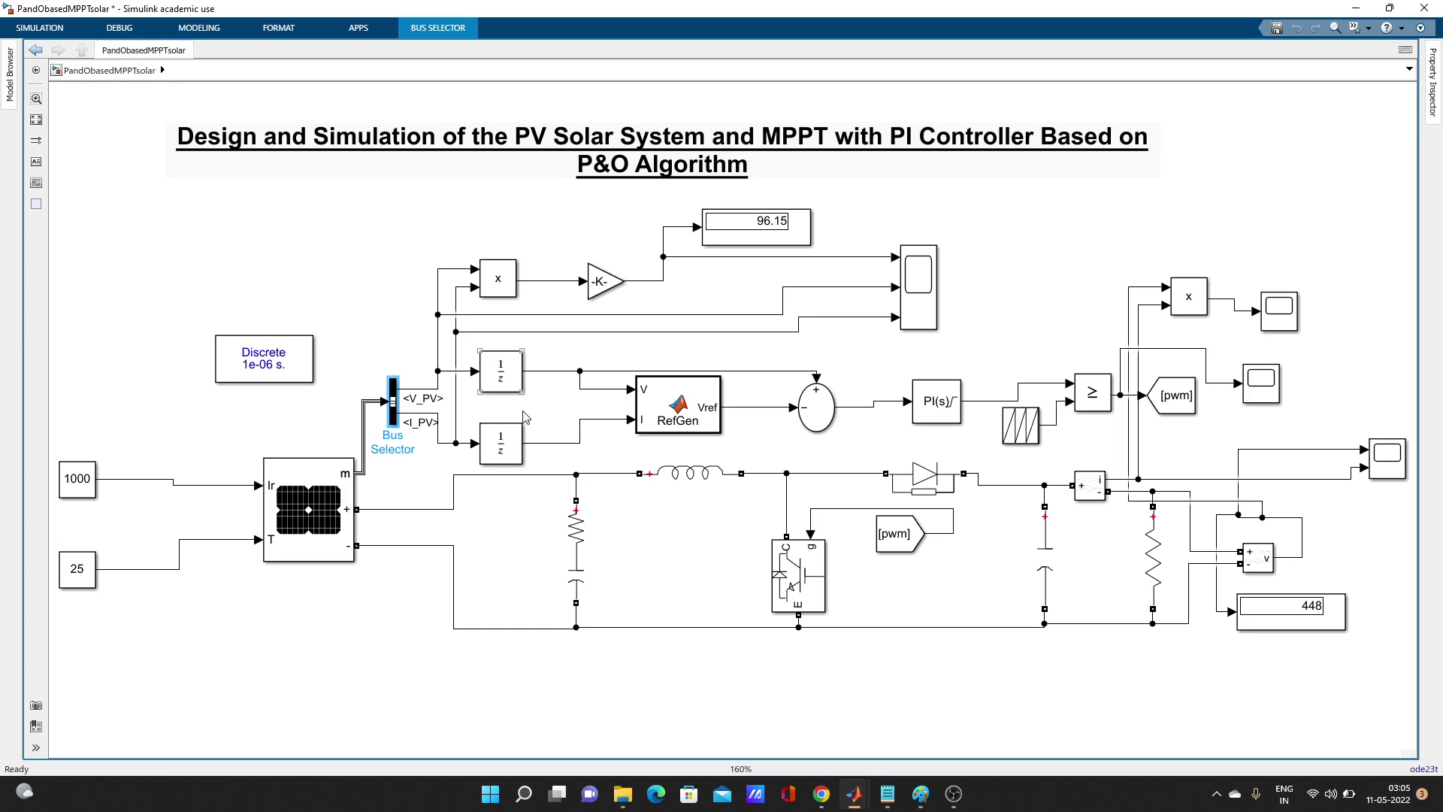
Check that Series RLC Branch1 stays an RC branch and close its parameters
click(582, 533)
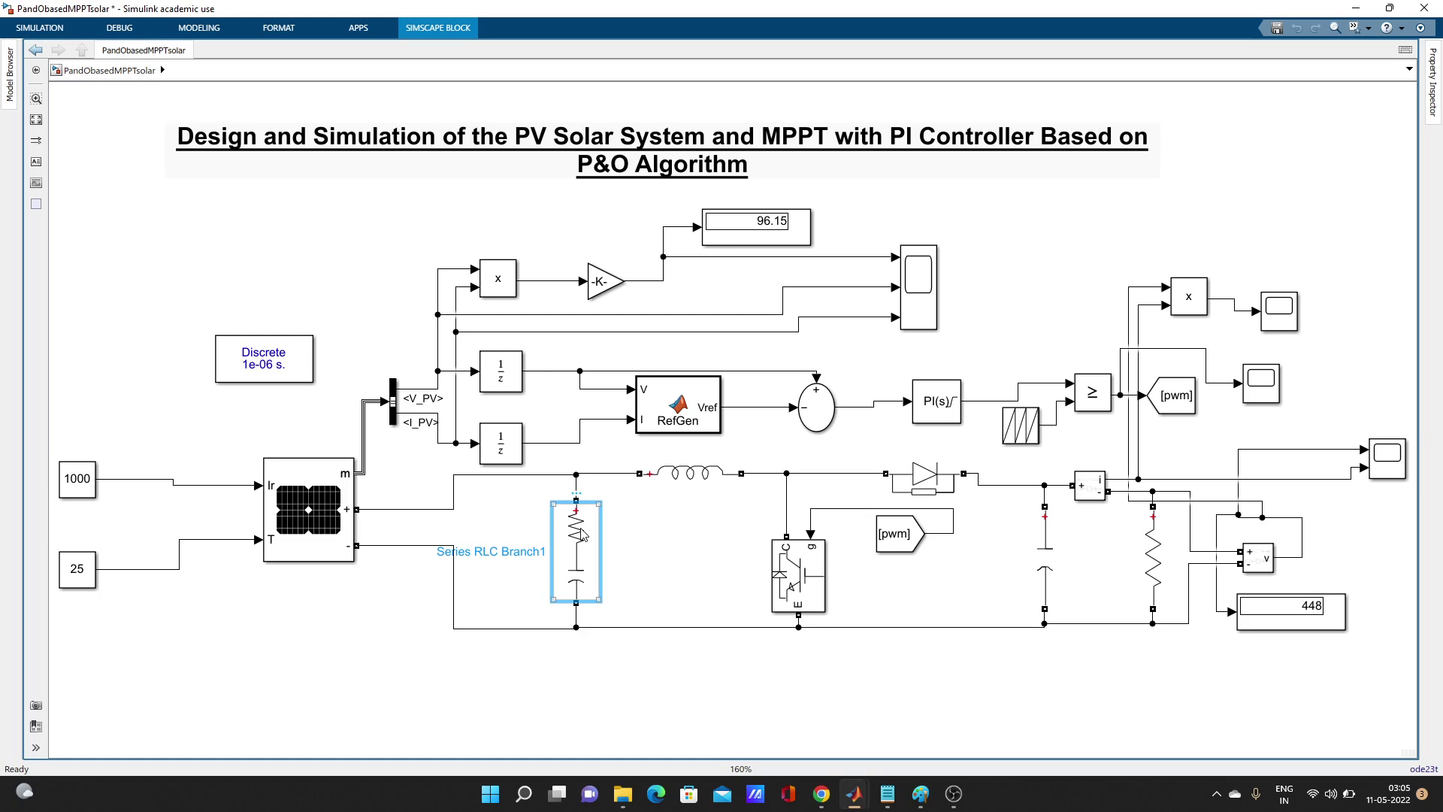
double_click(581, 534)
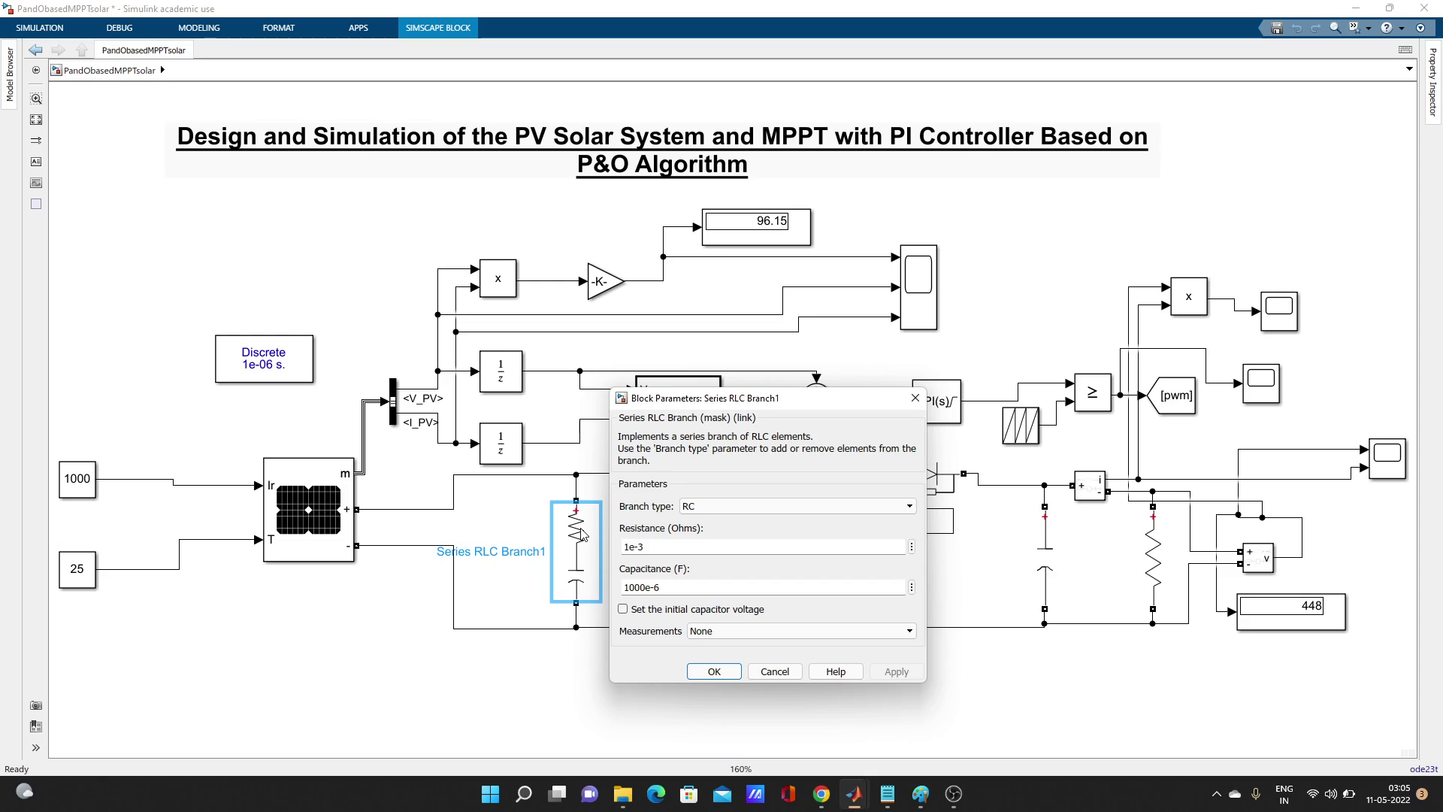
click(906, 508)
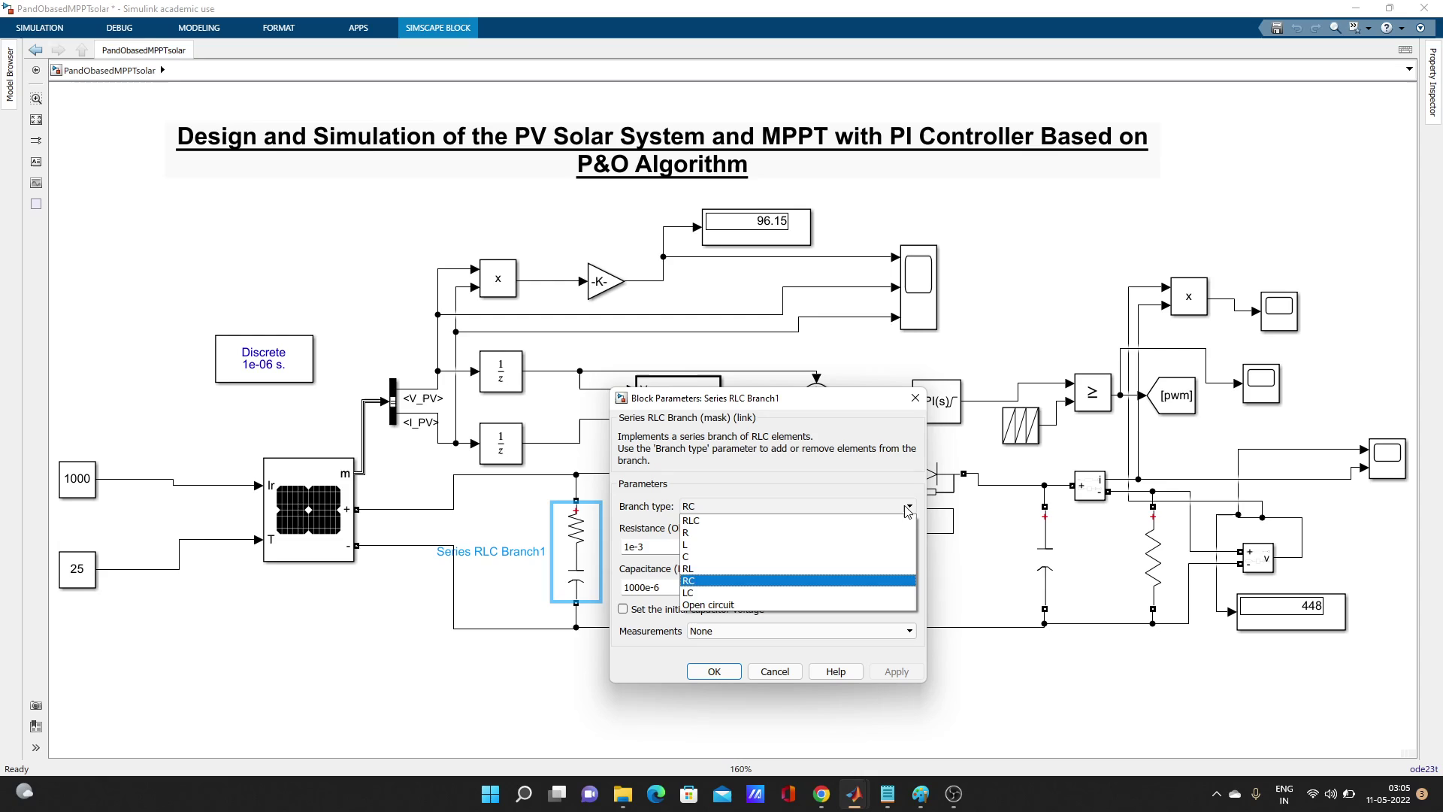
click(907, 511)
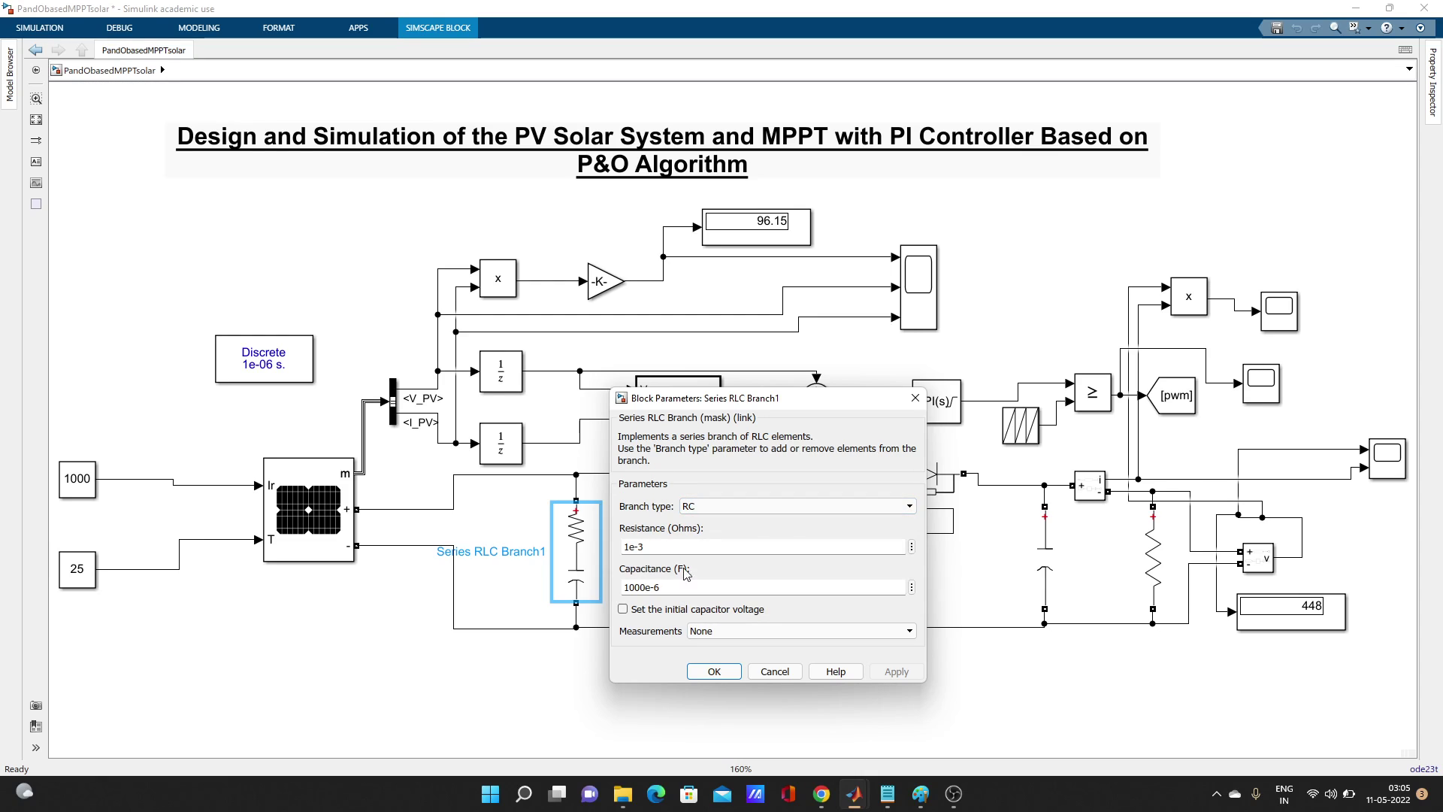
click(714, 671)
Keep the boost inductor as an L branch of 1.25e-3 H and confirm with OK
click(687, 482)
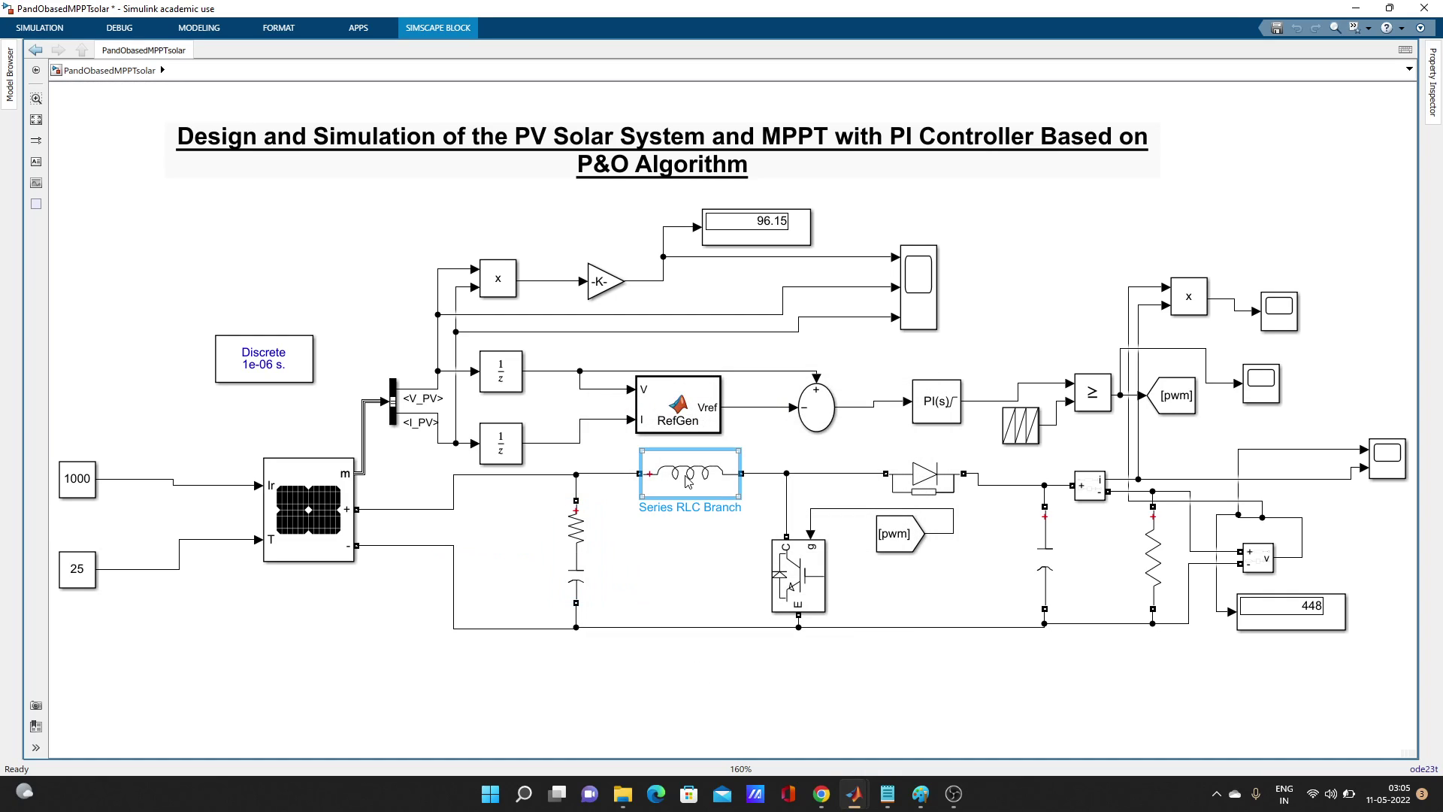
double_click(687, 481)
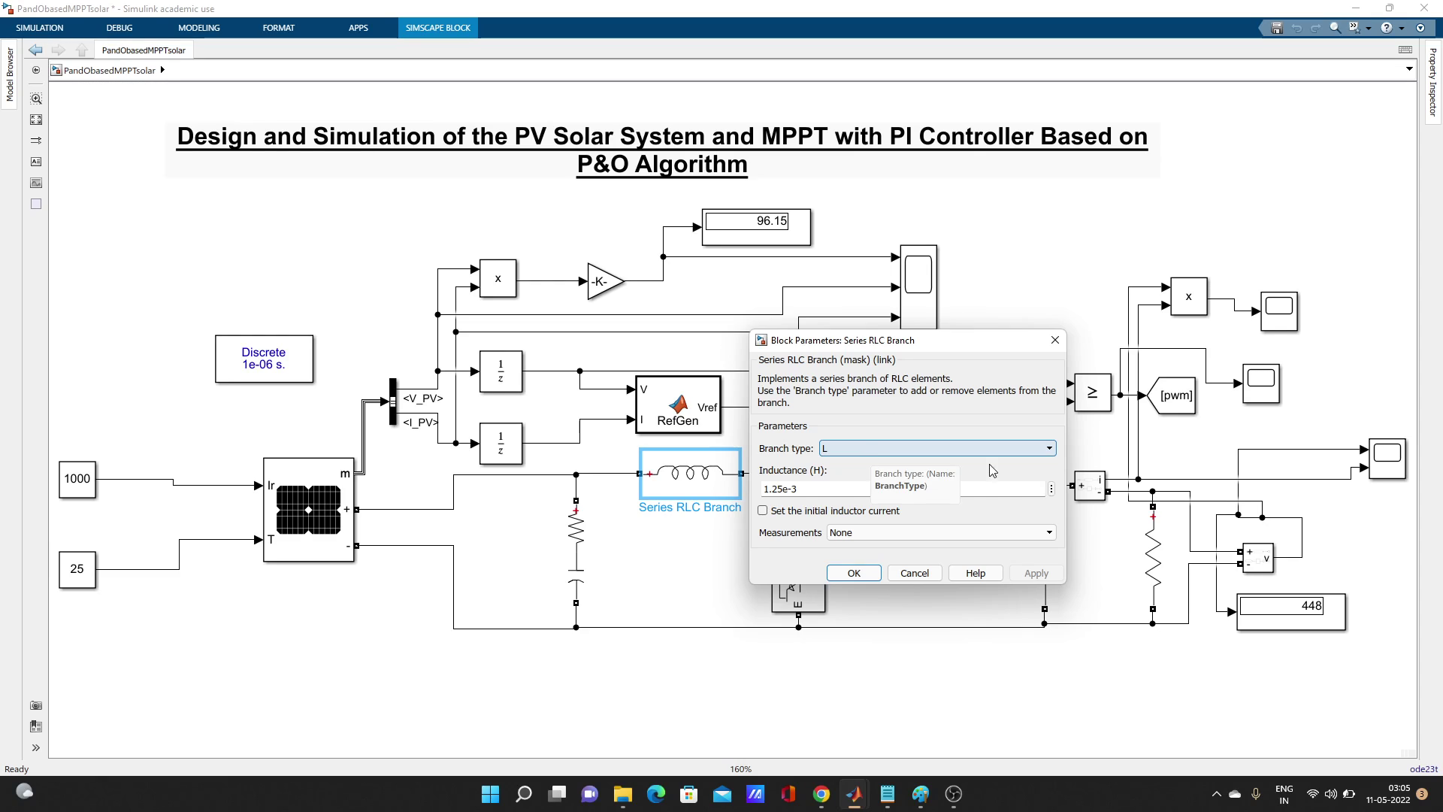
click(1050, 450)
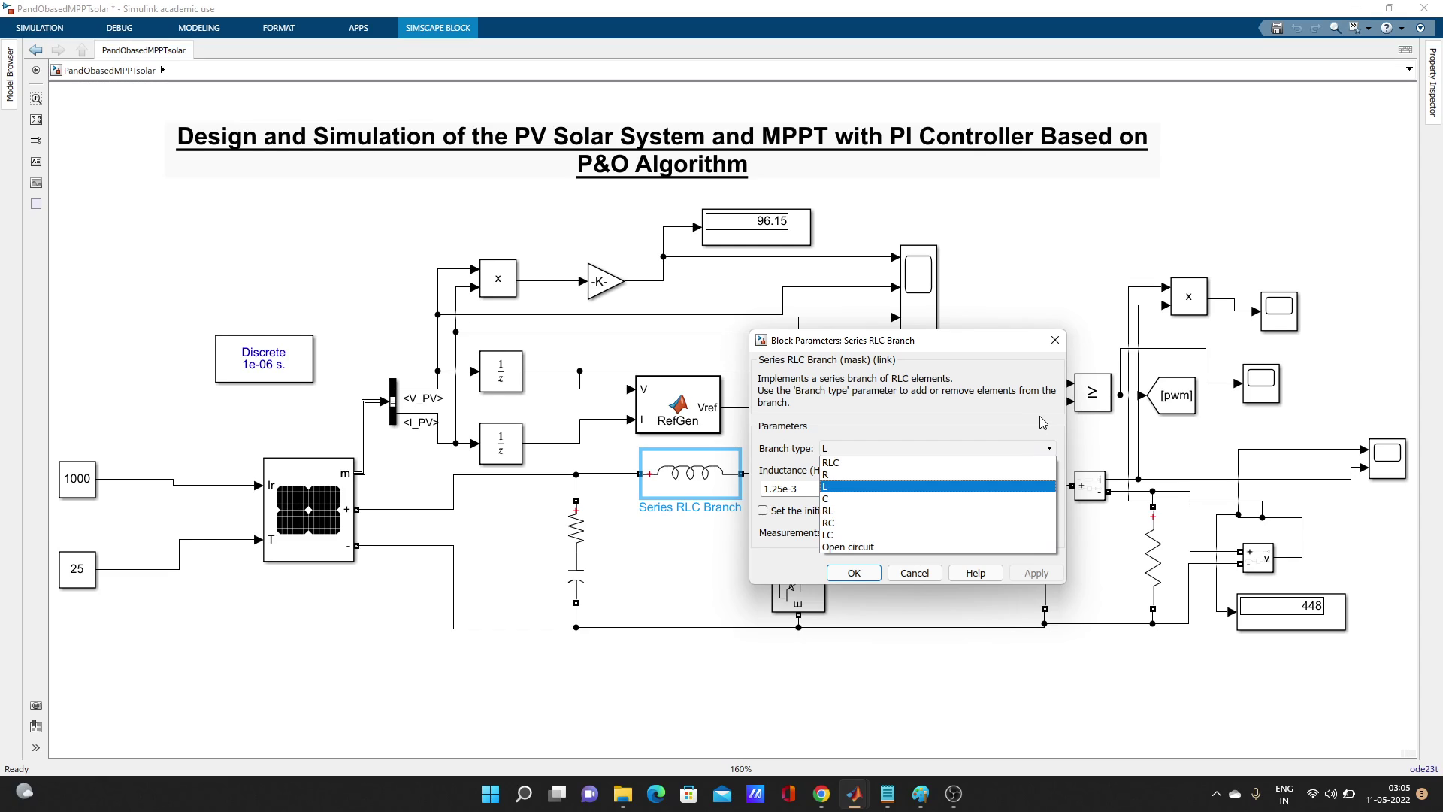
click(1029, 427)
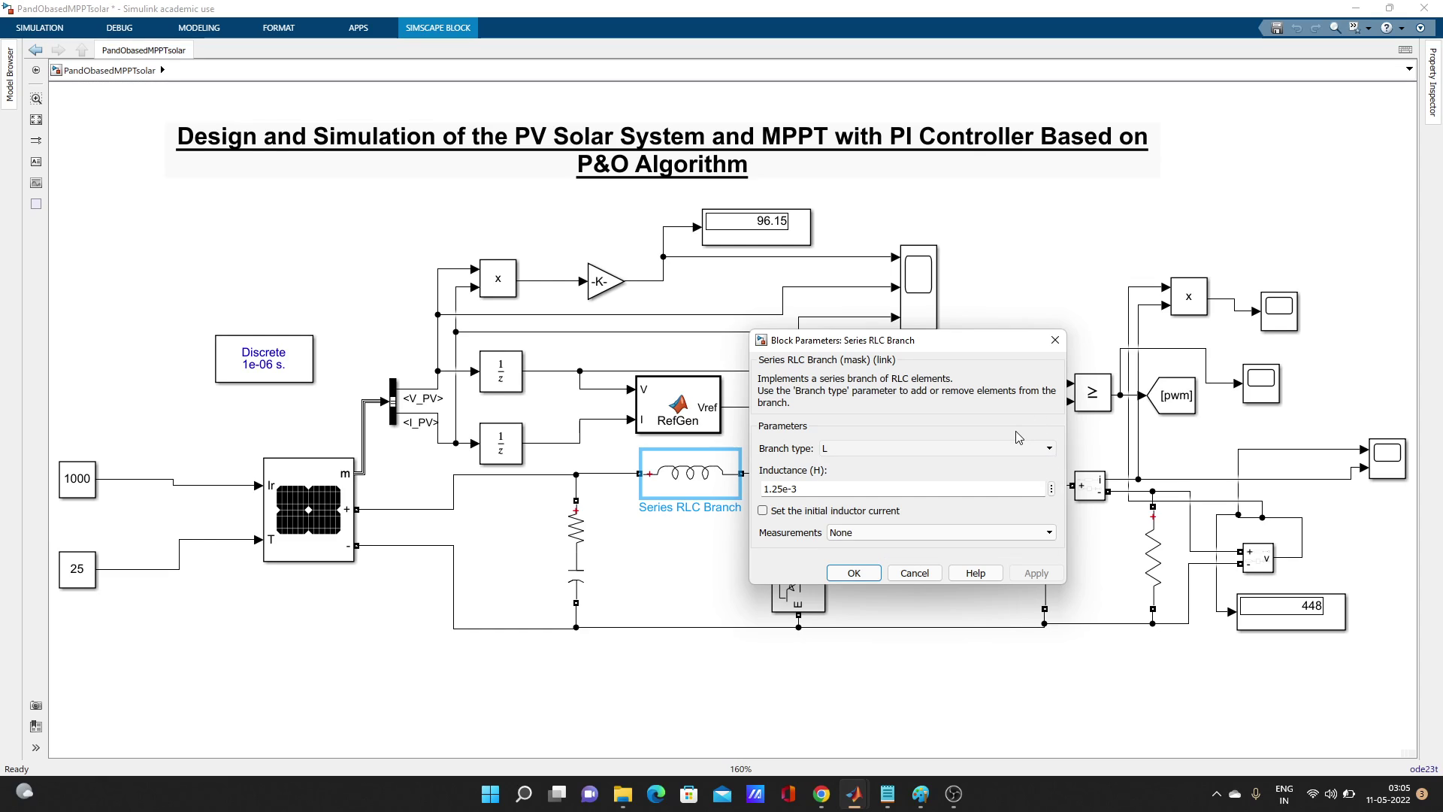
click(846, 571)
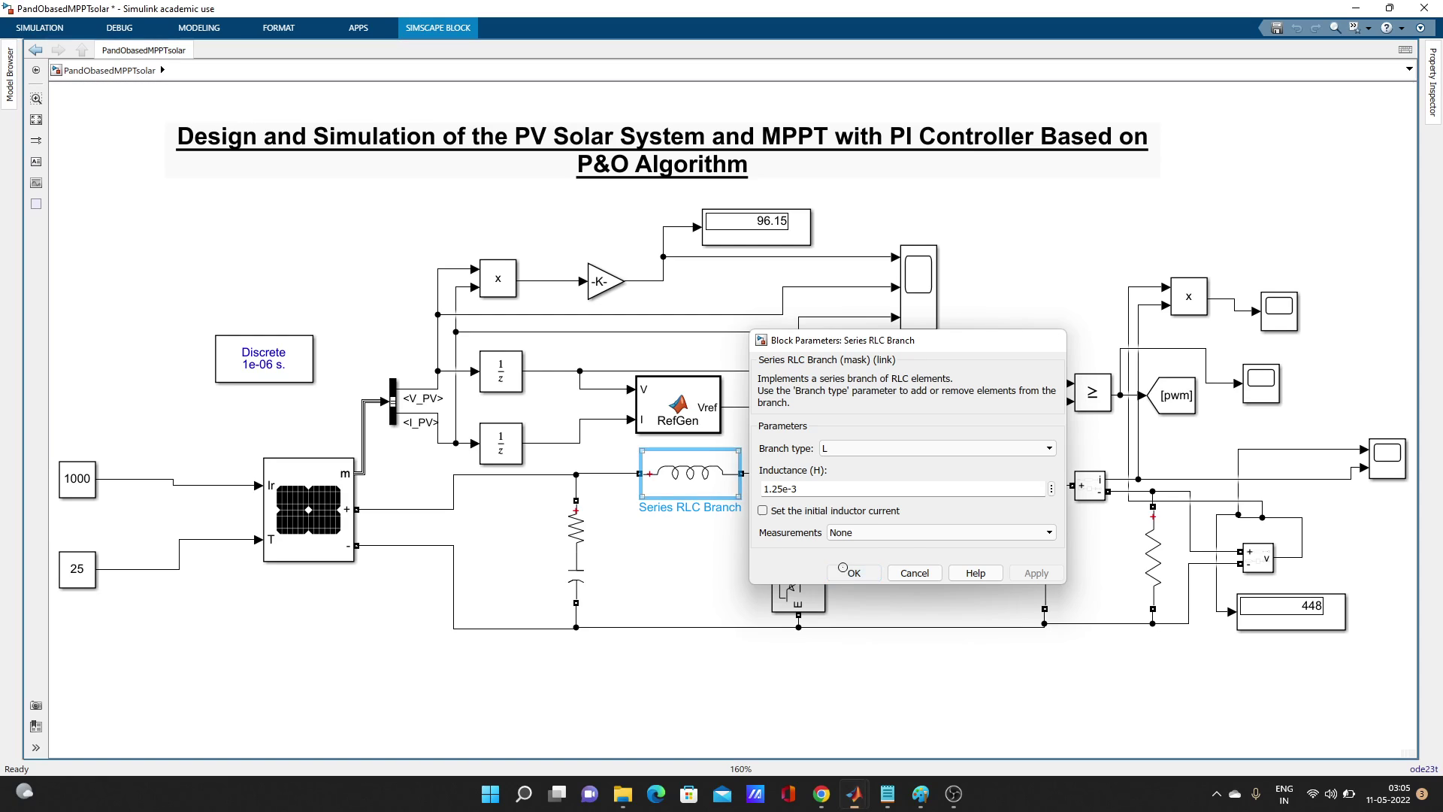
Select Diode1, the IGBT and [pwm] block, then open Series RLC Branch2 (C, 4000e-6 F)
click(913, 487)
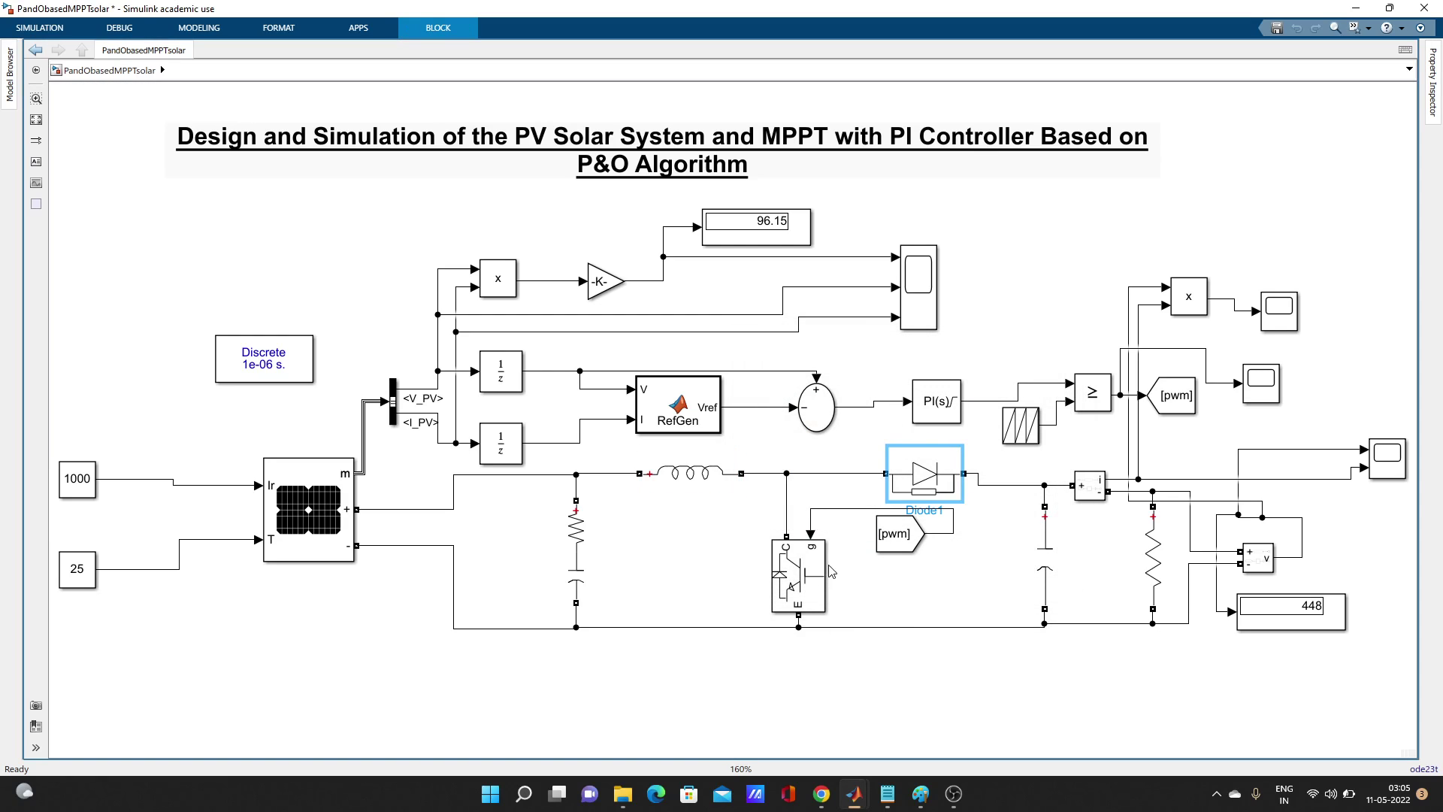
click(796, 585)
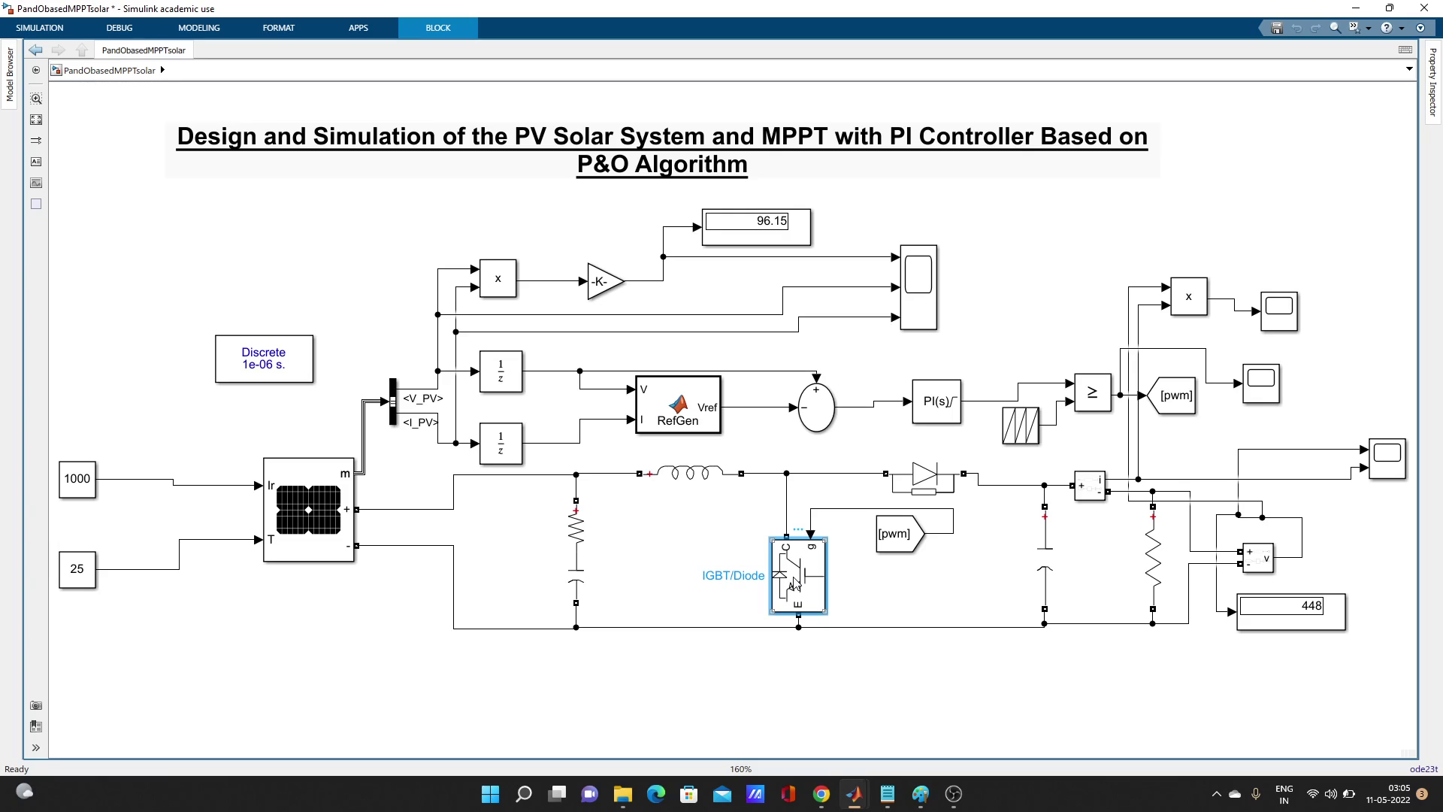
click(899, 535)
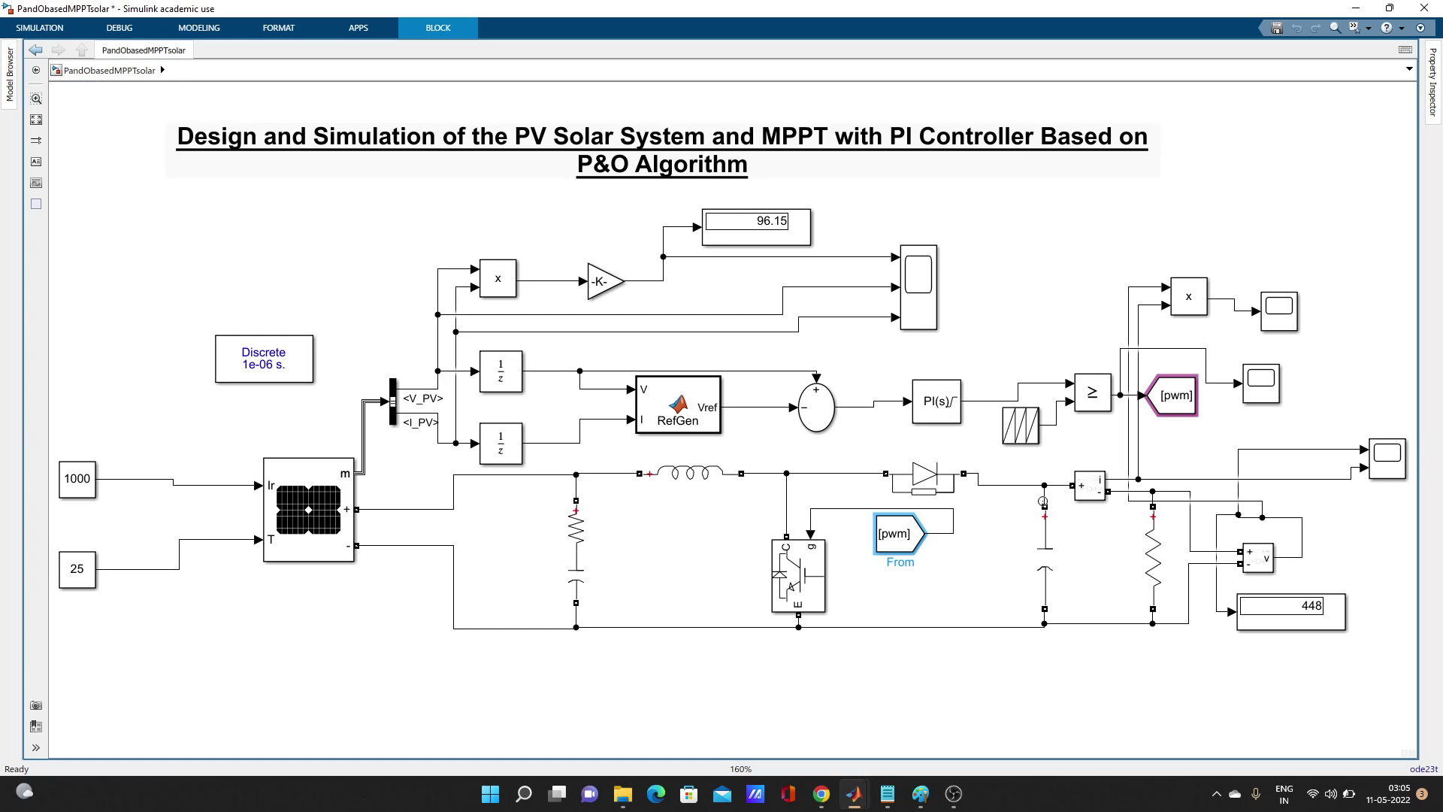
click(1049, 574)
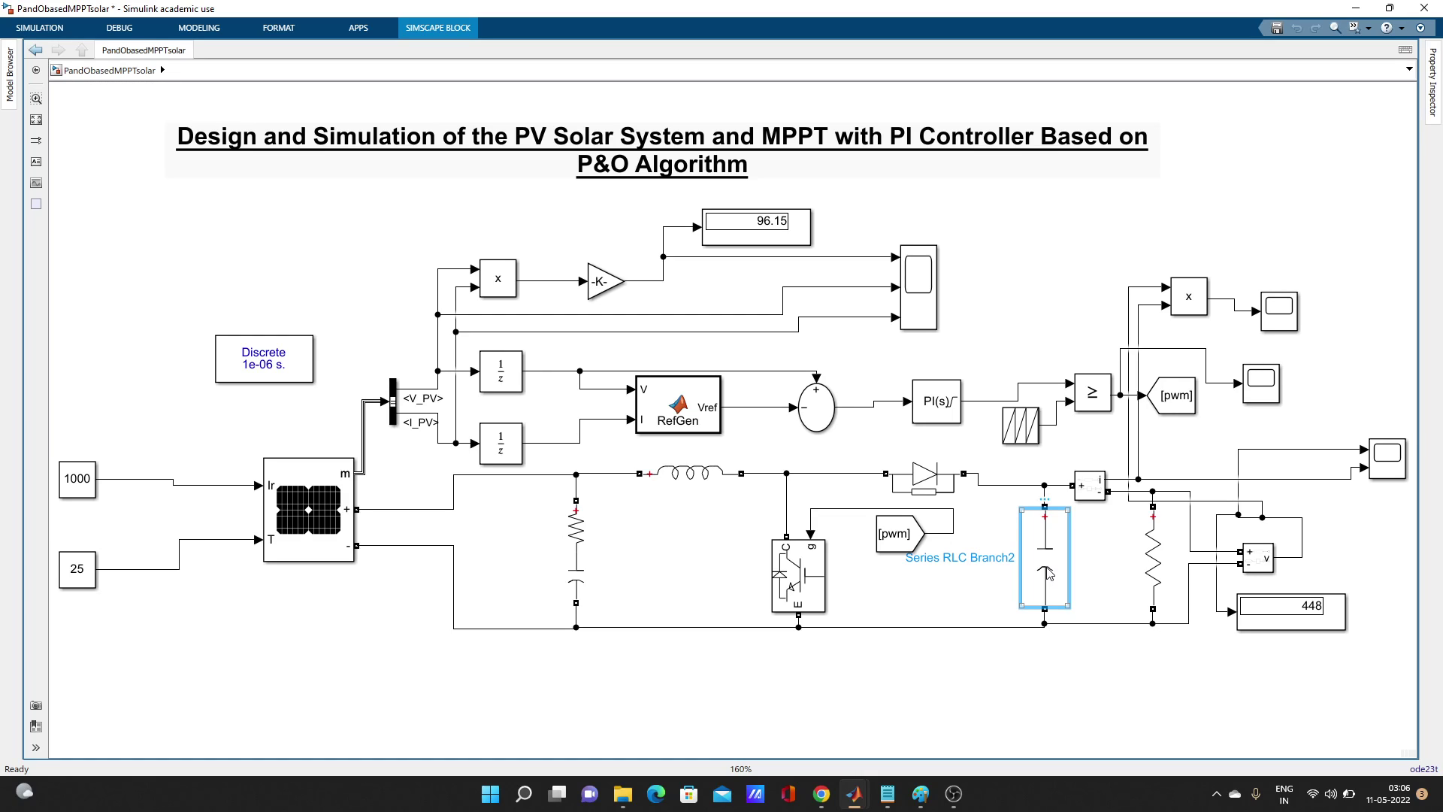
double_click(1050, 573)
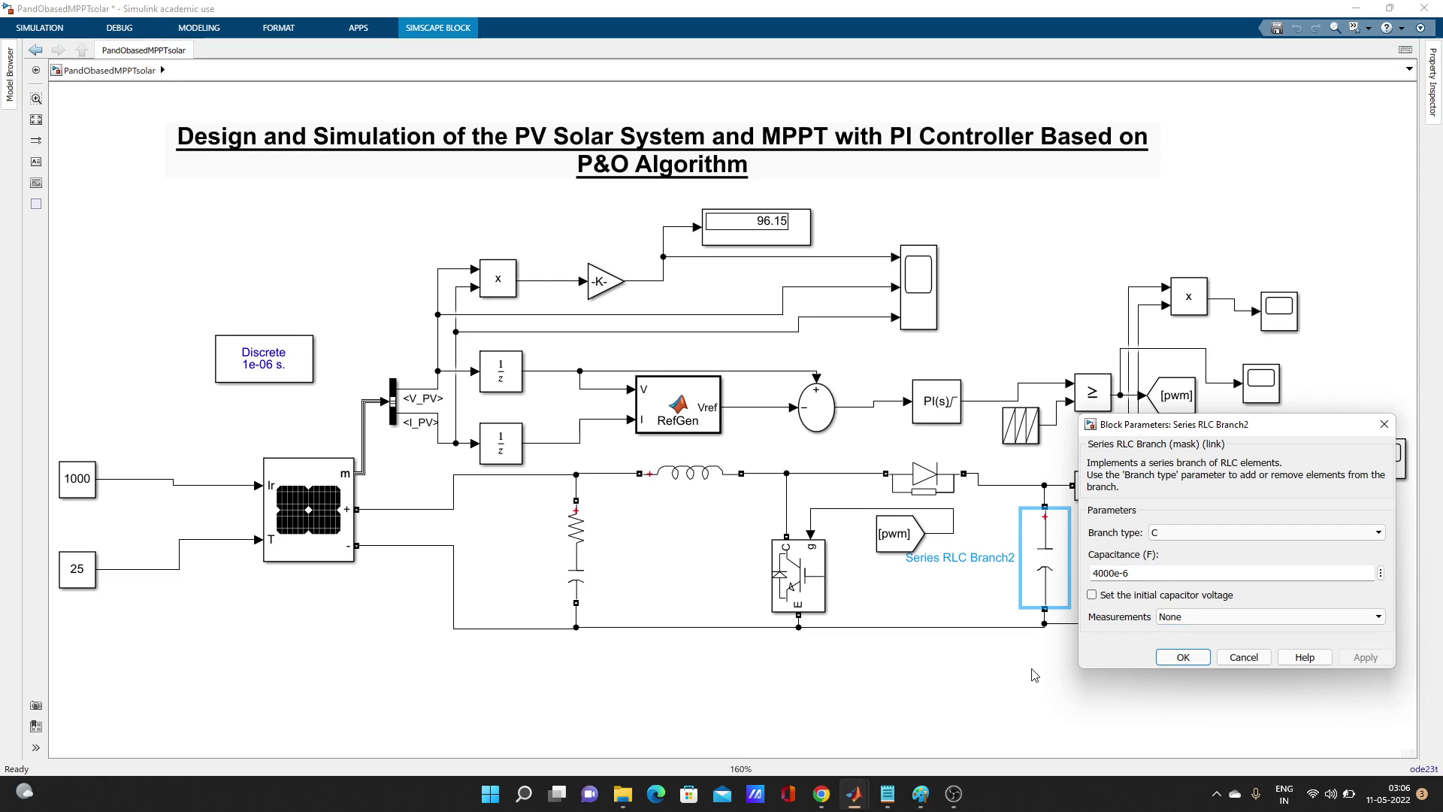
Bring pv4.jpg forward and scroll to the top showing the 1.25mH and 4000µF calculations
mouse_move(926, 793)
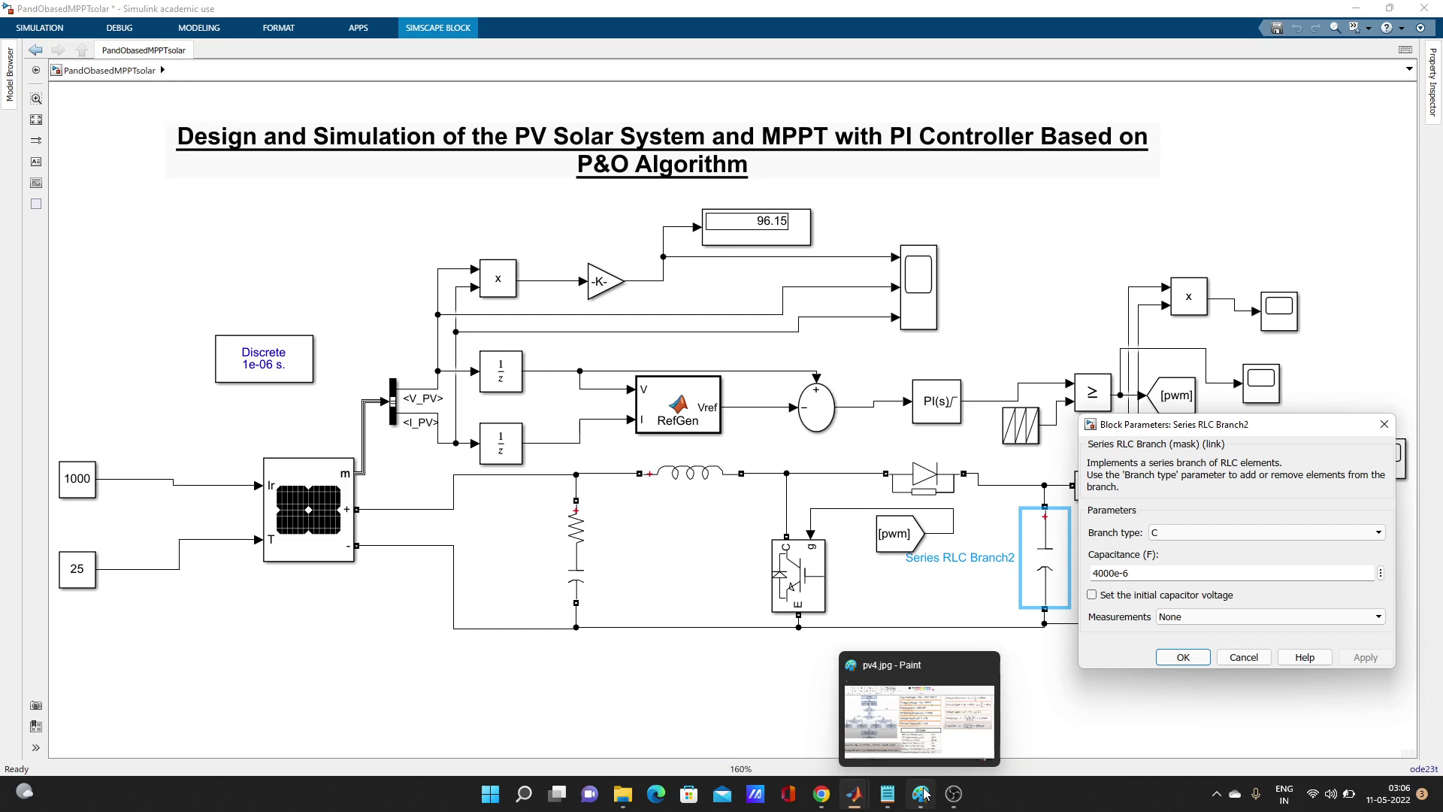
click(931, 735)
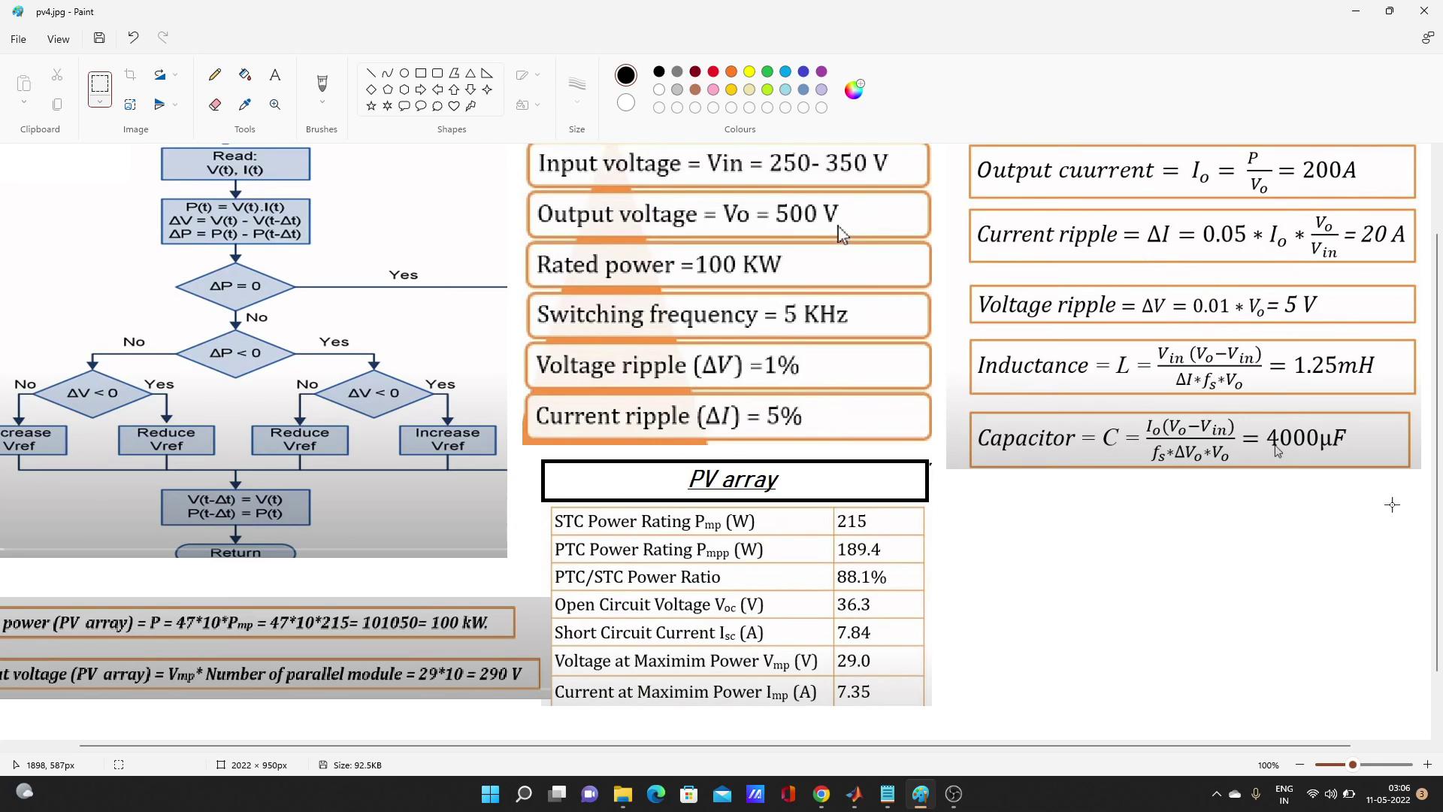
scroll(1438, 481, up, 2)
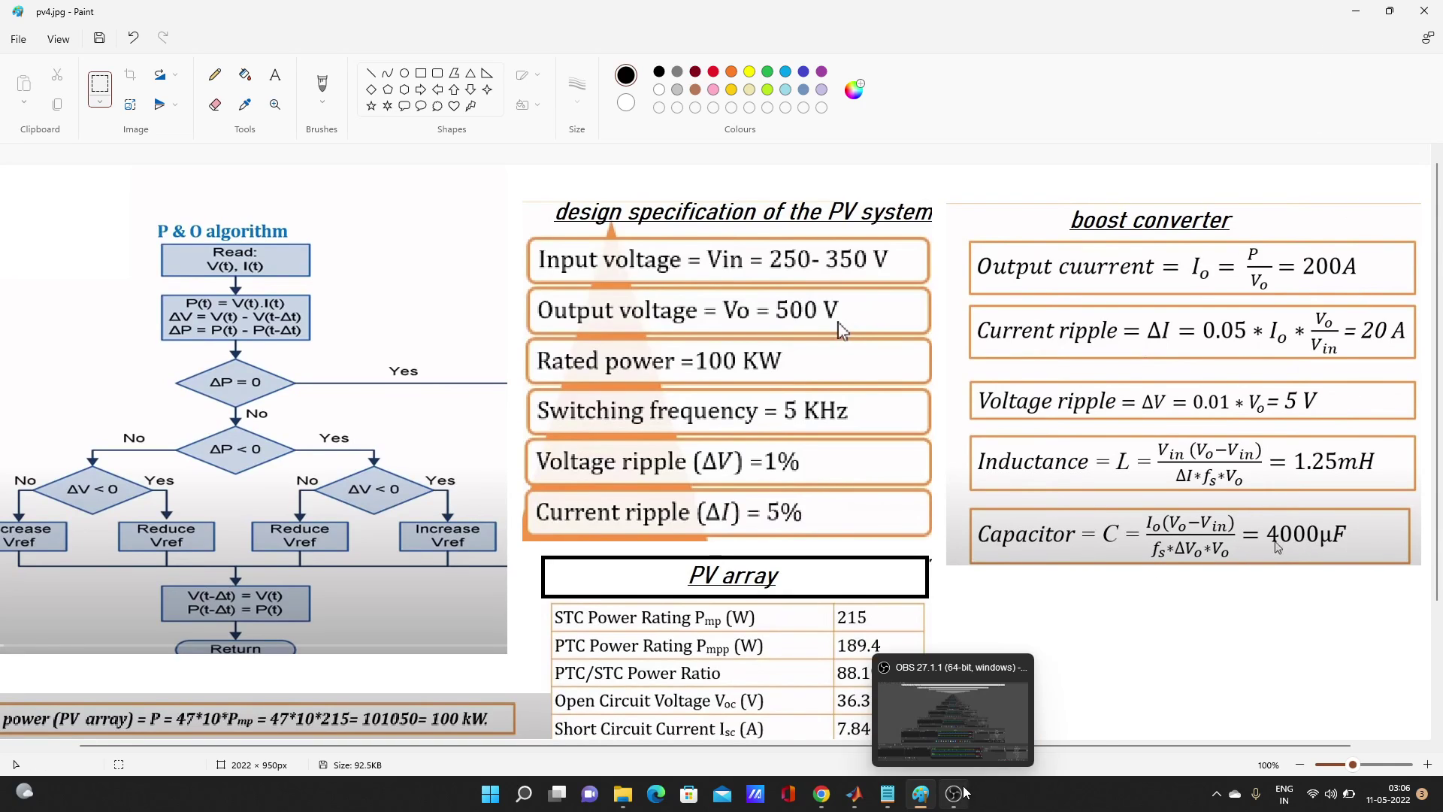
Return to PandObasedMPPTsolar and verify the Series RLC Branch3 load resistor is 2 ohms
mouse_move(863, 790)
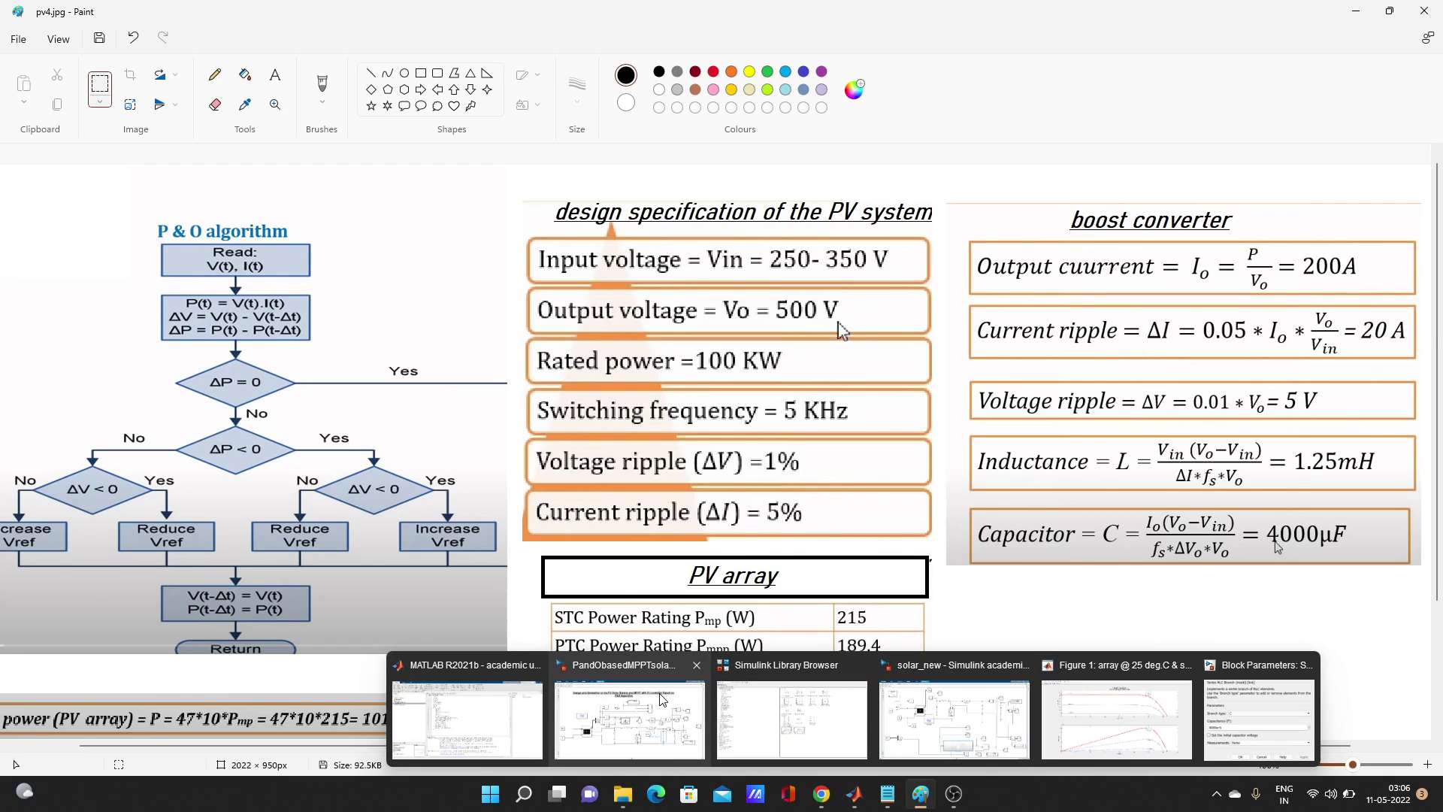
click(630, 714)
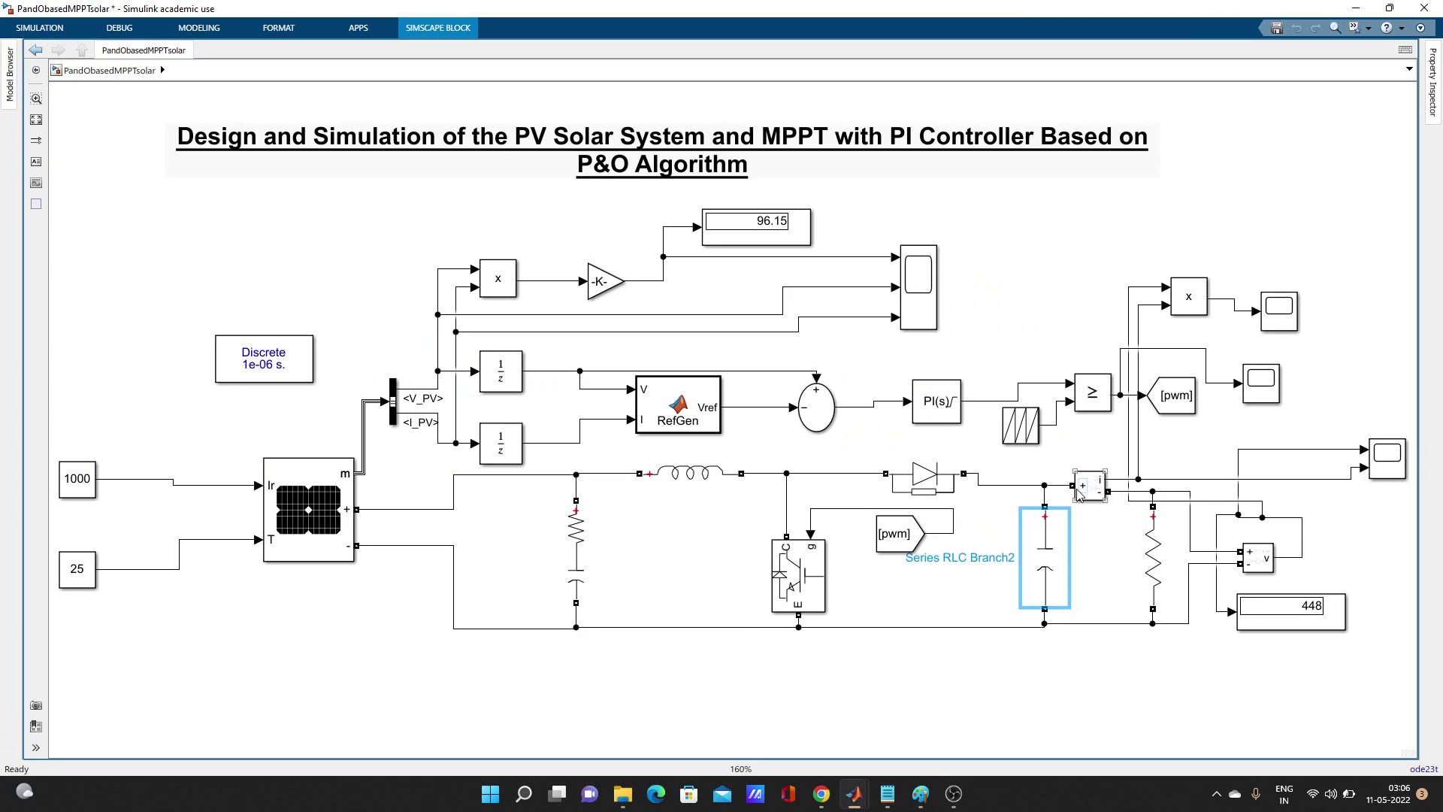
click(1089, 490)
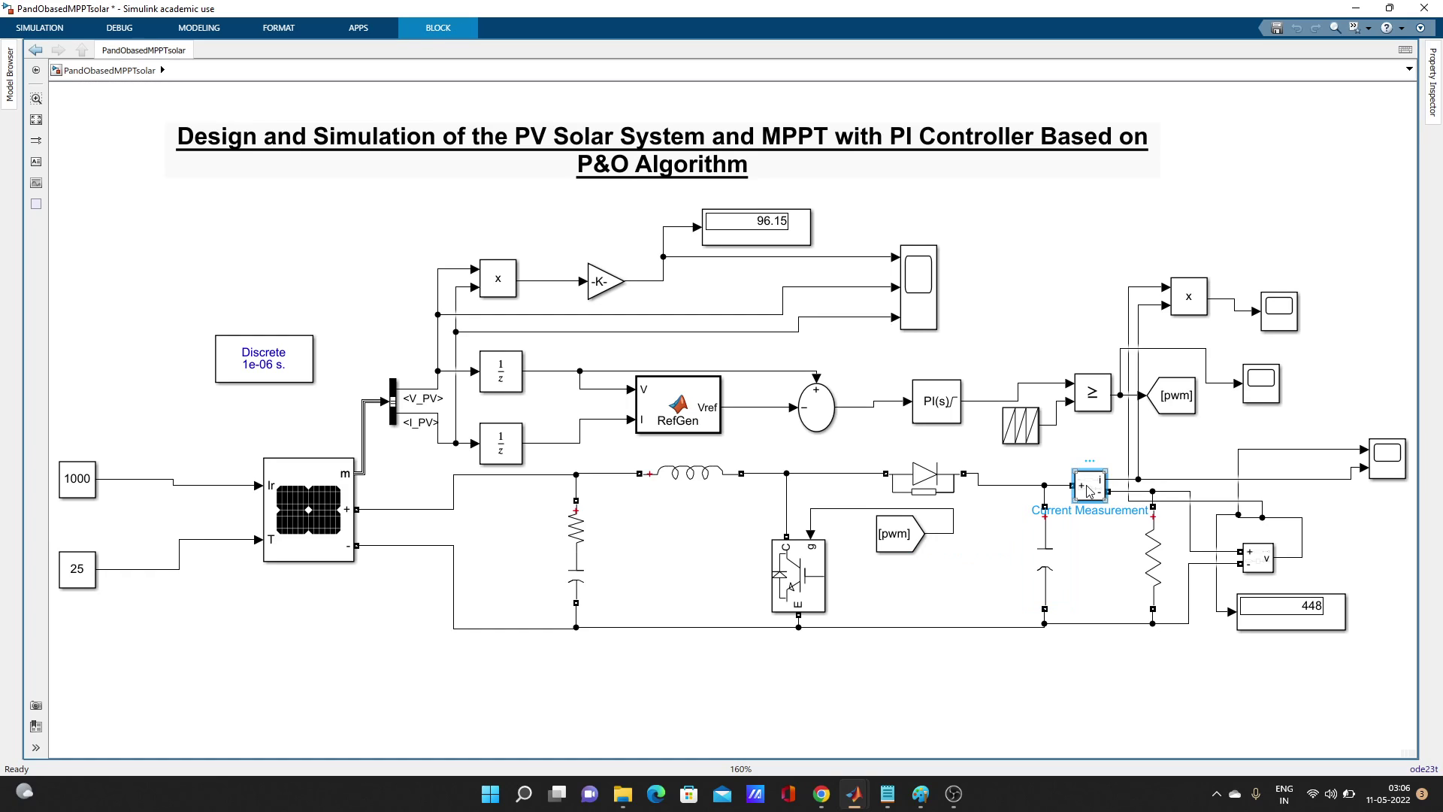
click(1144, 555)
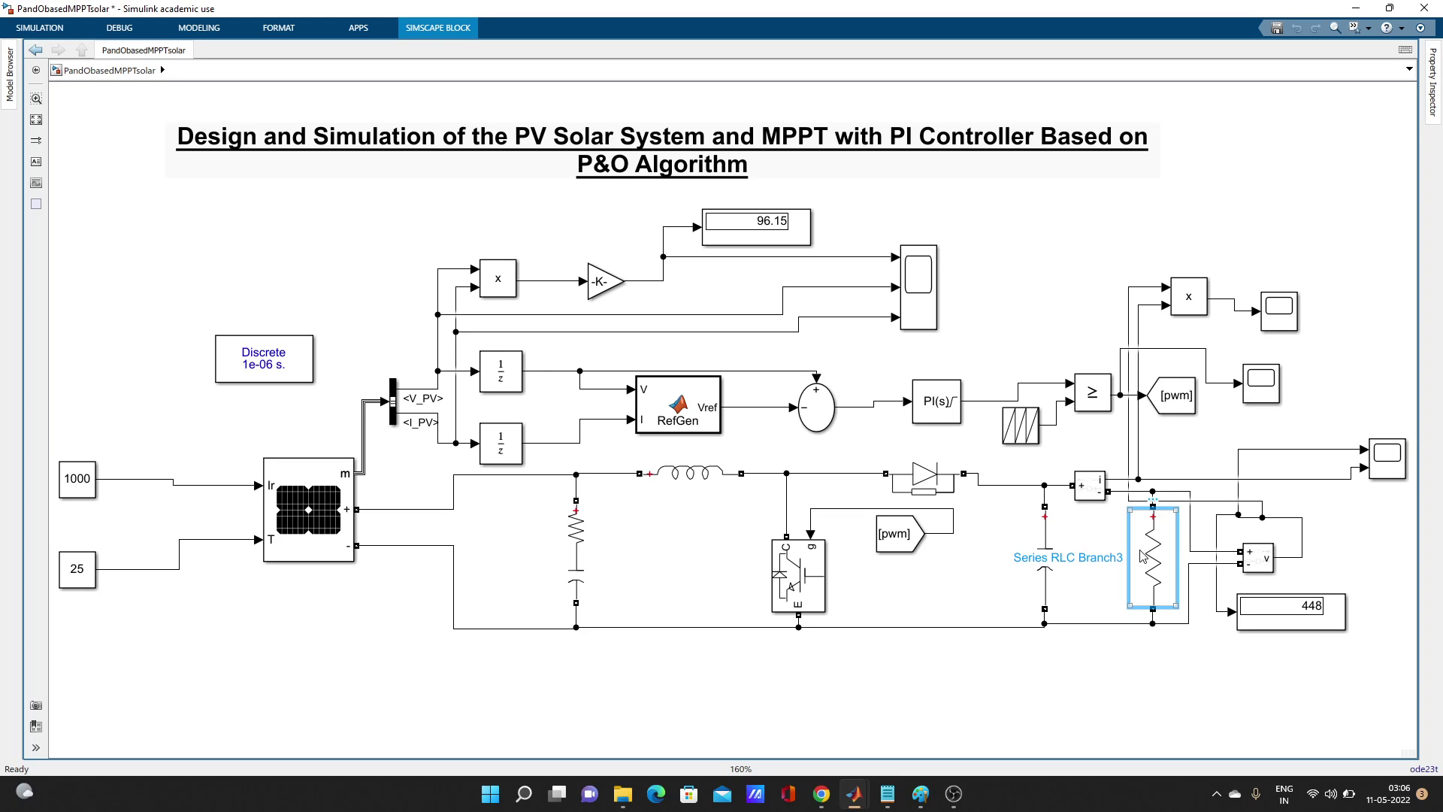
double_click(1142, 557)
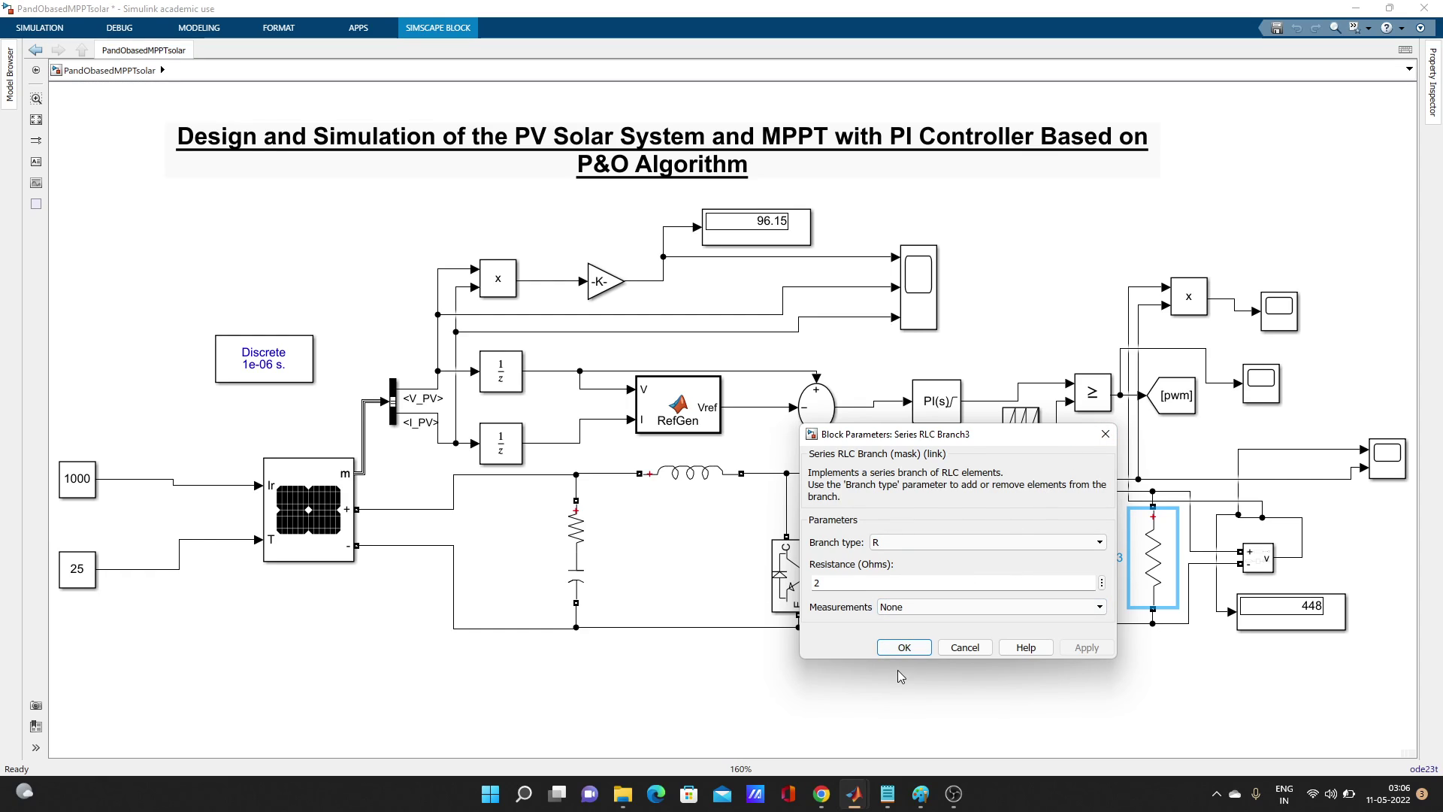
click(904, 648)
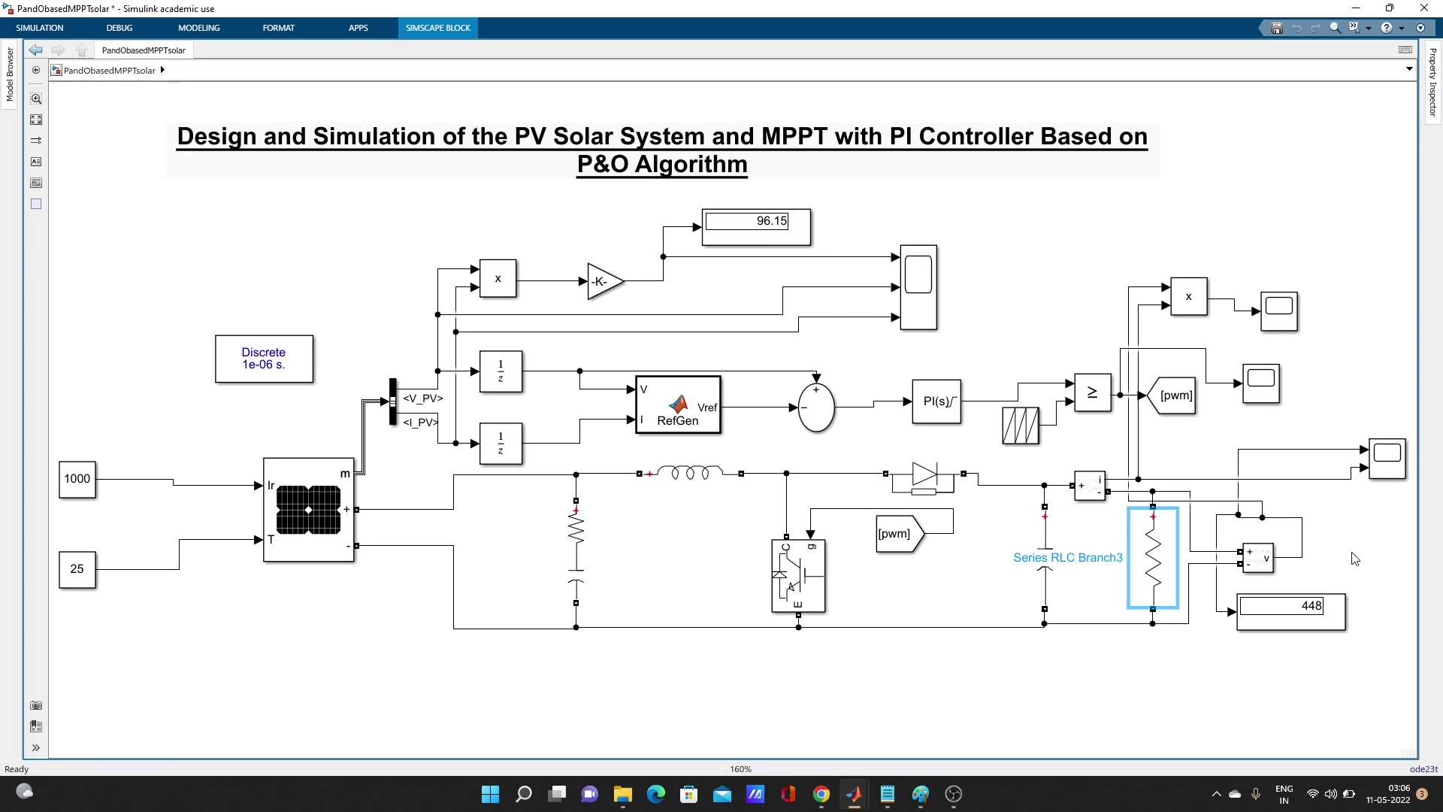
click(1177, 575)
click(1253, 565)
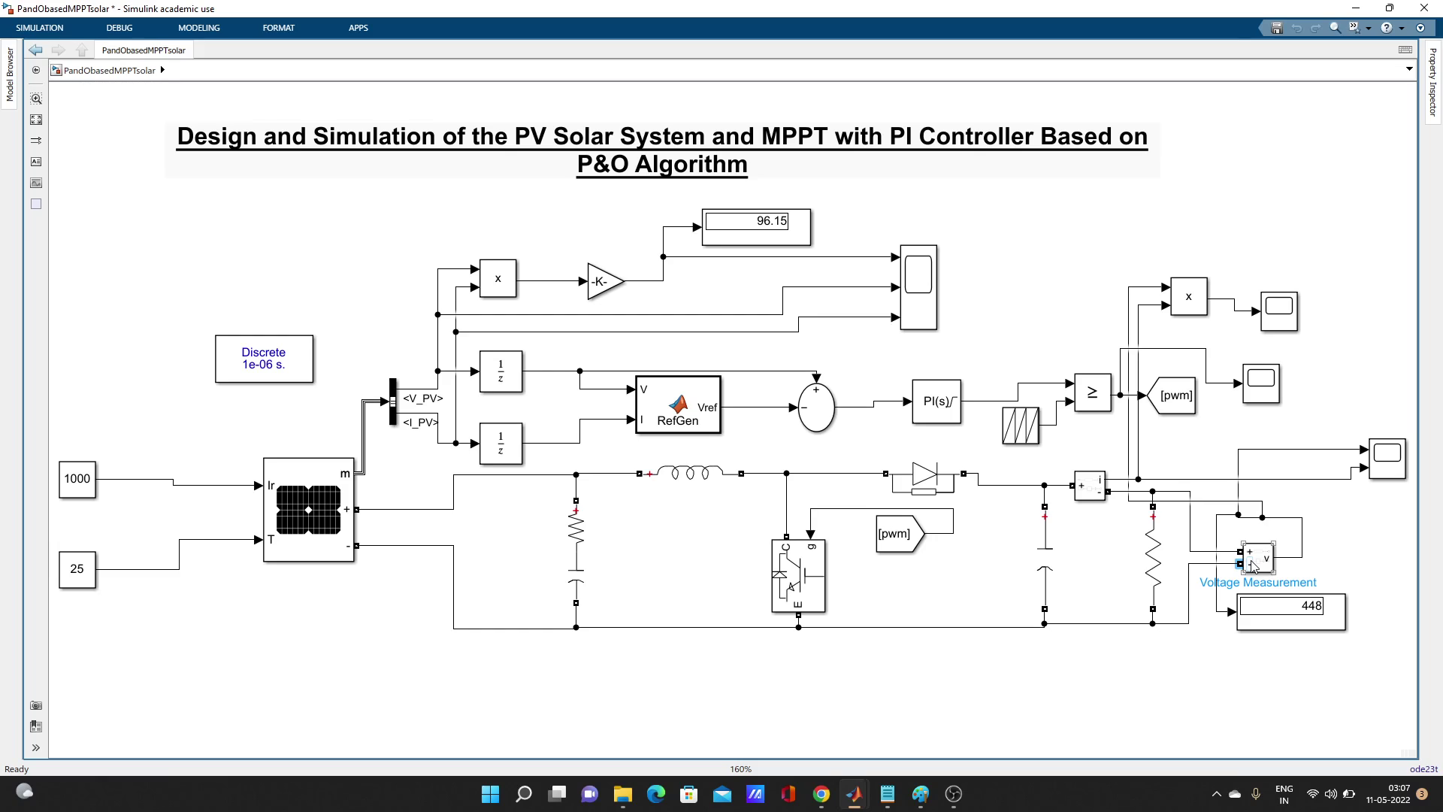
click(1382, 457)
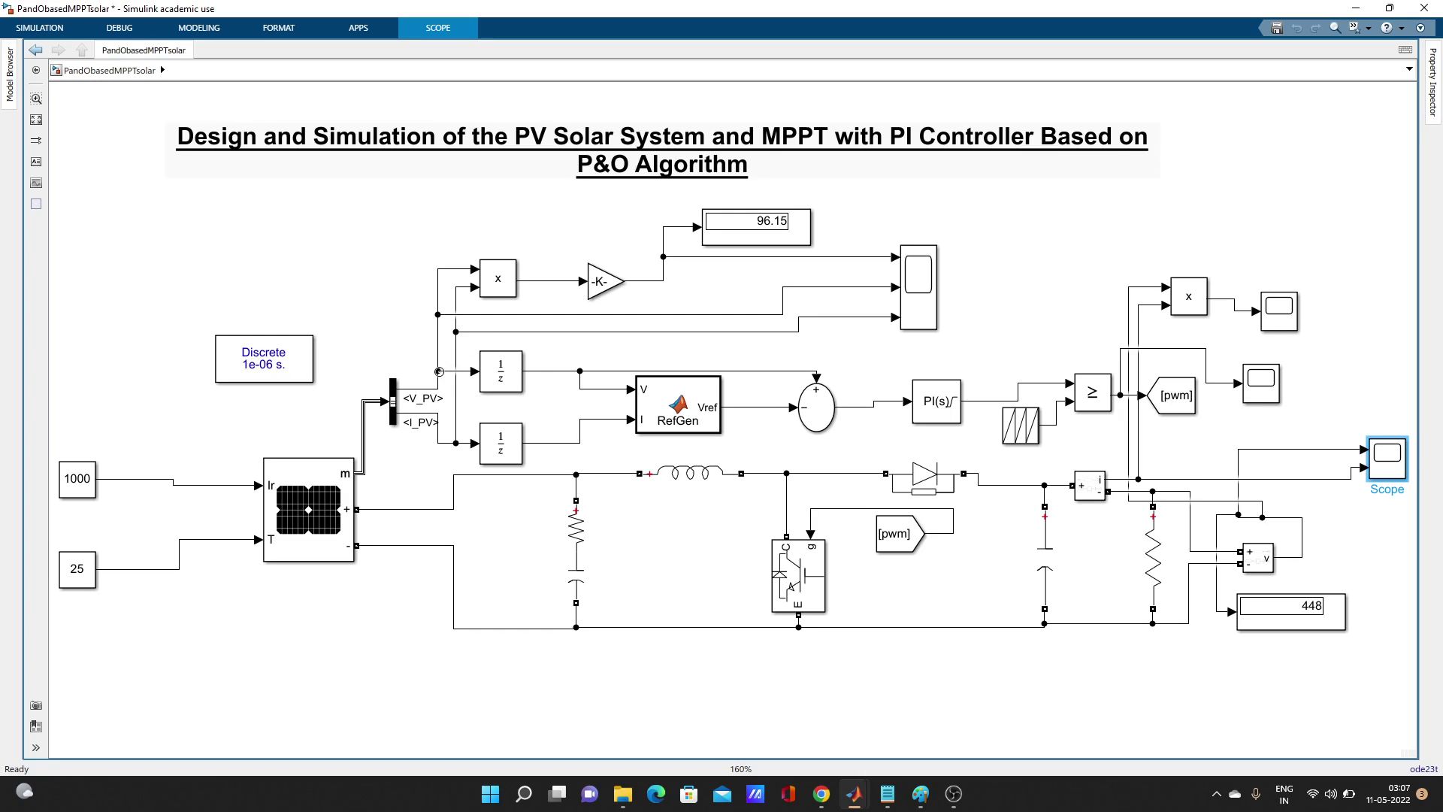
click(501, 380)
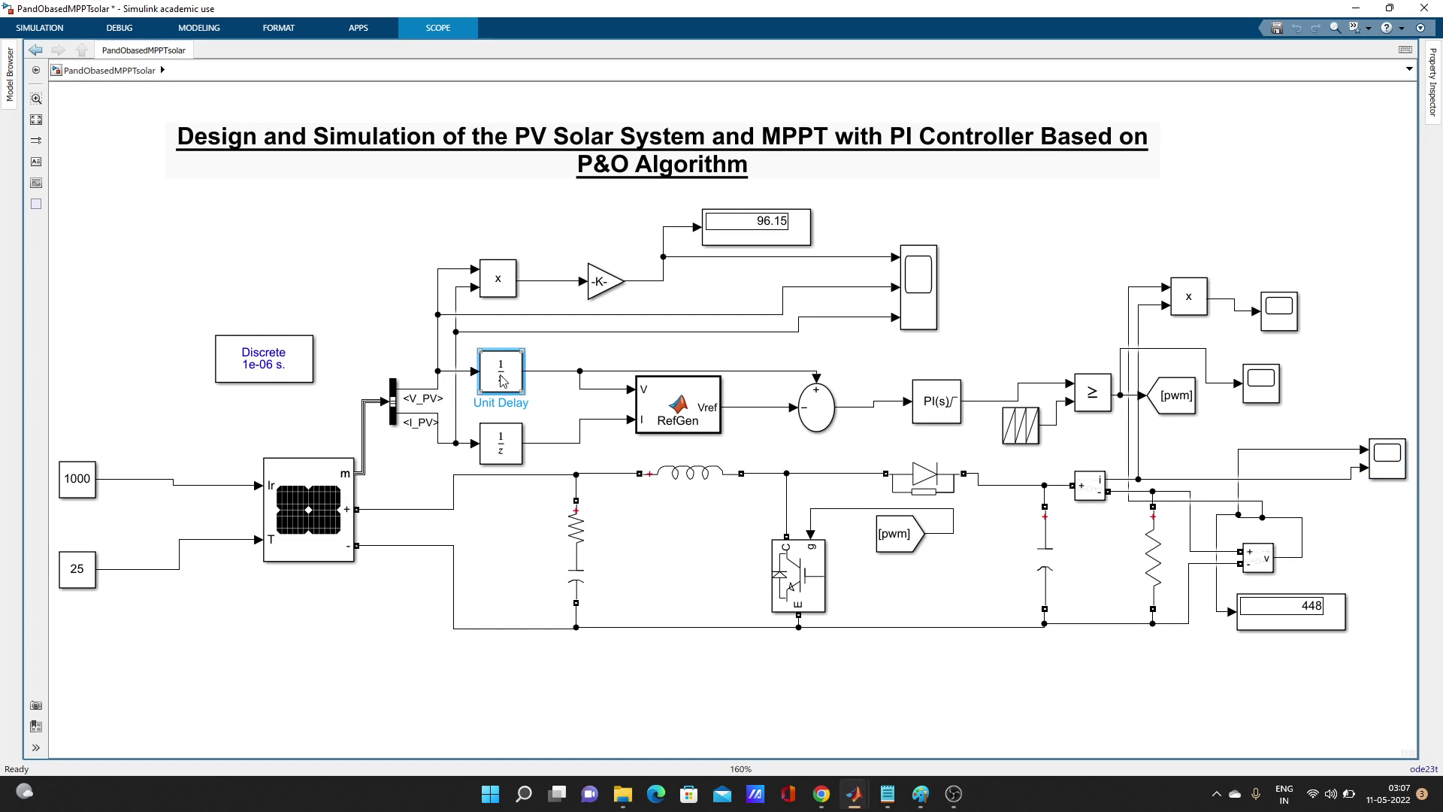
click(498, 438)
double_click(498, 439)
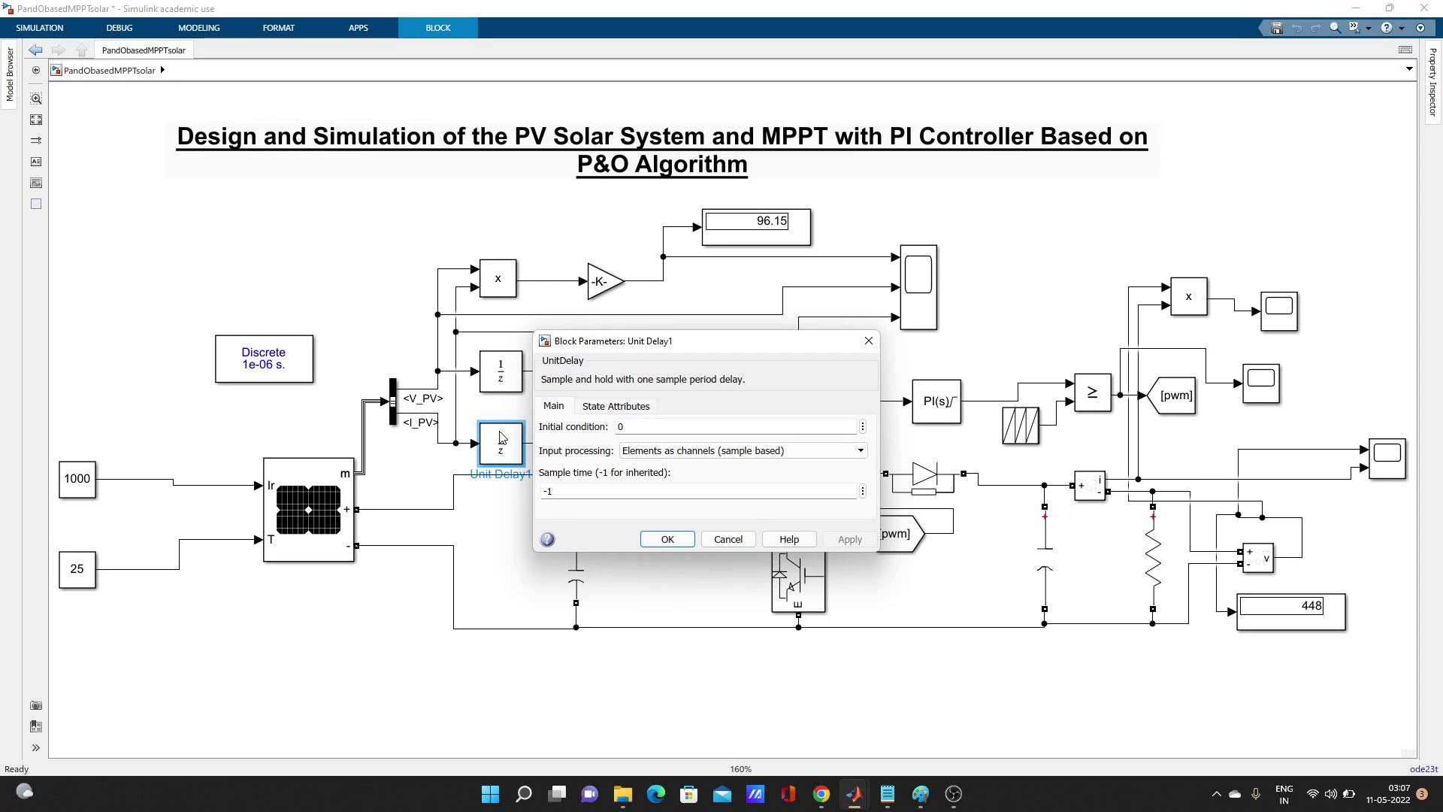
click(670, 543)
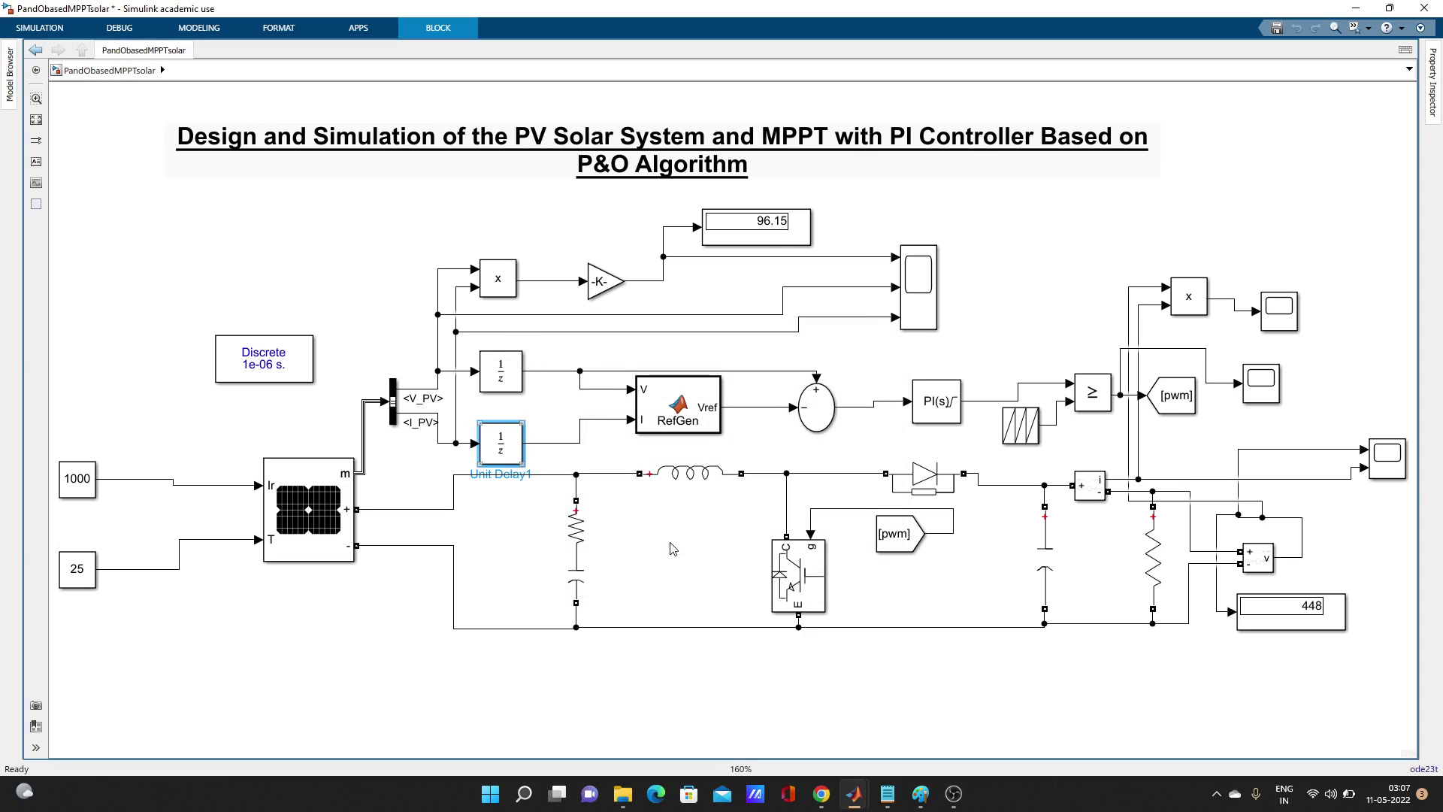
click(680, 403)
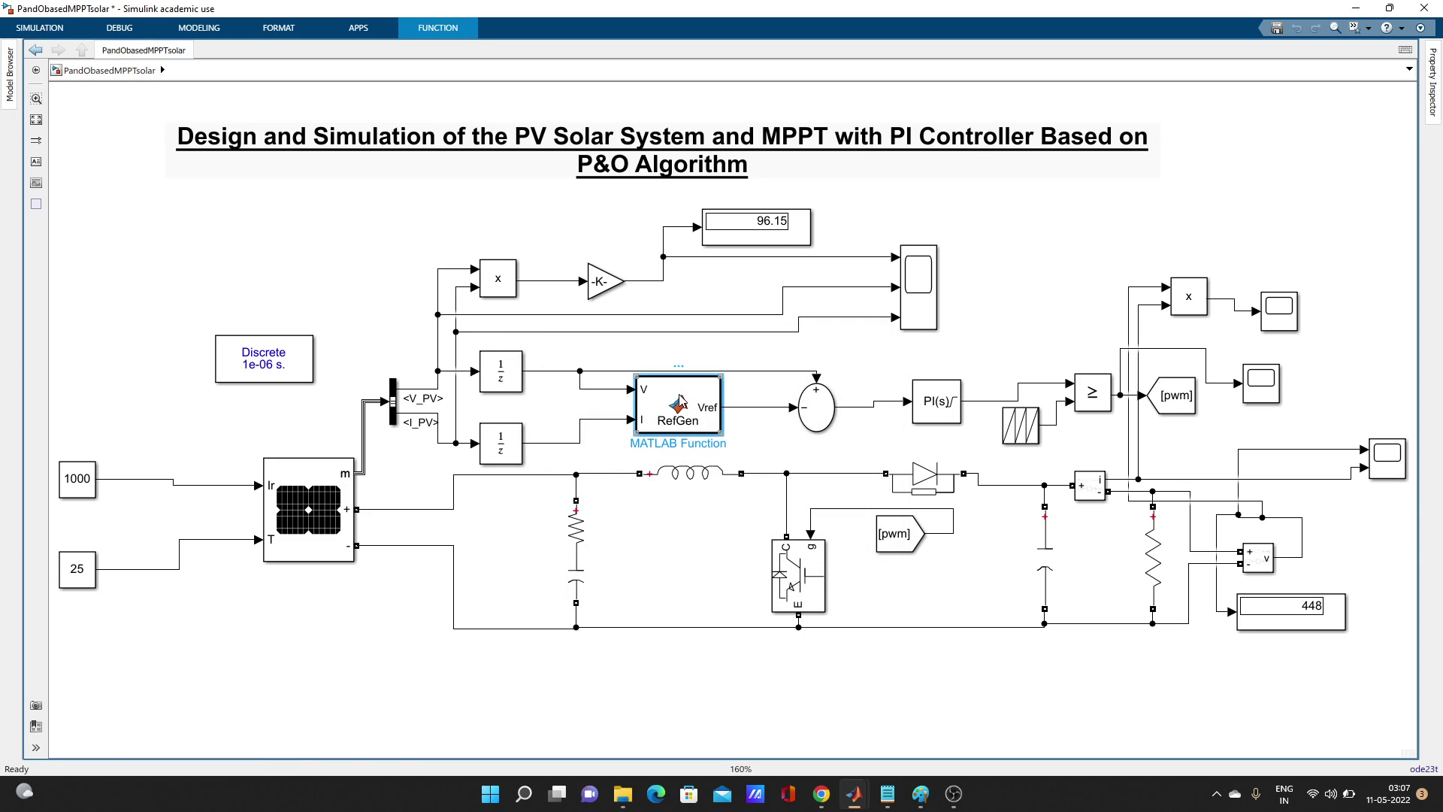
double_click(681, 403)
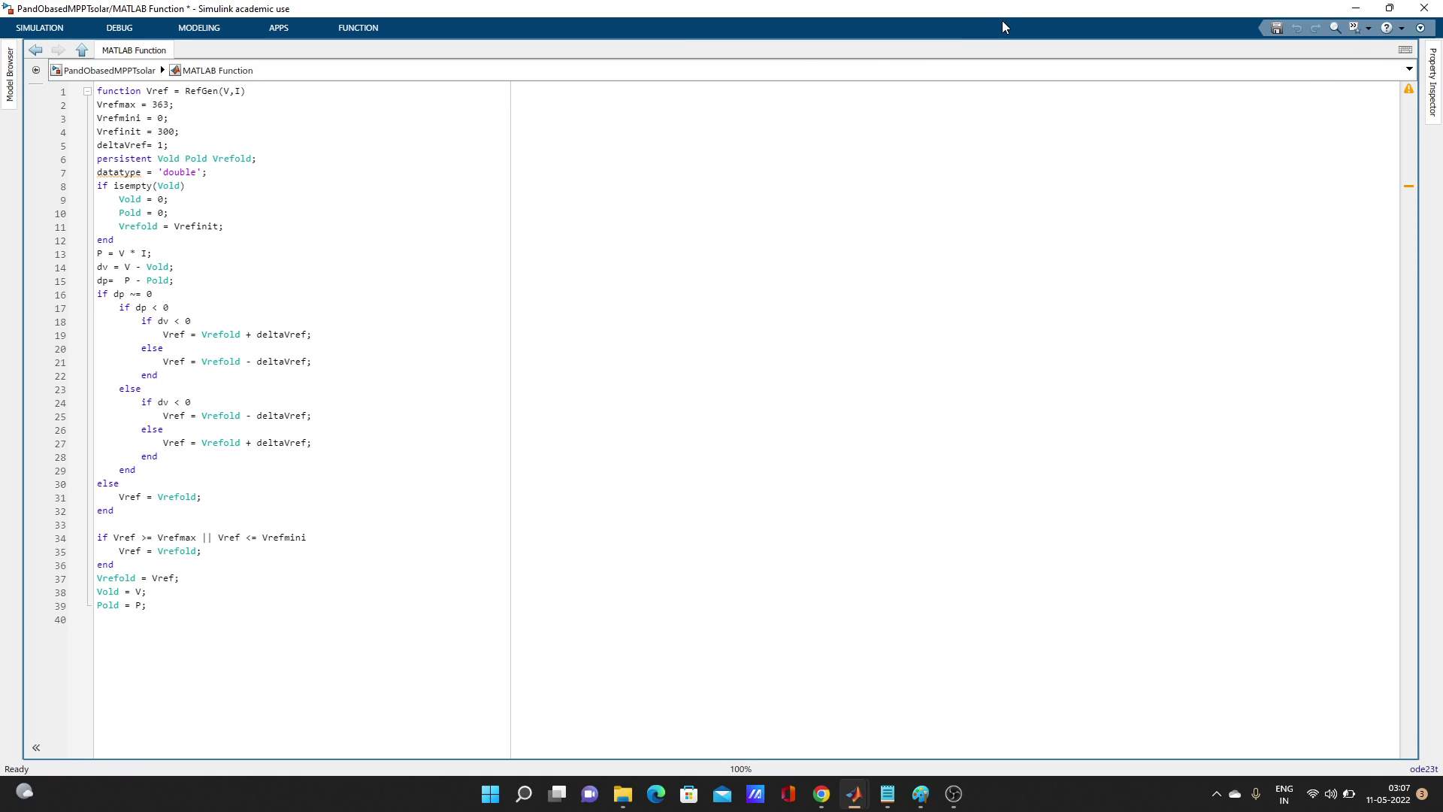
click(97, 70)
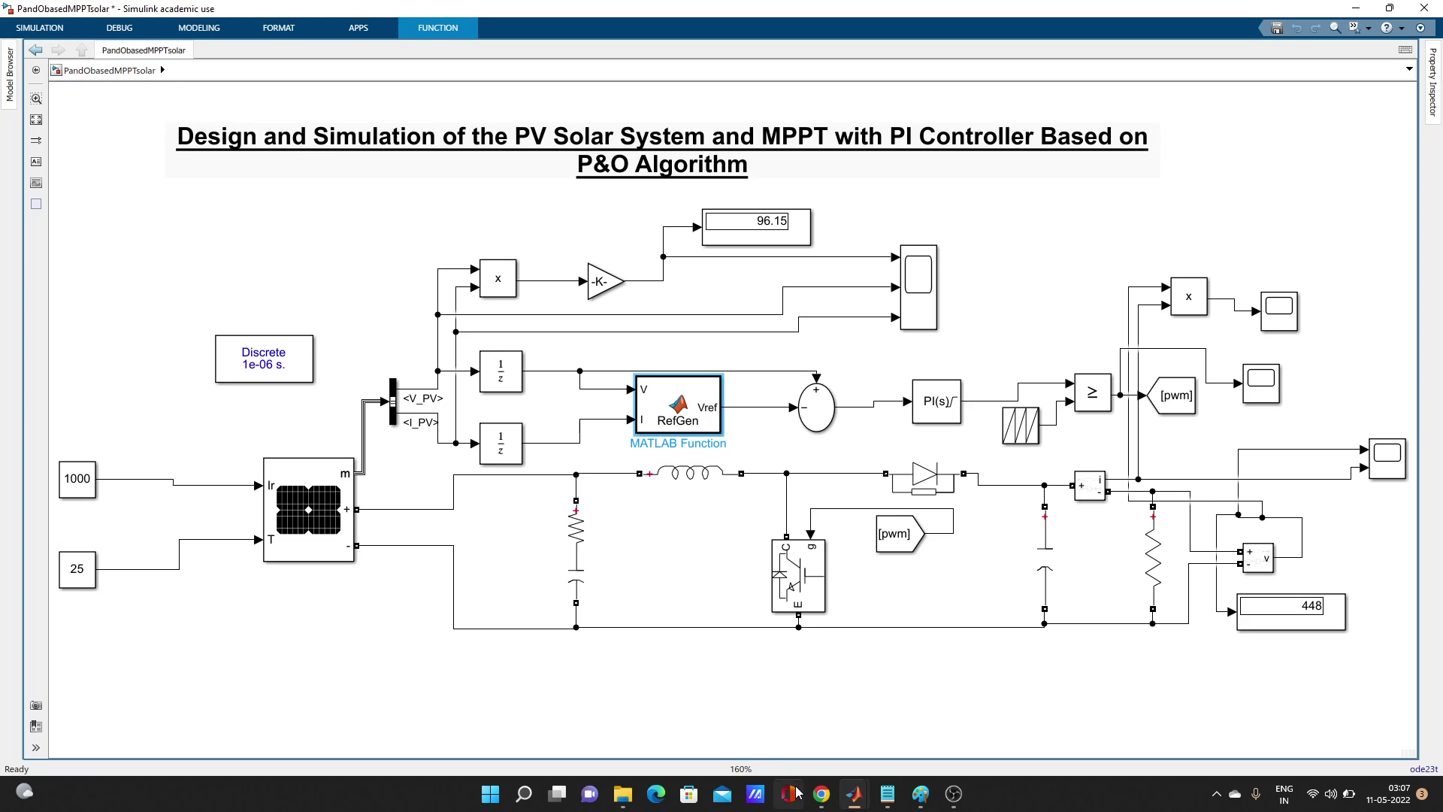
Bring up pando.txt in Notepad showing the RefGen P&O function and reposition its window
mouse_move(891, 801)
mouse_move(883, 745)
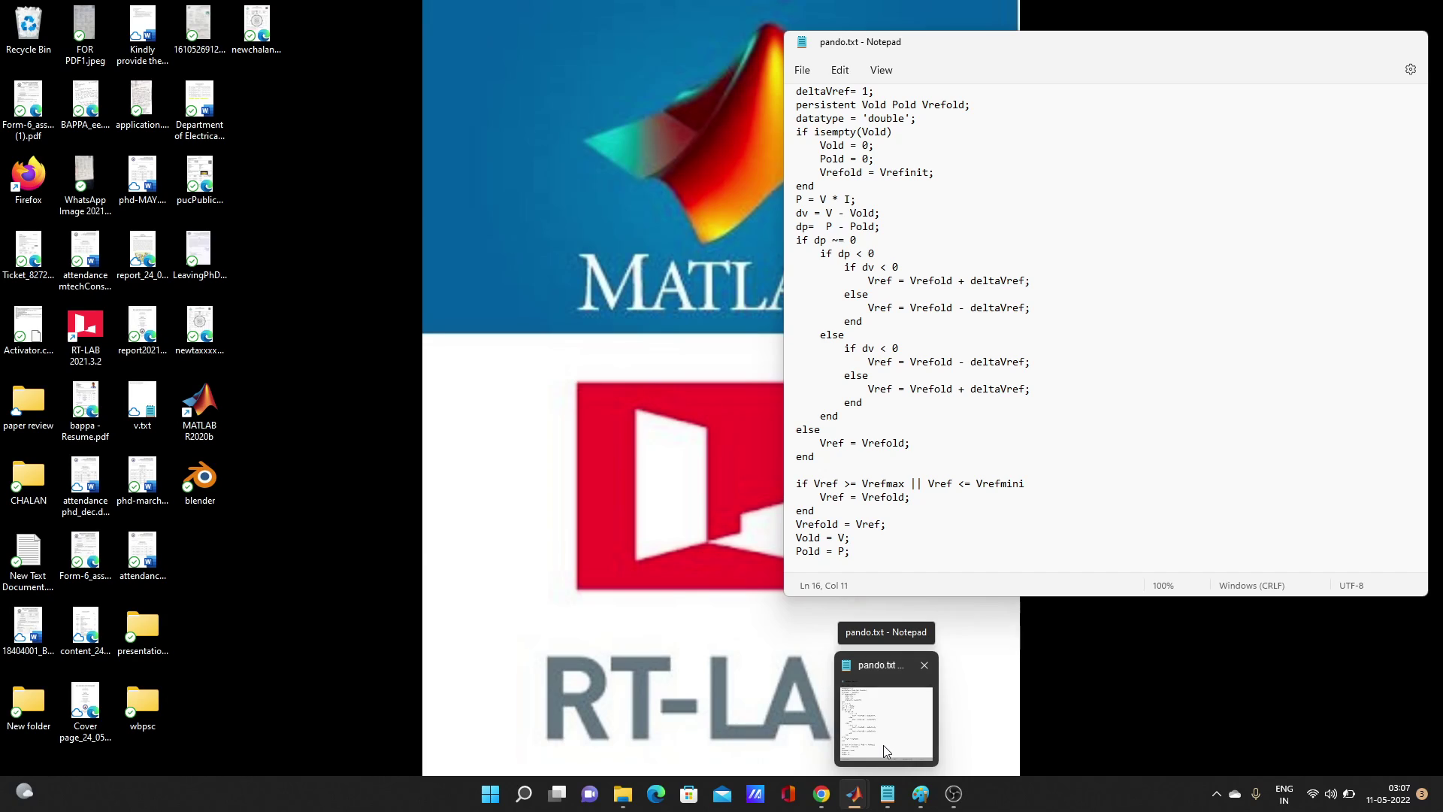
click(882, 746)
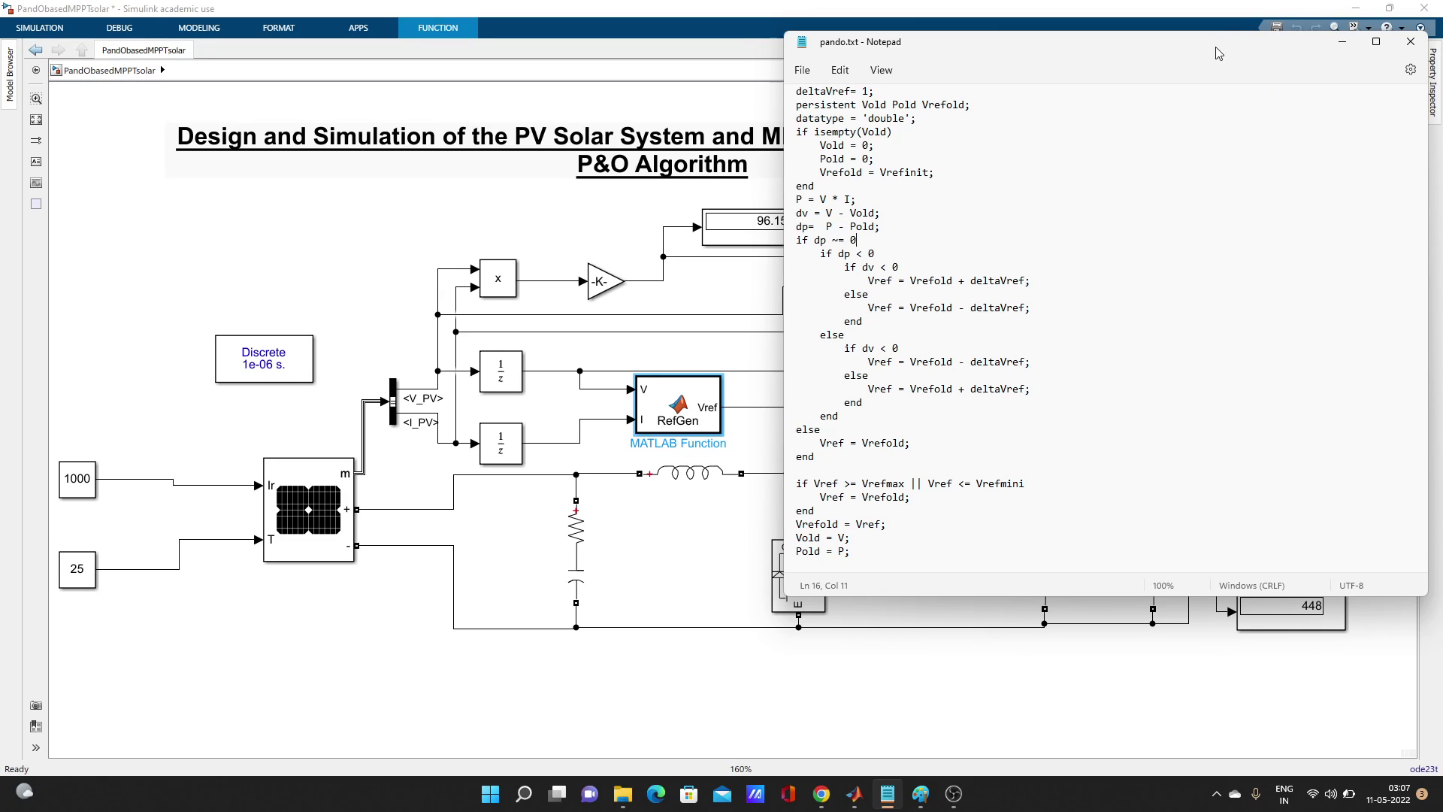
drag(1218, 53, 1112, 71)
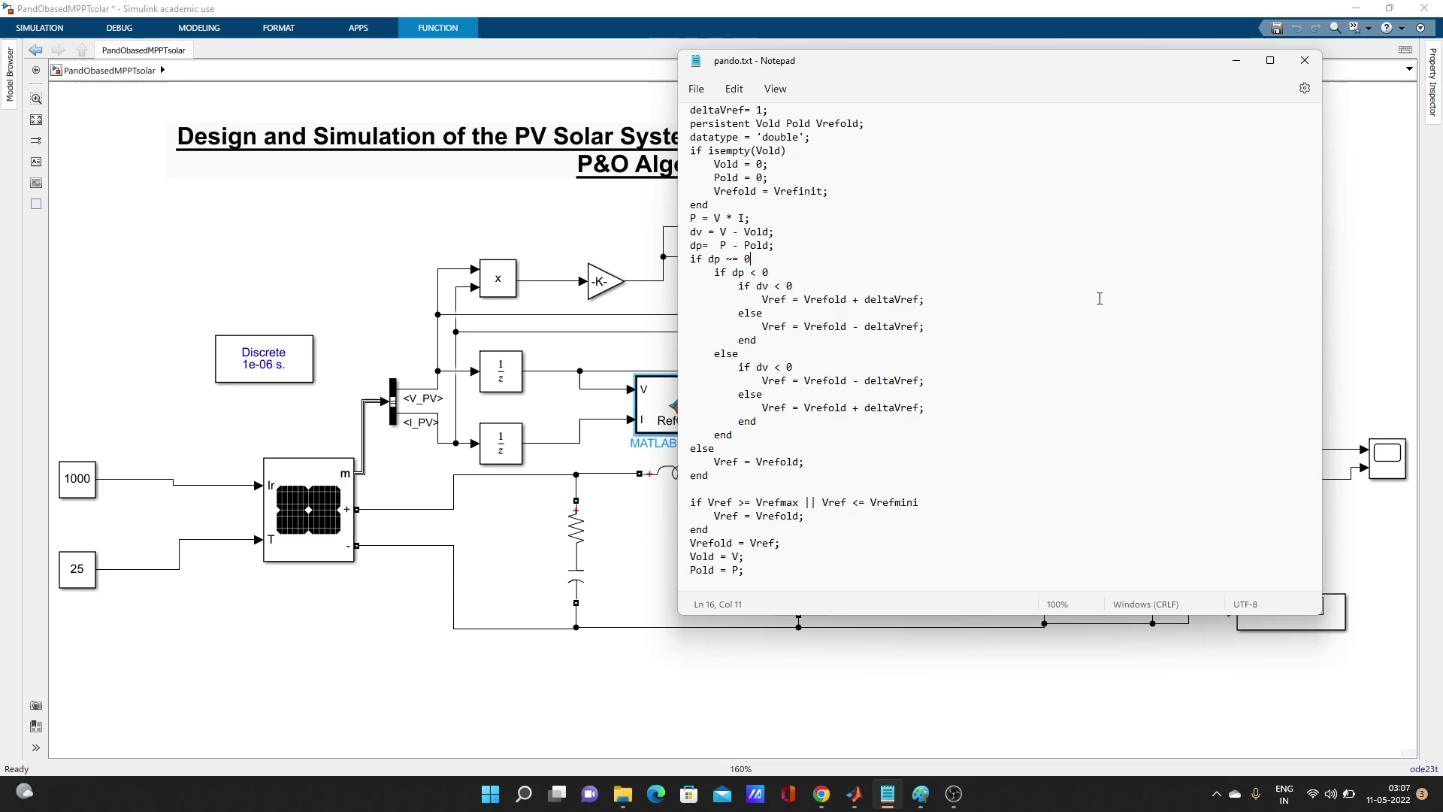
click(1270, 62)
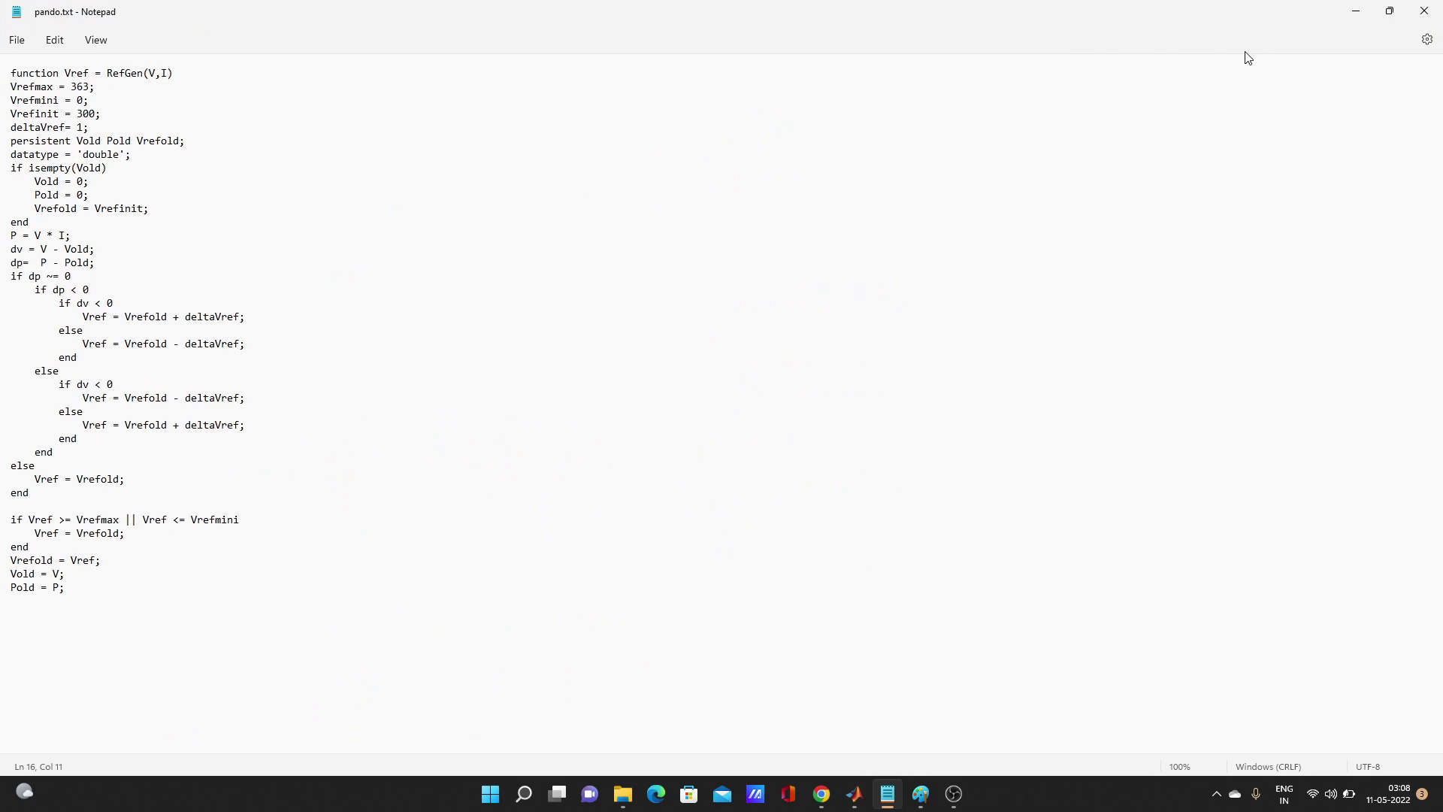
click(1390, 12)
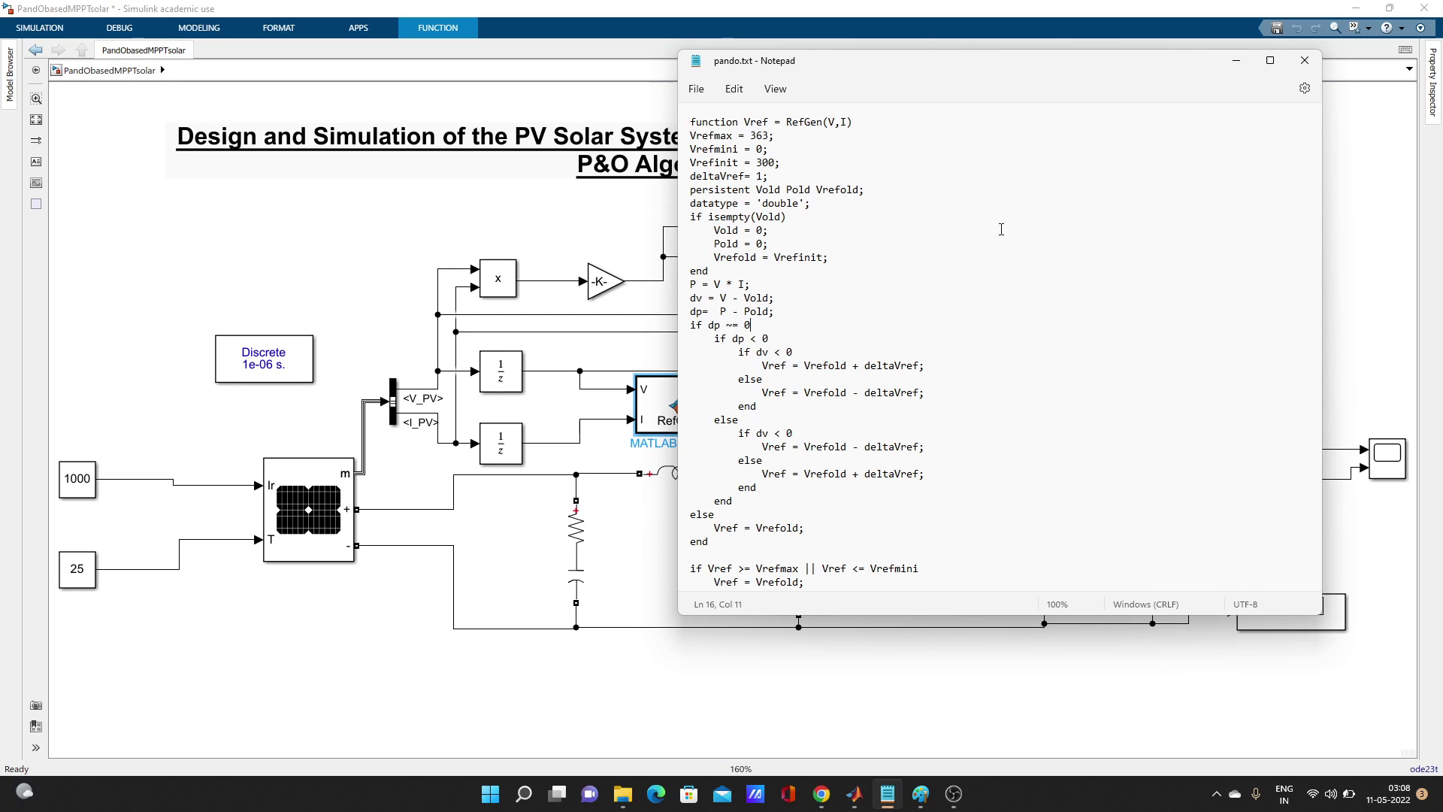
Review the pv4.jpg design sheet, minimize the pando.txt code, then minimize the sheet to show the model
mouse_move(921, 800)
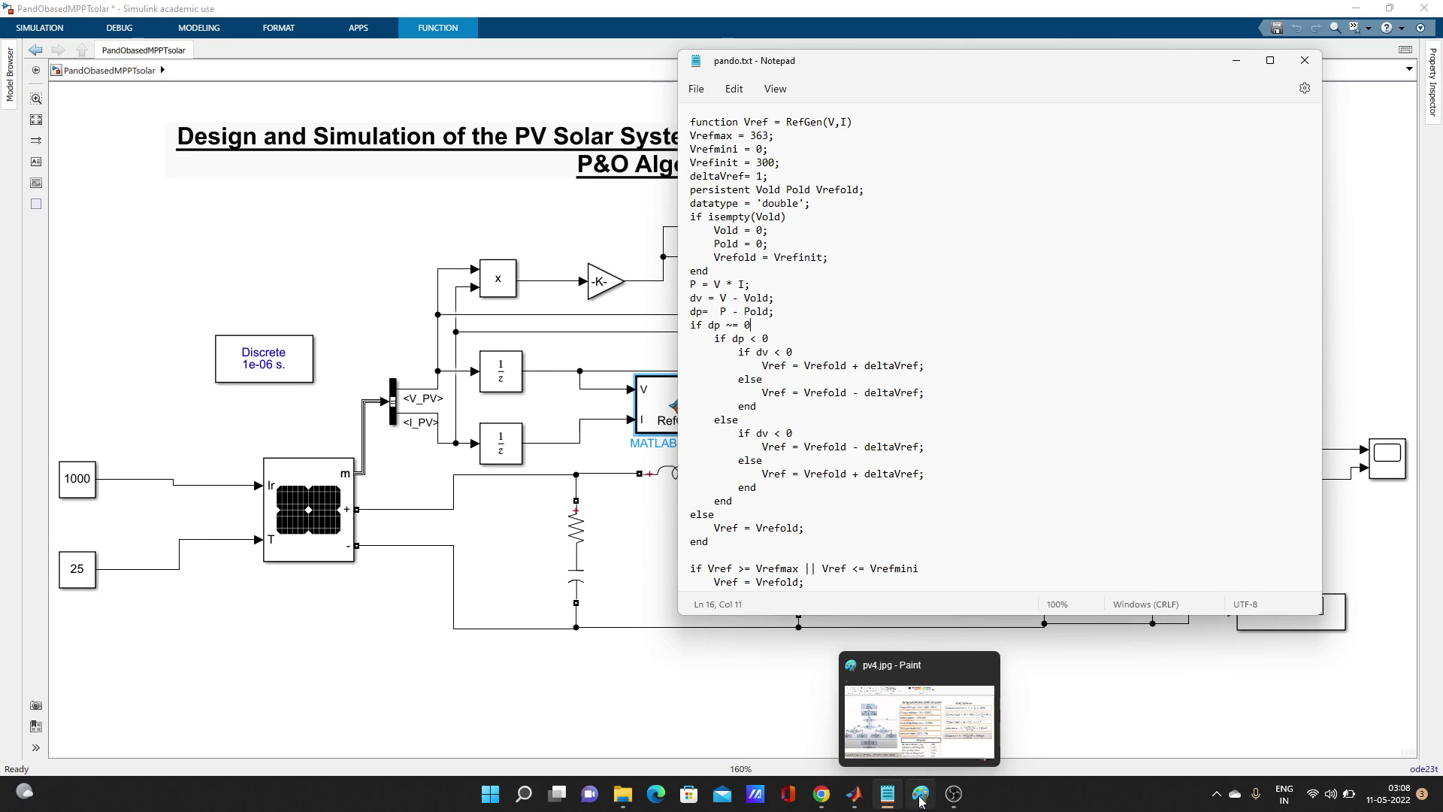
click(914, 724)
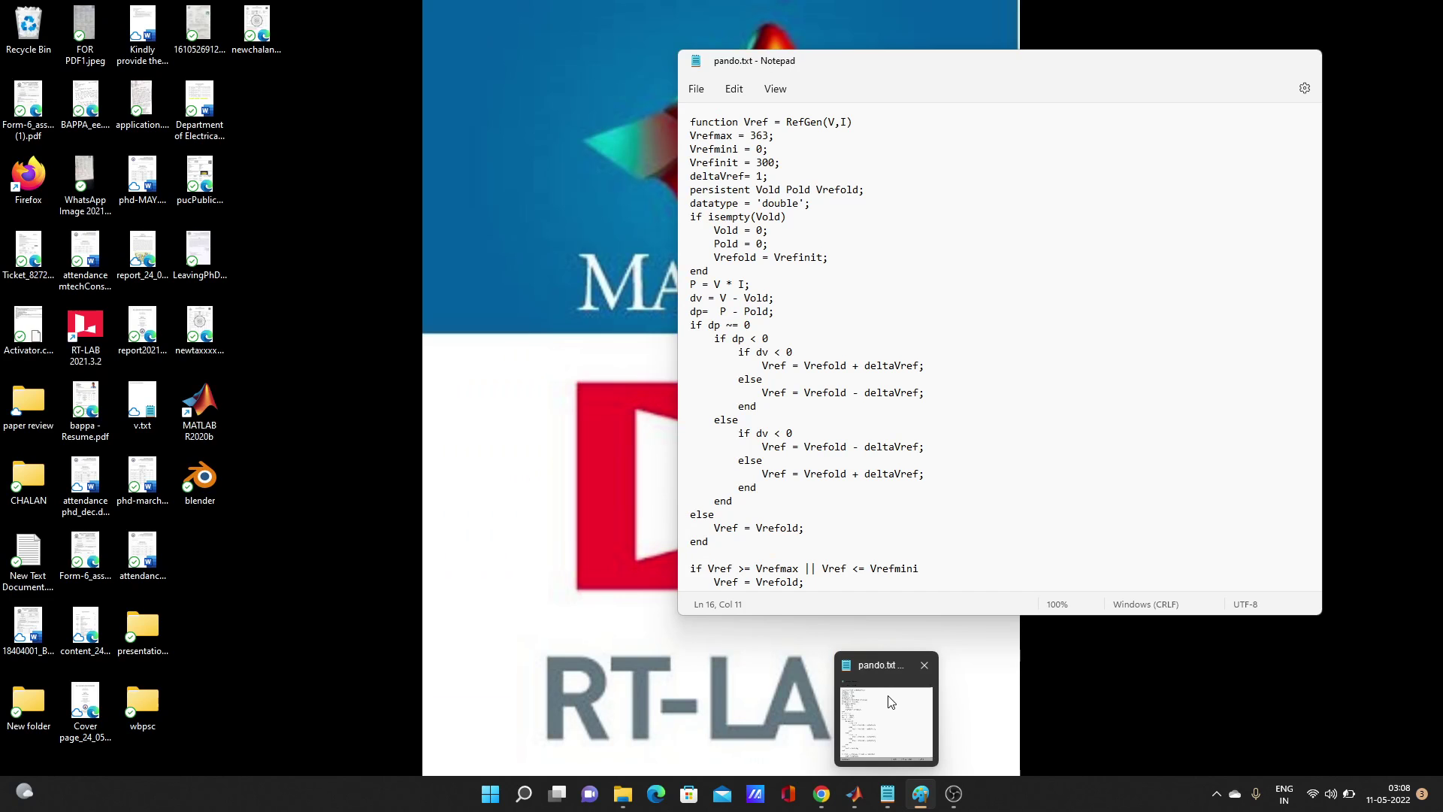
click(895, 702)
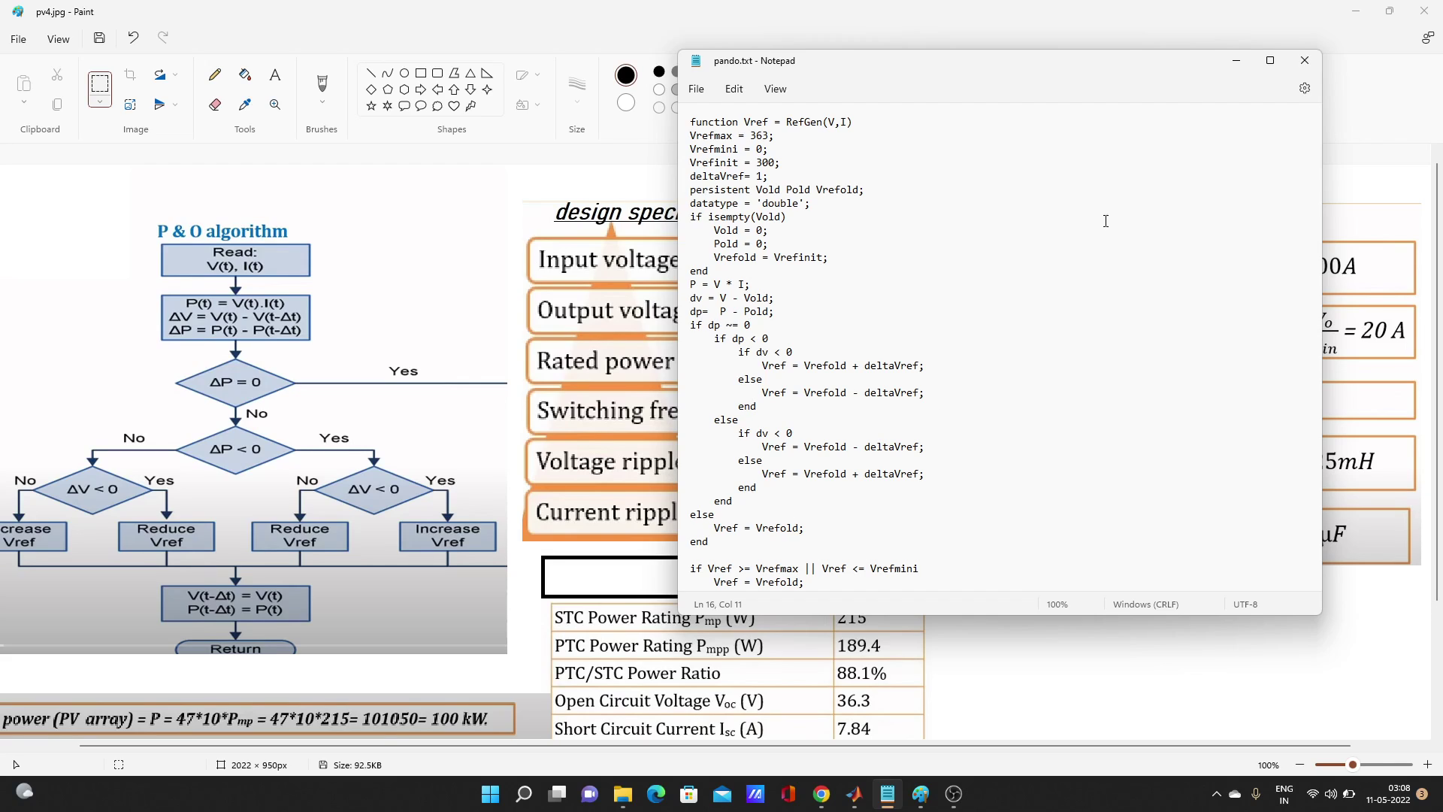
click(1236, 62)
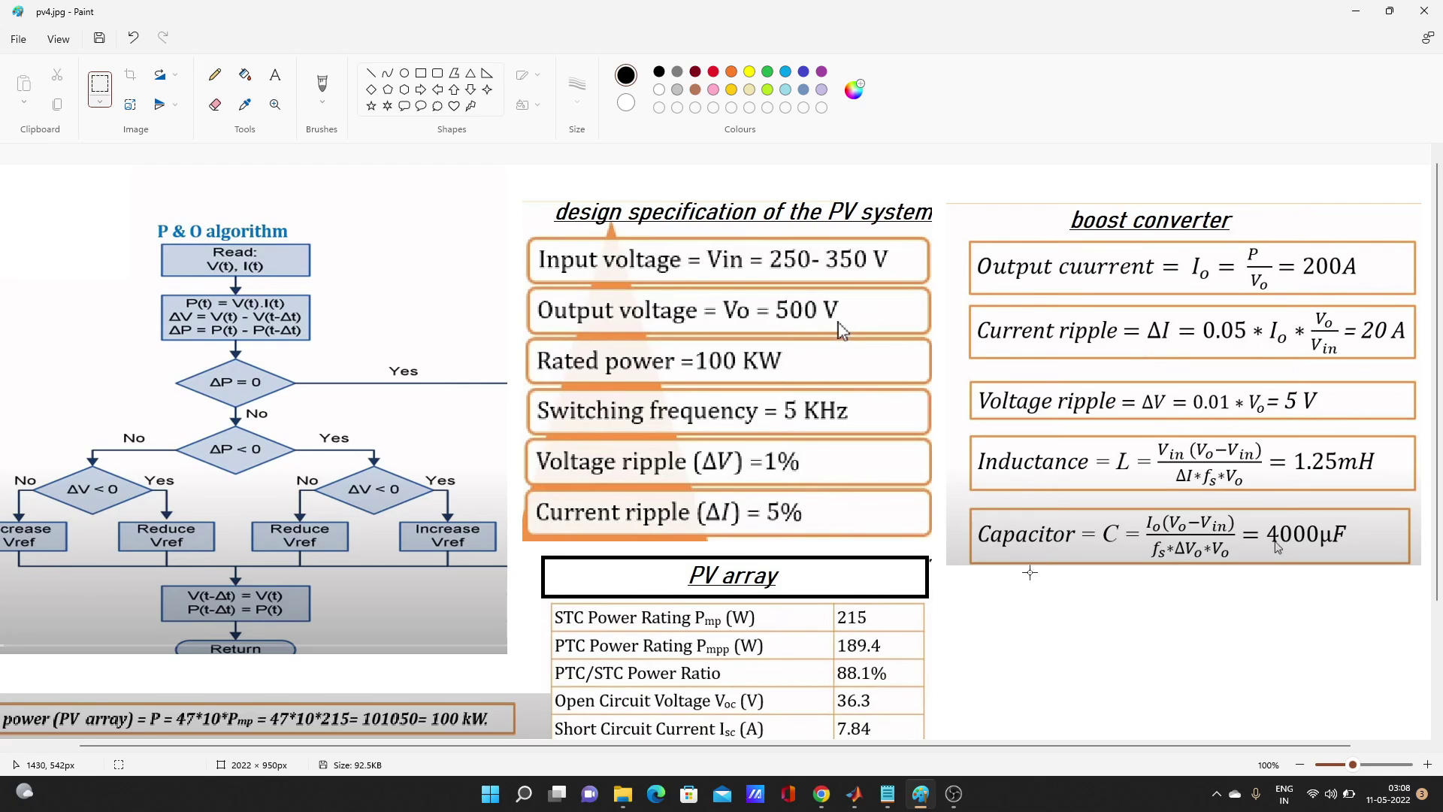
click(1355, 11)
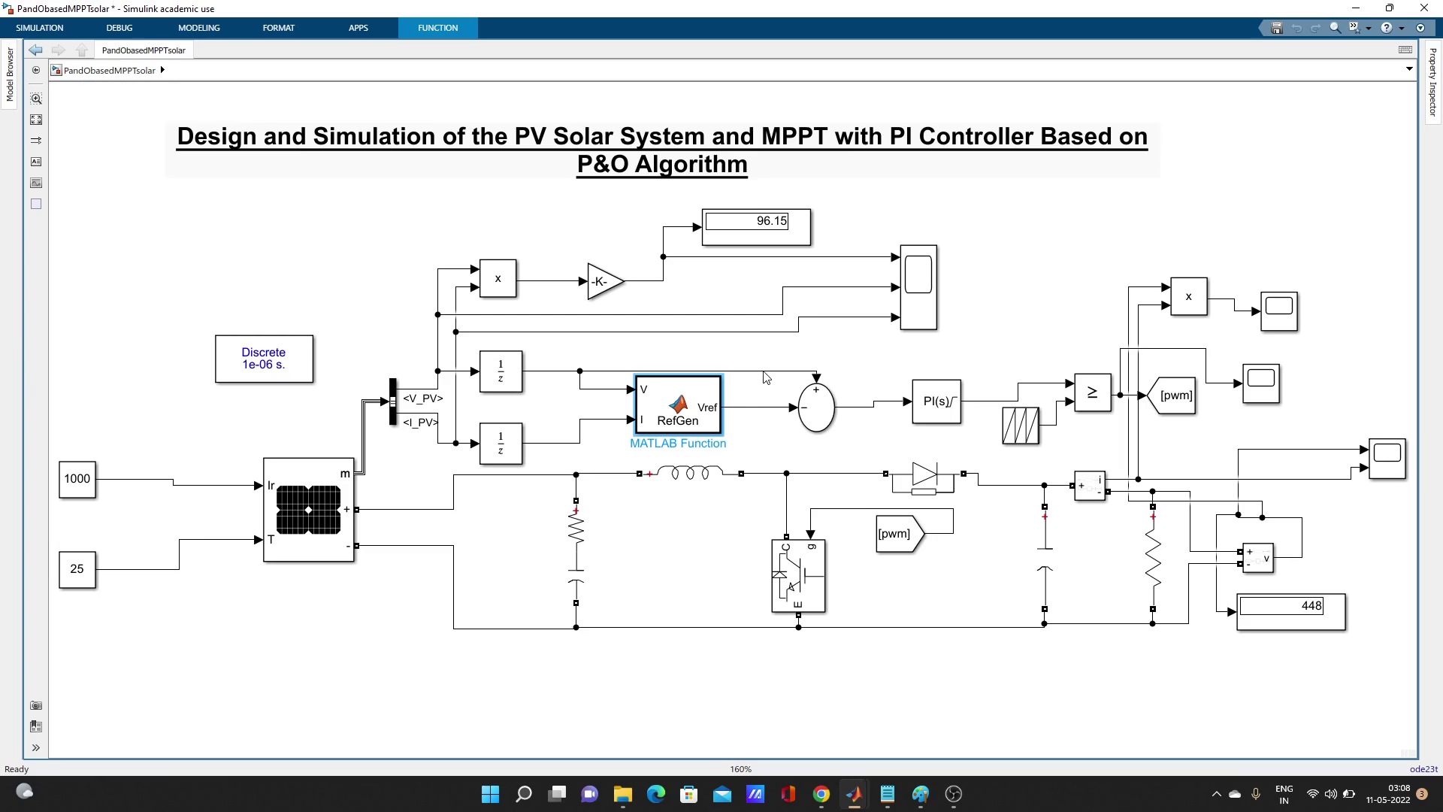
click(808, 400)
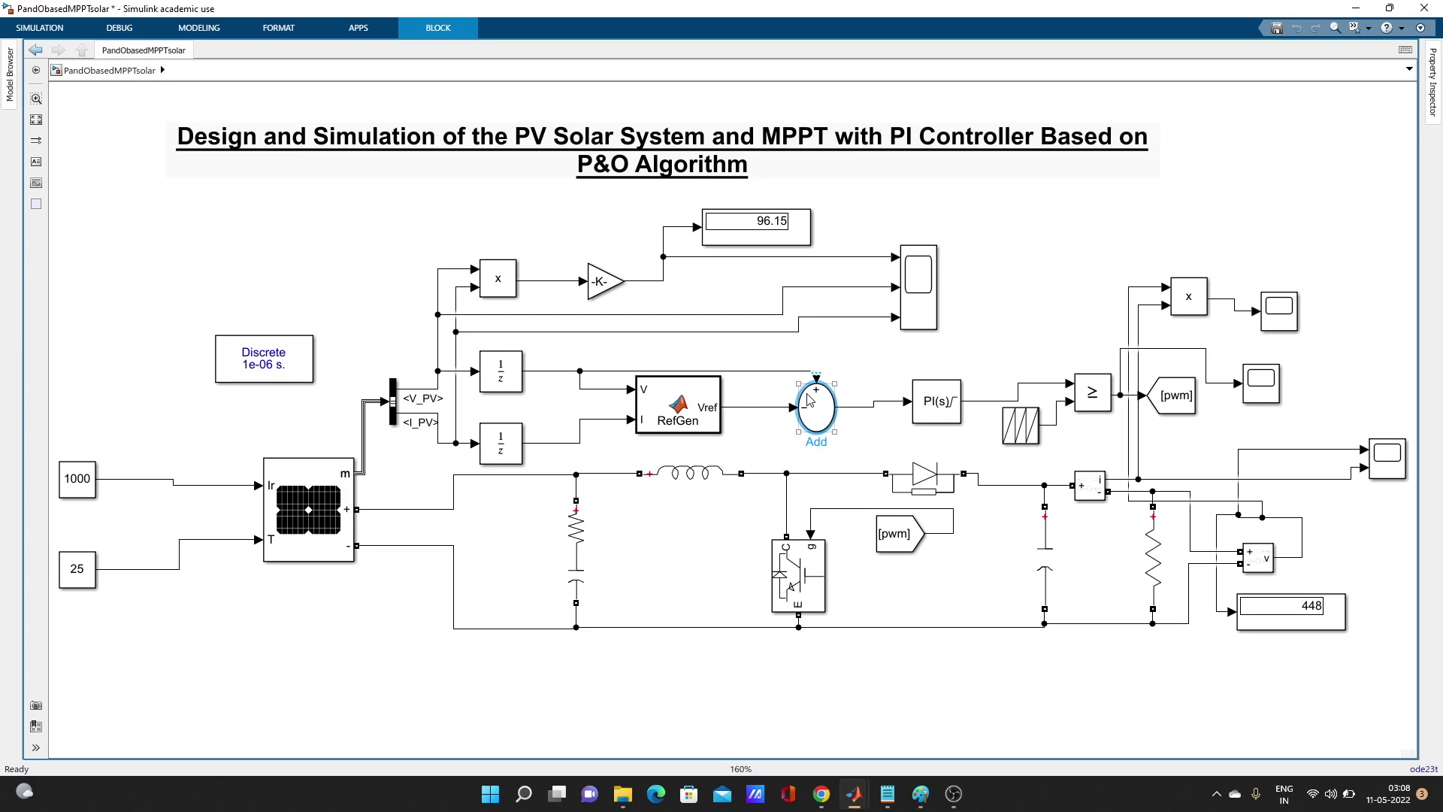
double_click(195, 273)
text(add)
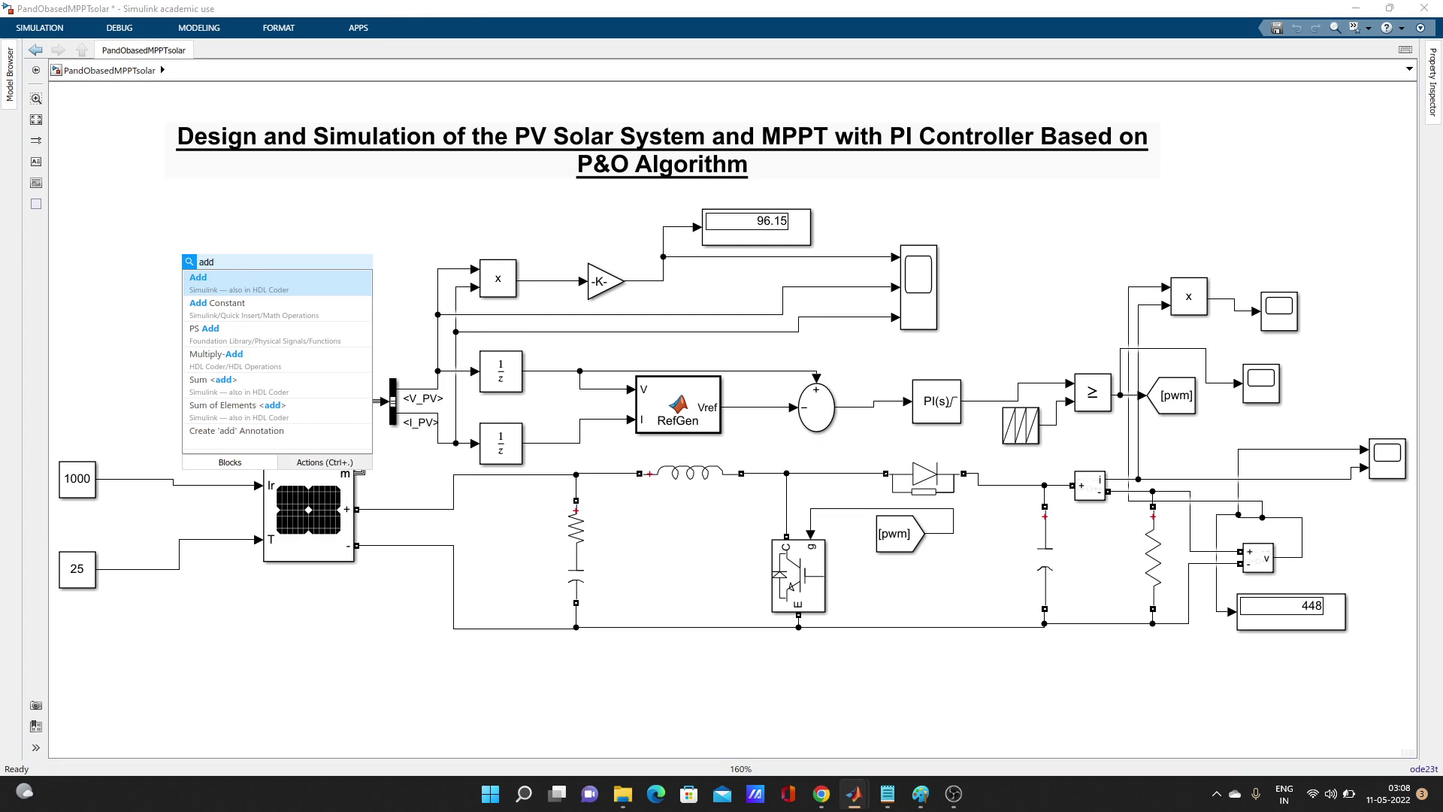
click(228, 277)
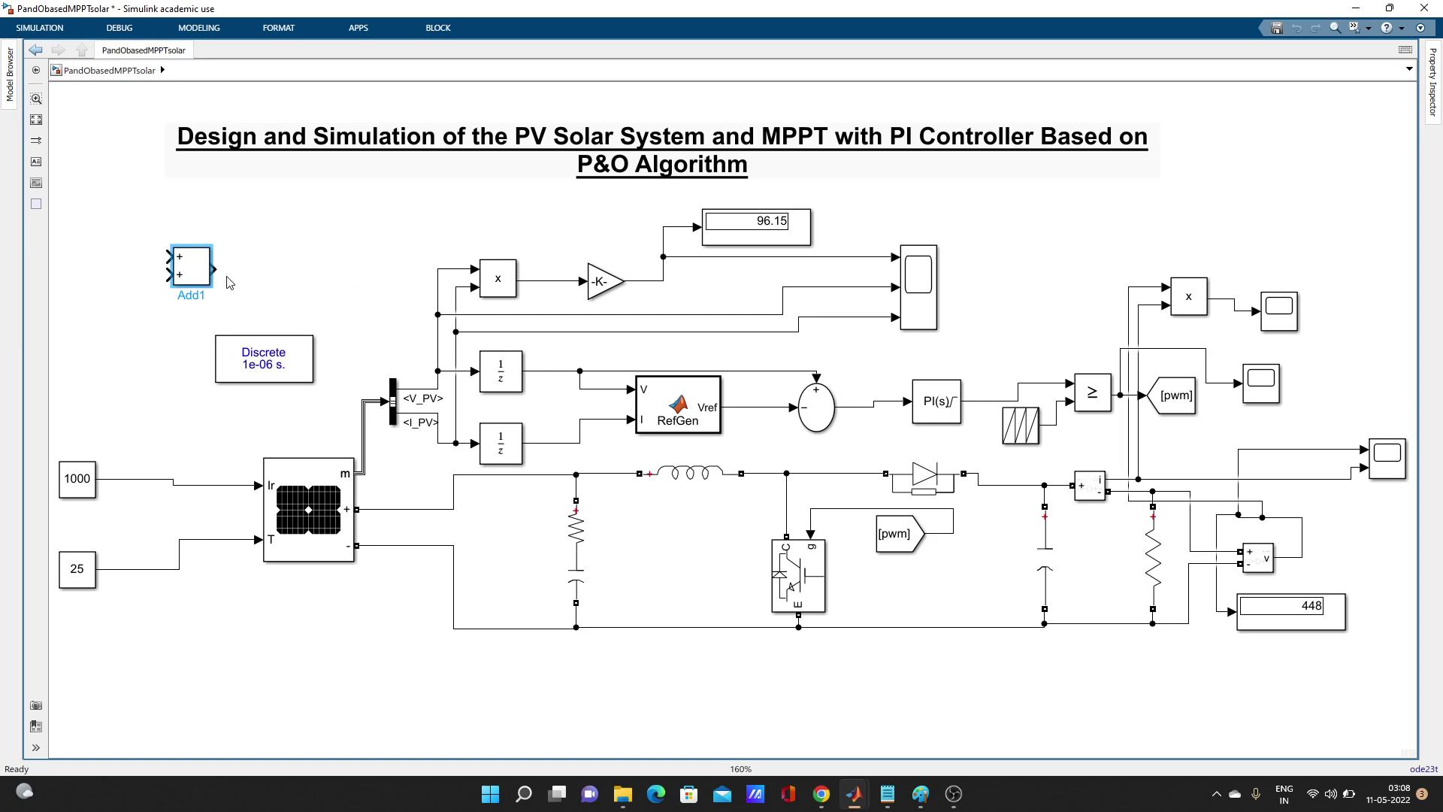
double_click(187, 273)
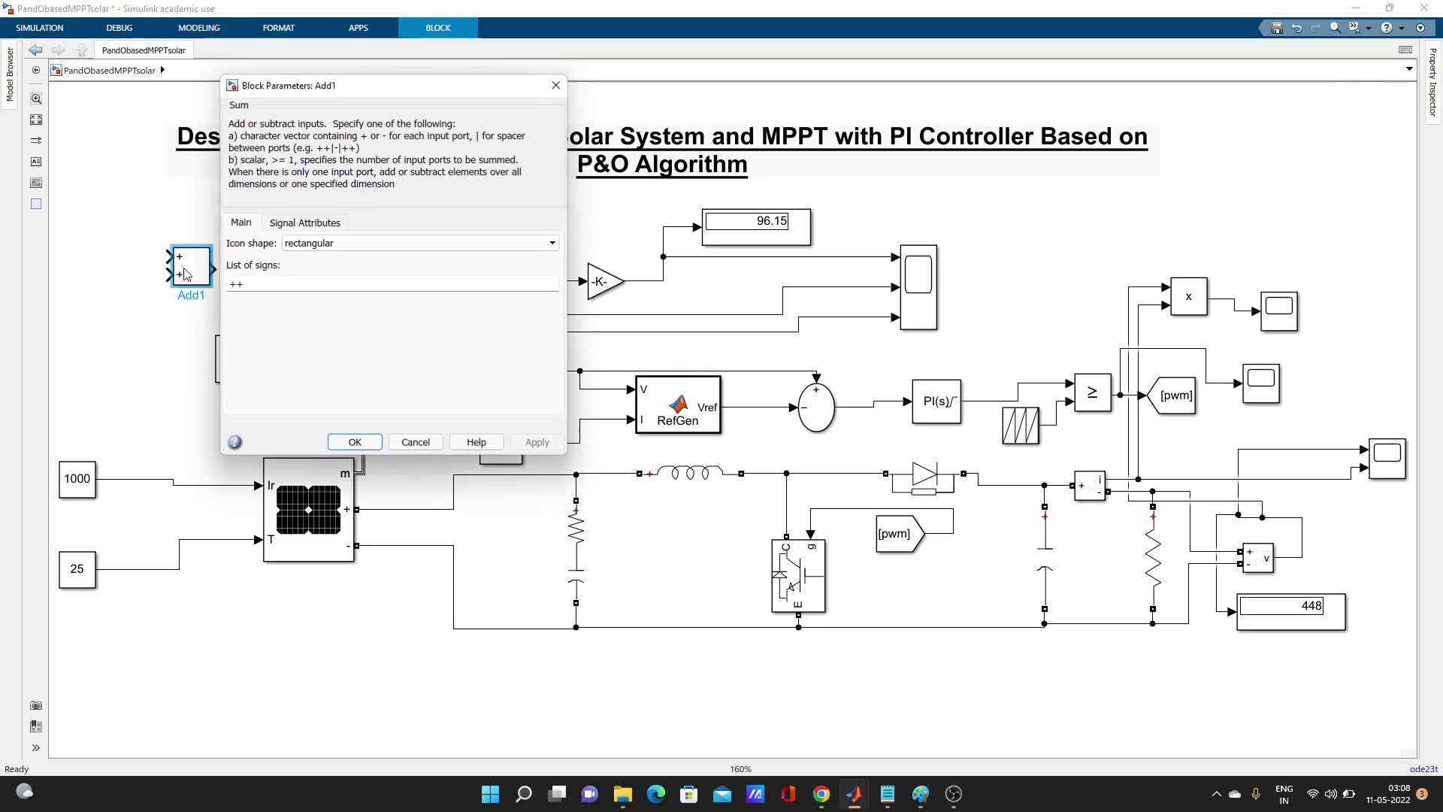
click(345, 243)
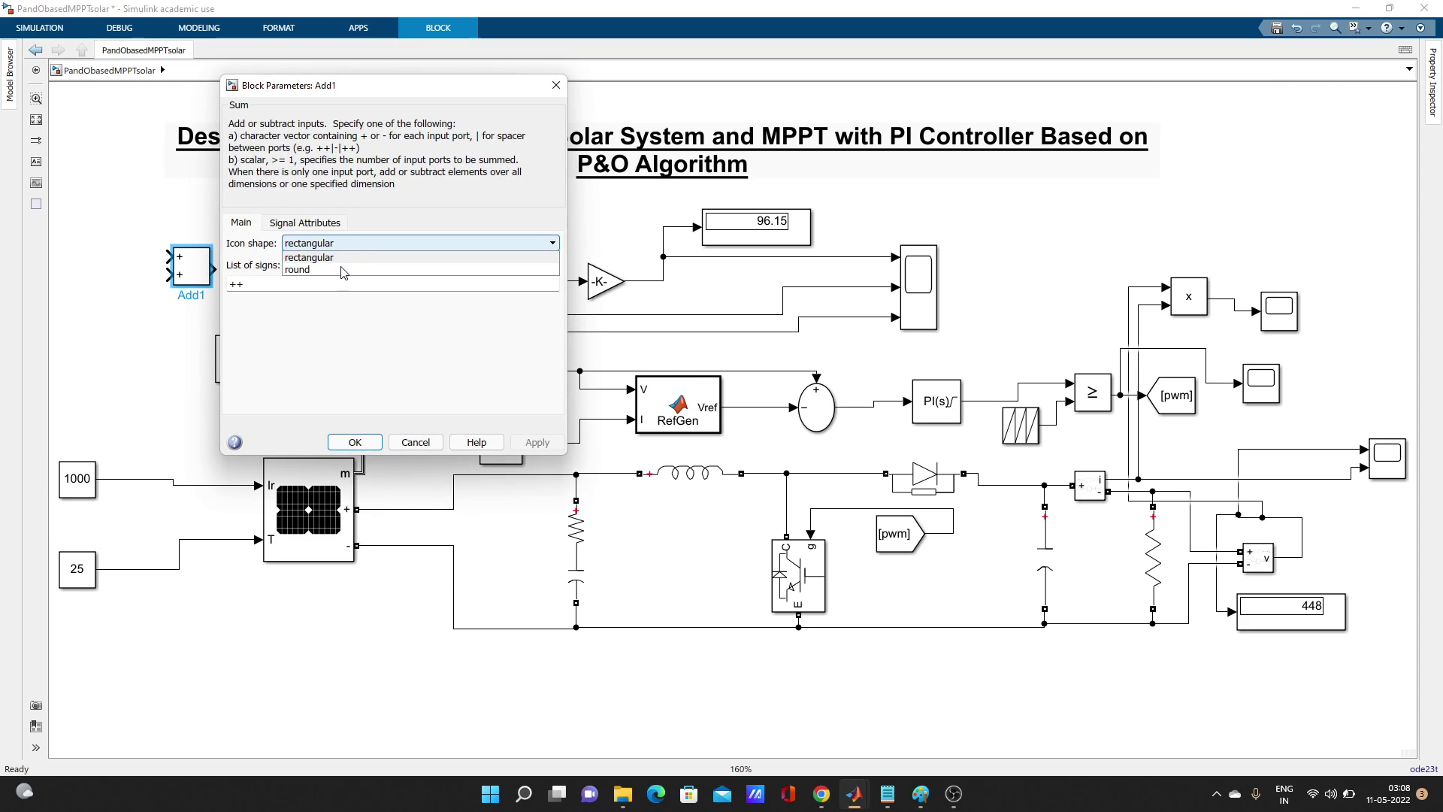
click(344, 269)
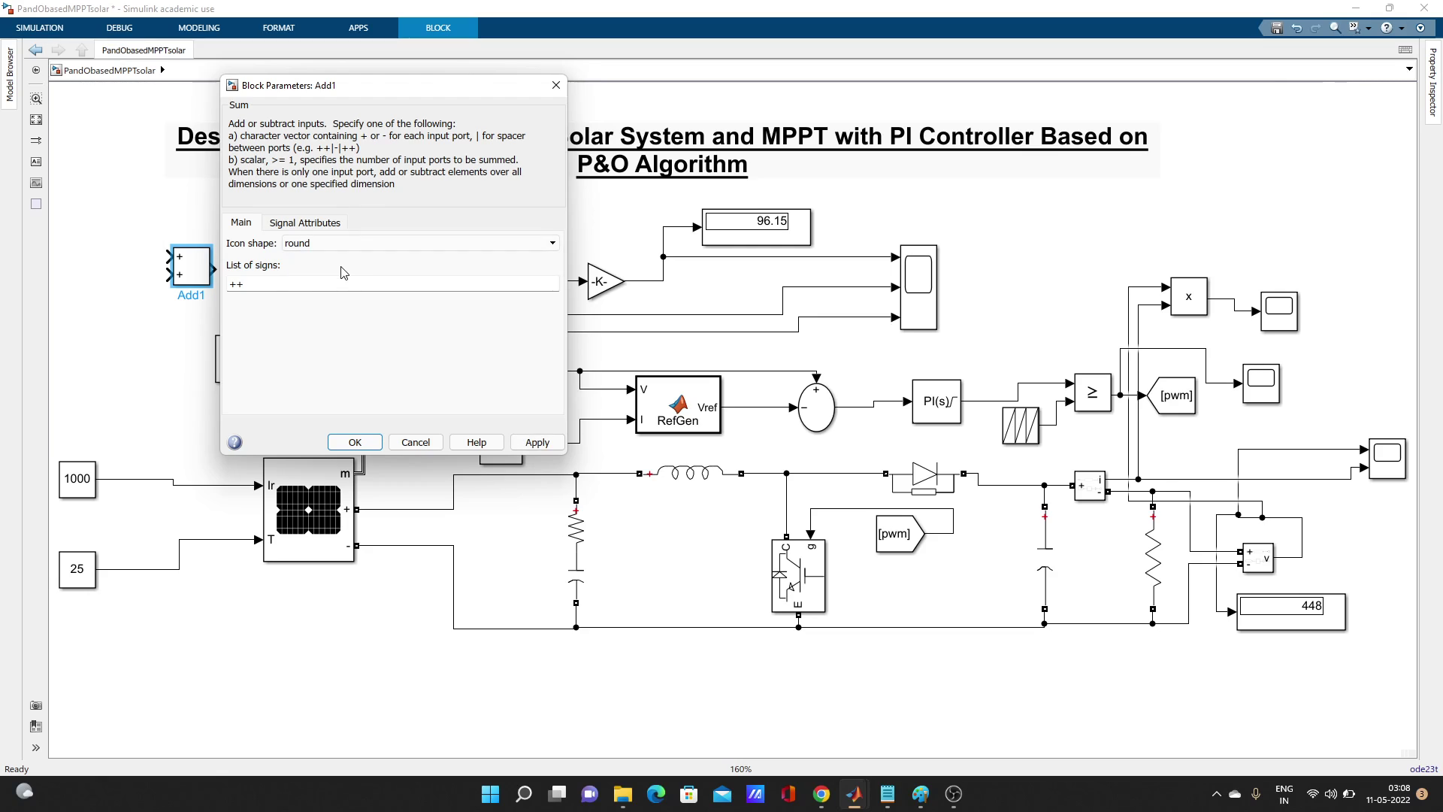
click(530, 444)
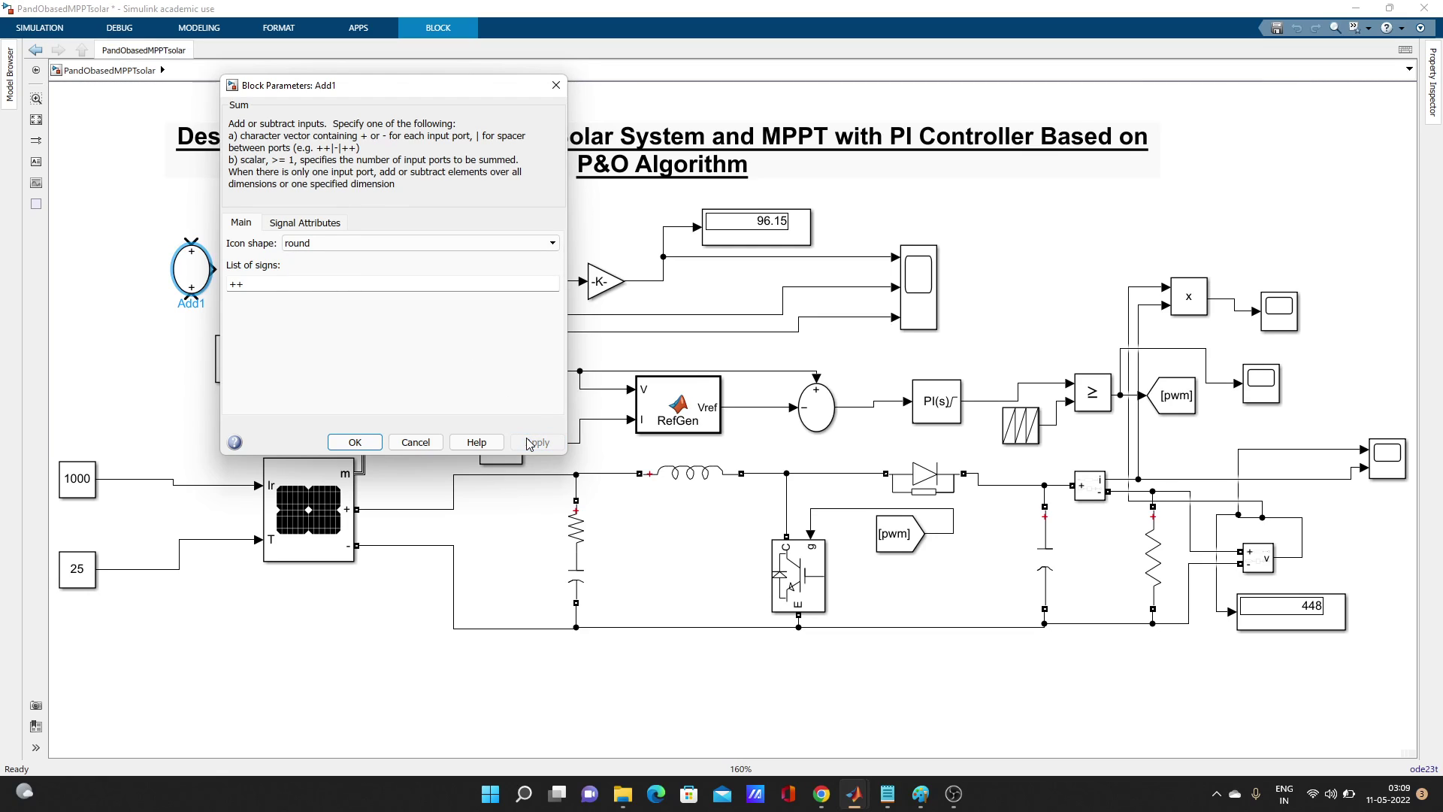
double_click(279, 279)
click(279, 279)
key(Return)
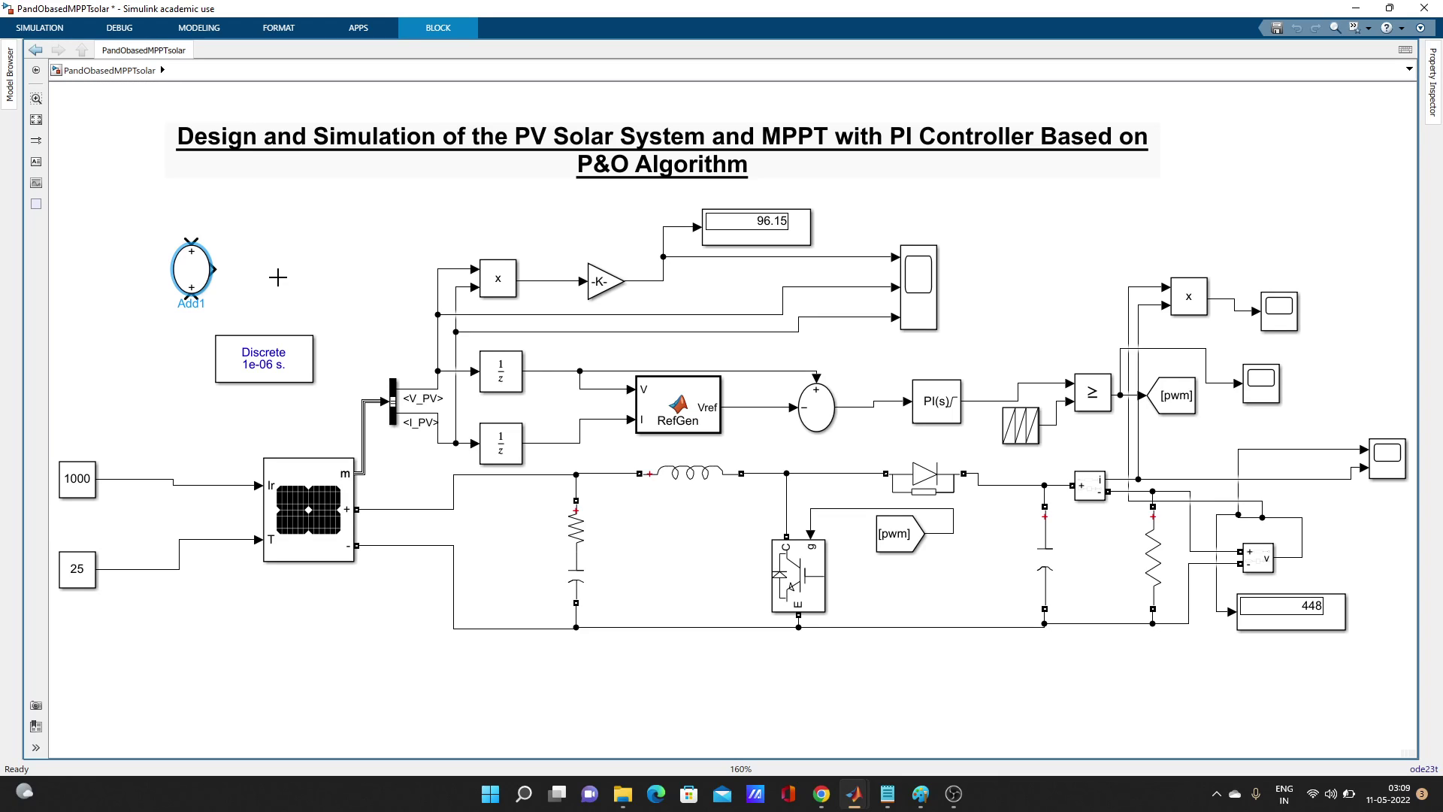
click(200, 274)
double_click(200, 274)
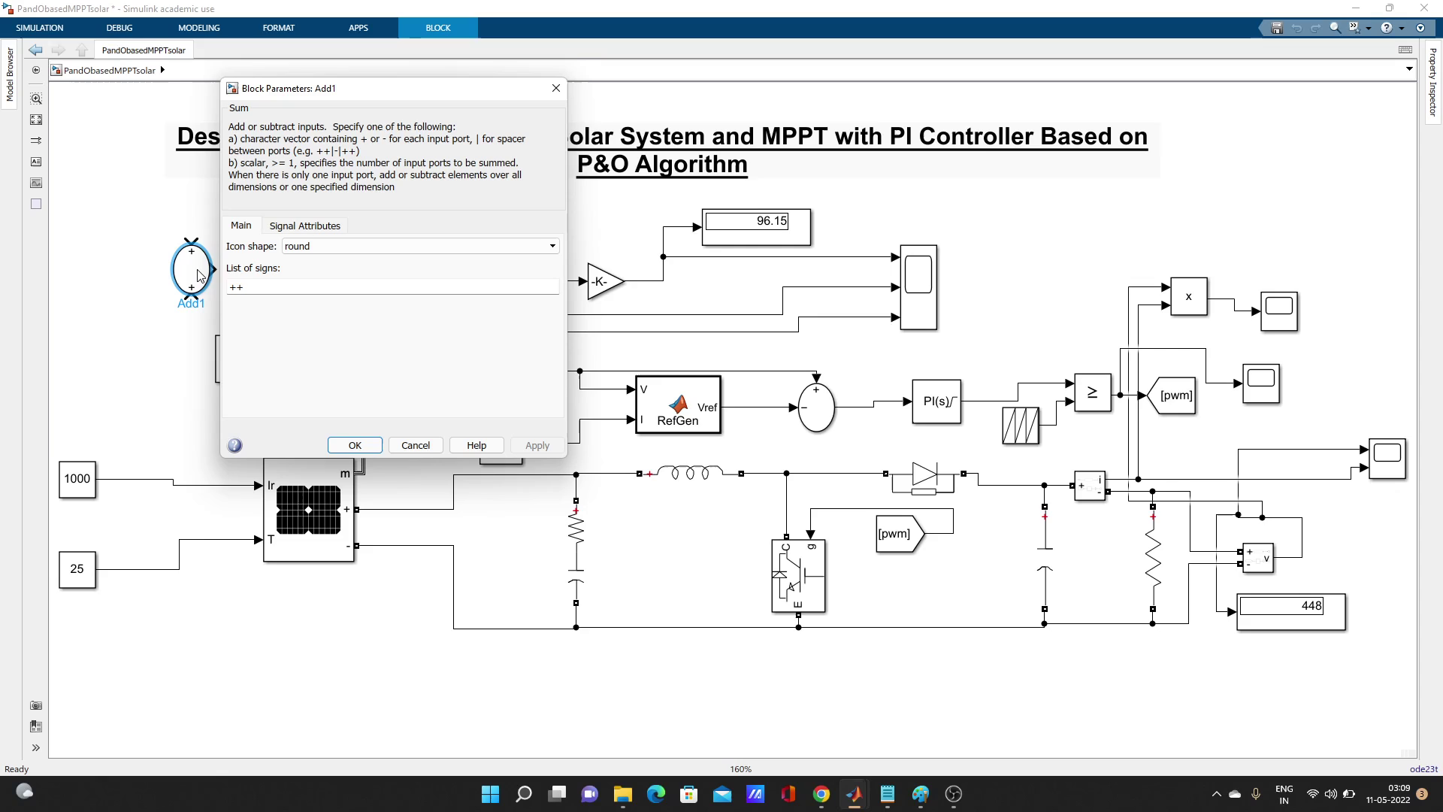
double_click(272, 287)
click(272, 287)
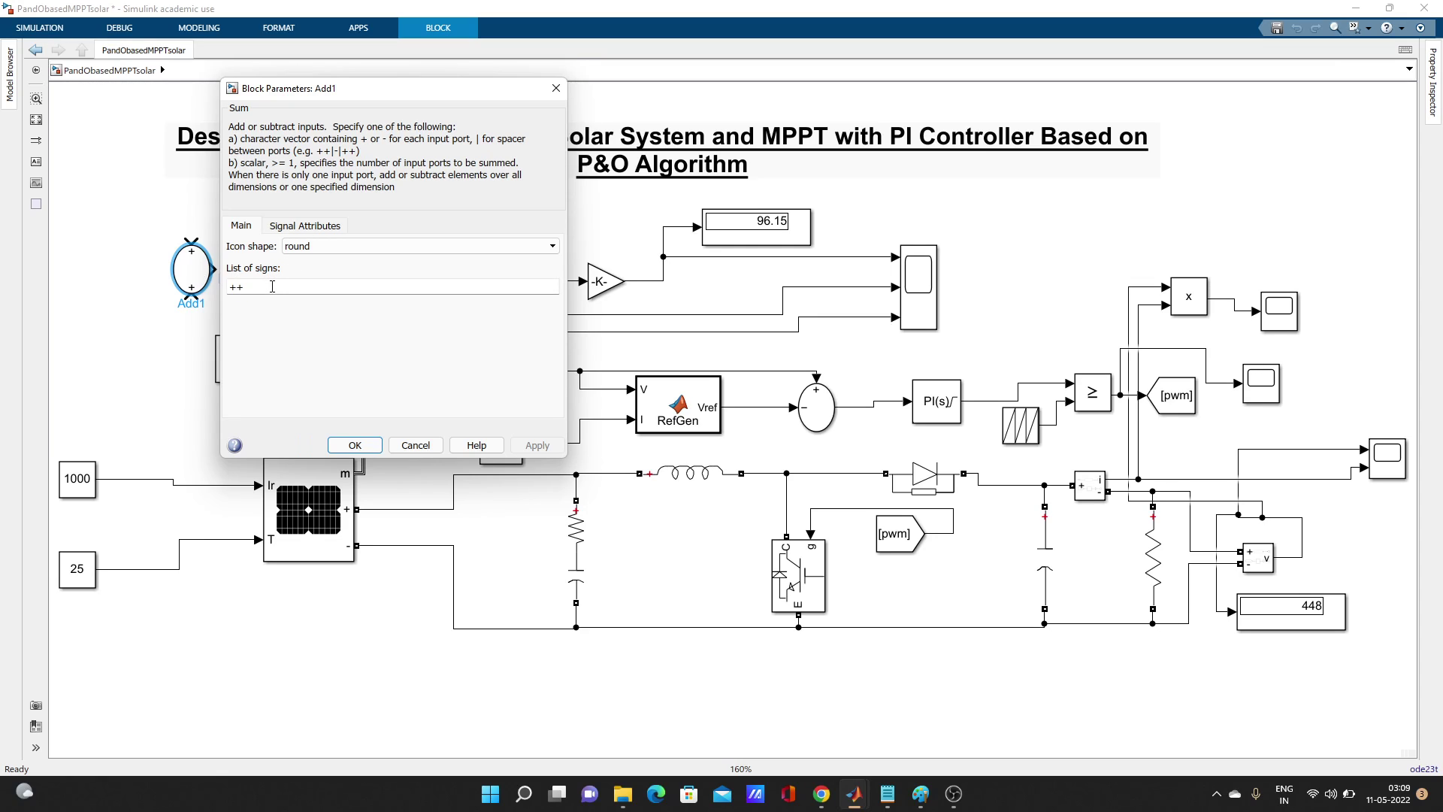
text(|)
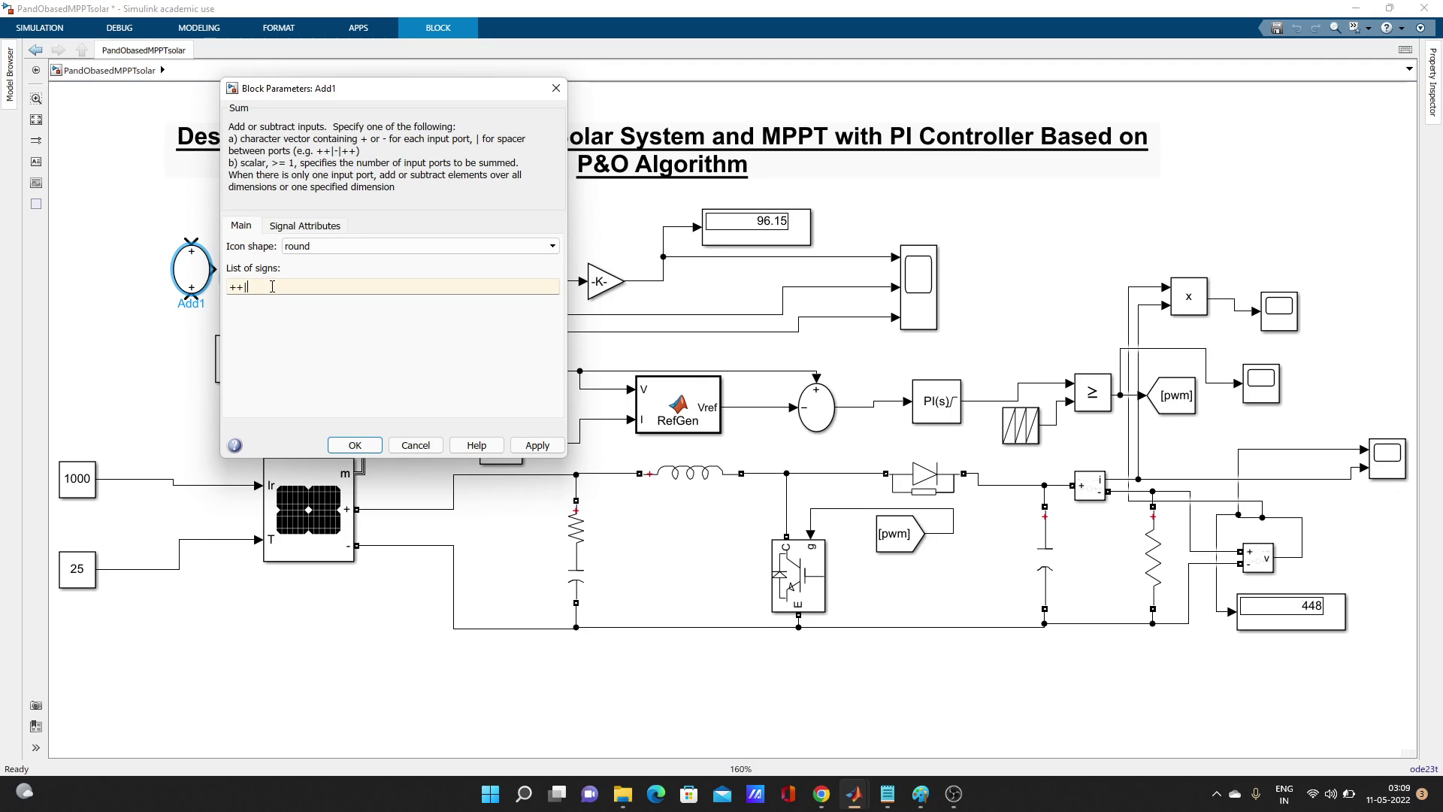
click(538, 445)
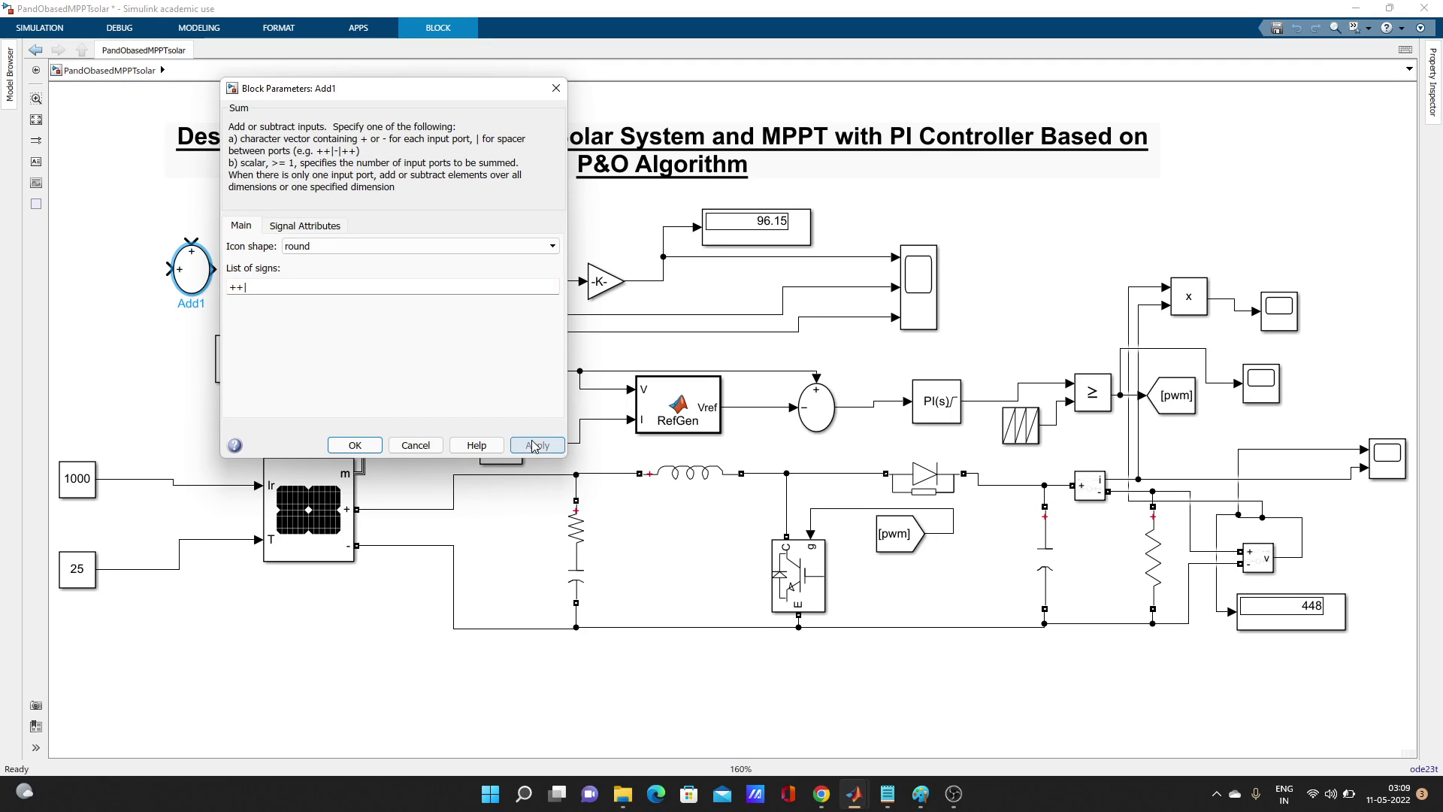
click(355, 446)
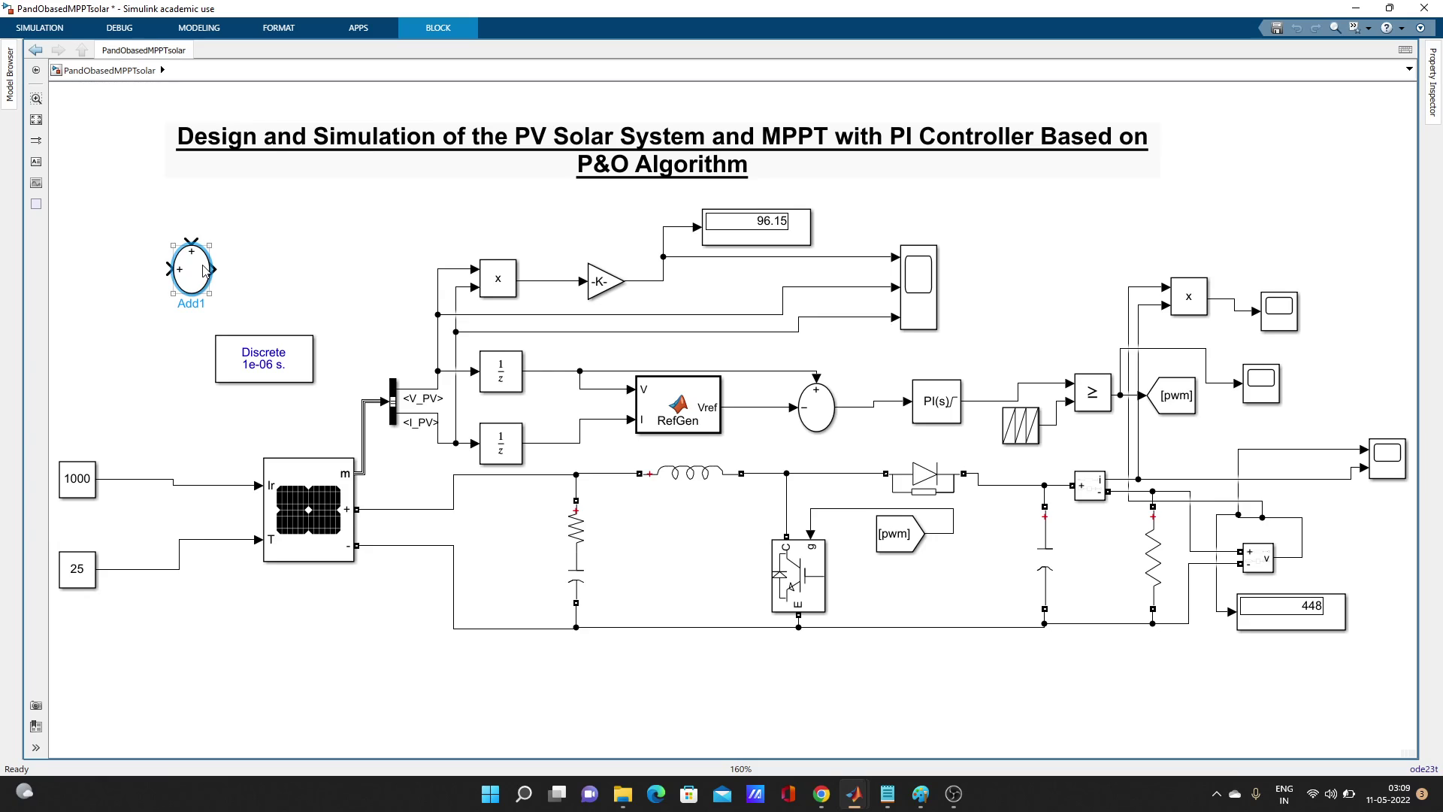
key(Delete)
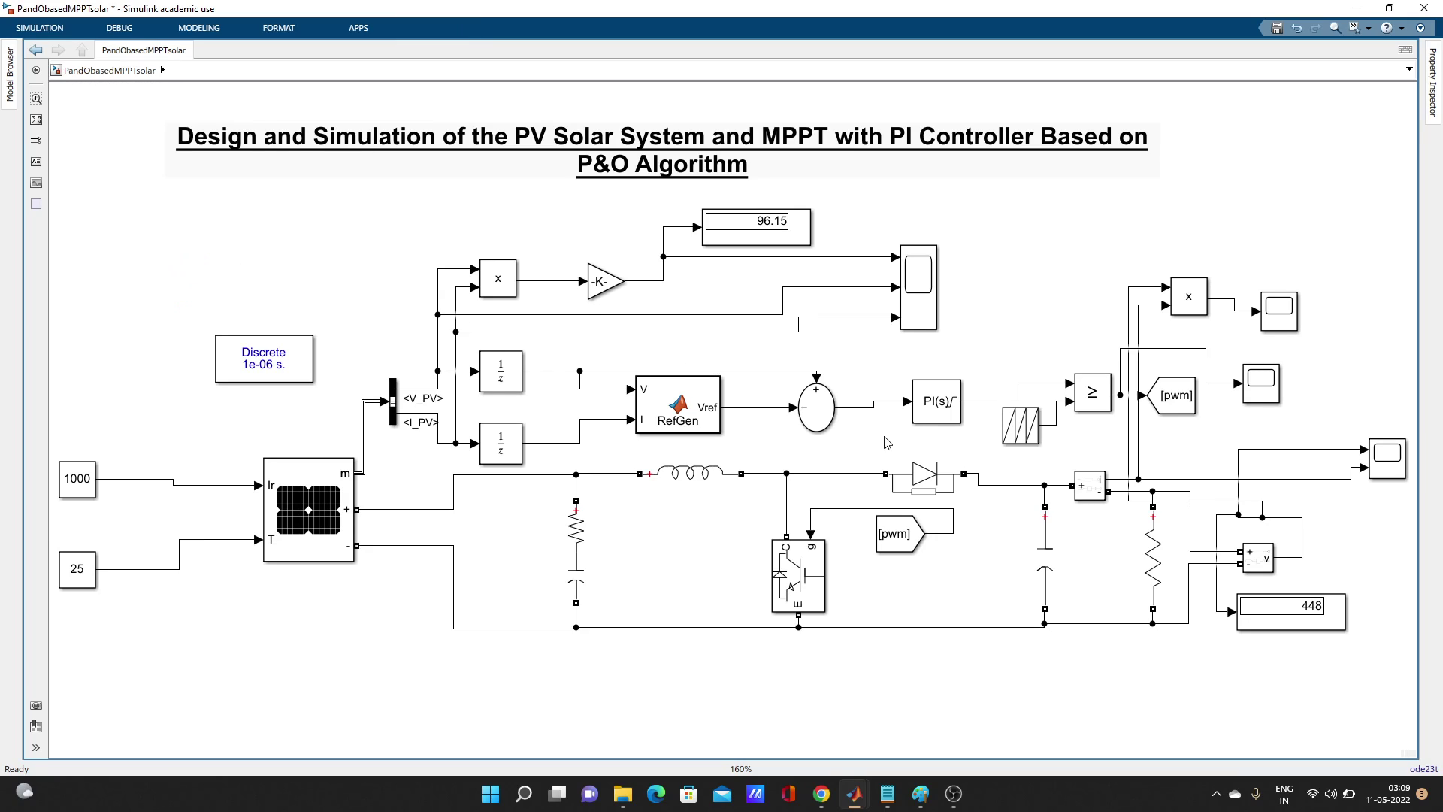
click(932, 414)
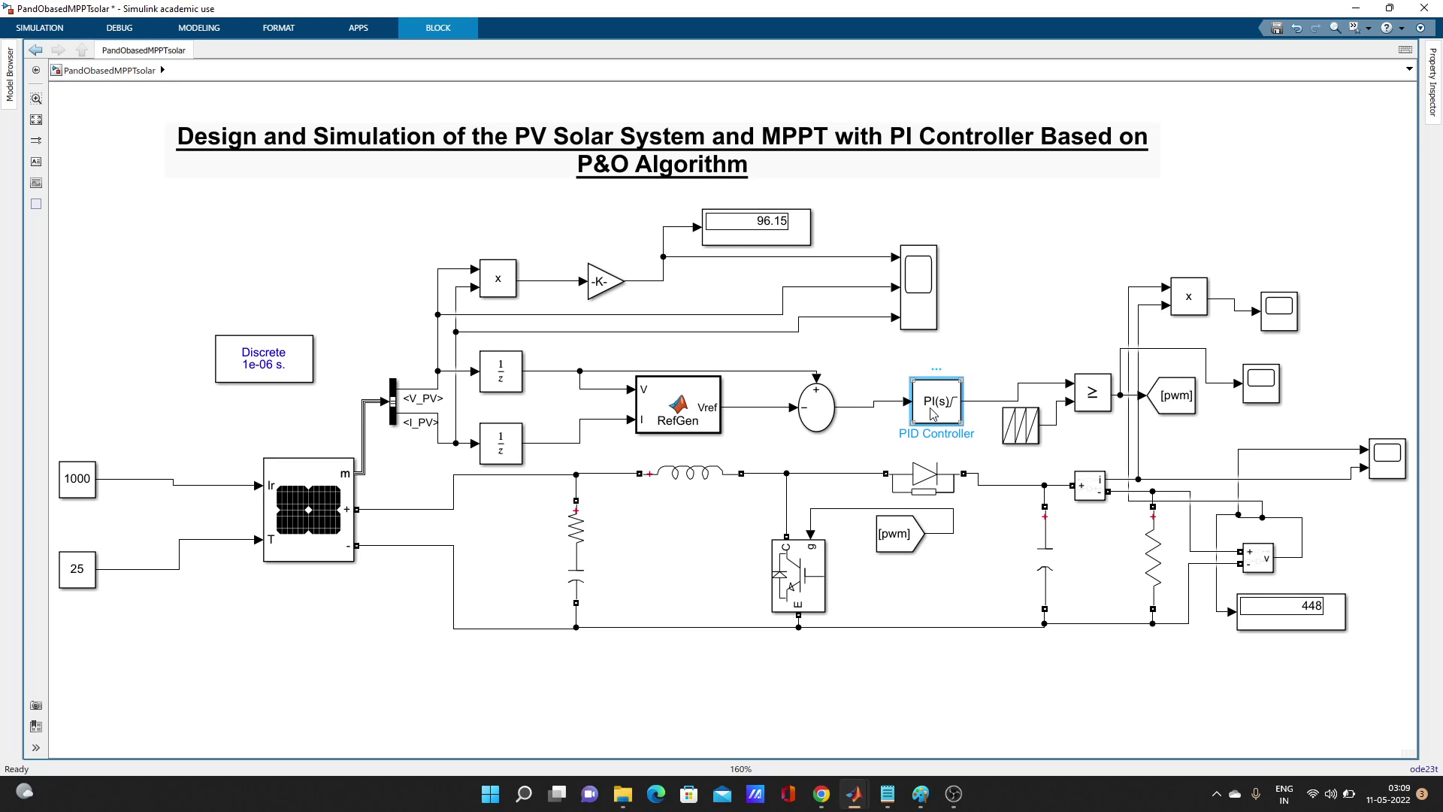
double_click(932, 414)
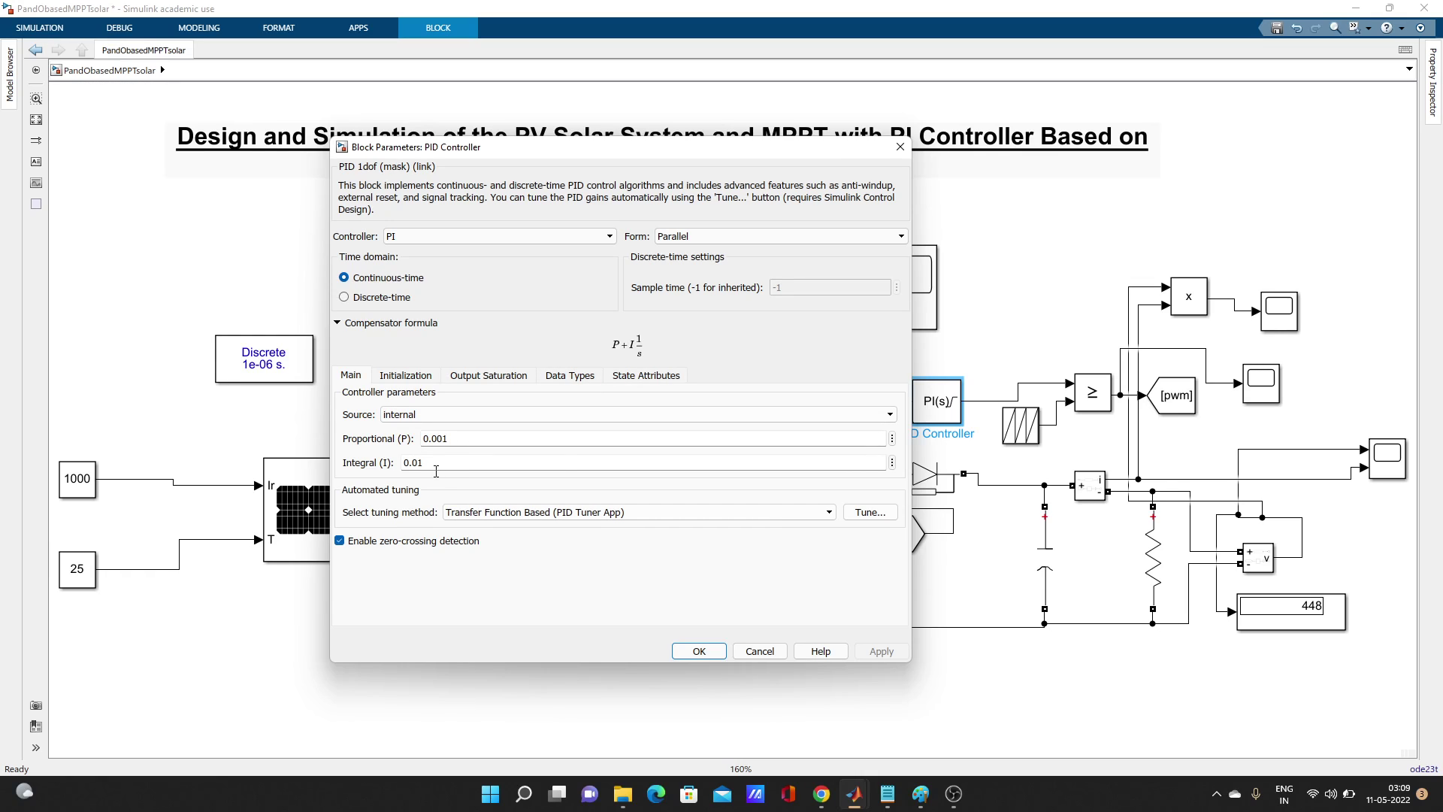
click(428, 376)
click(471, 377)
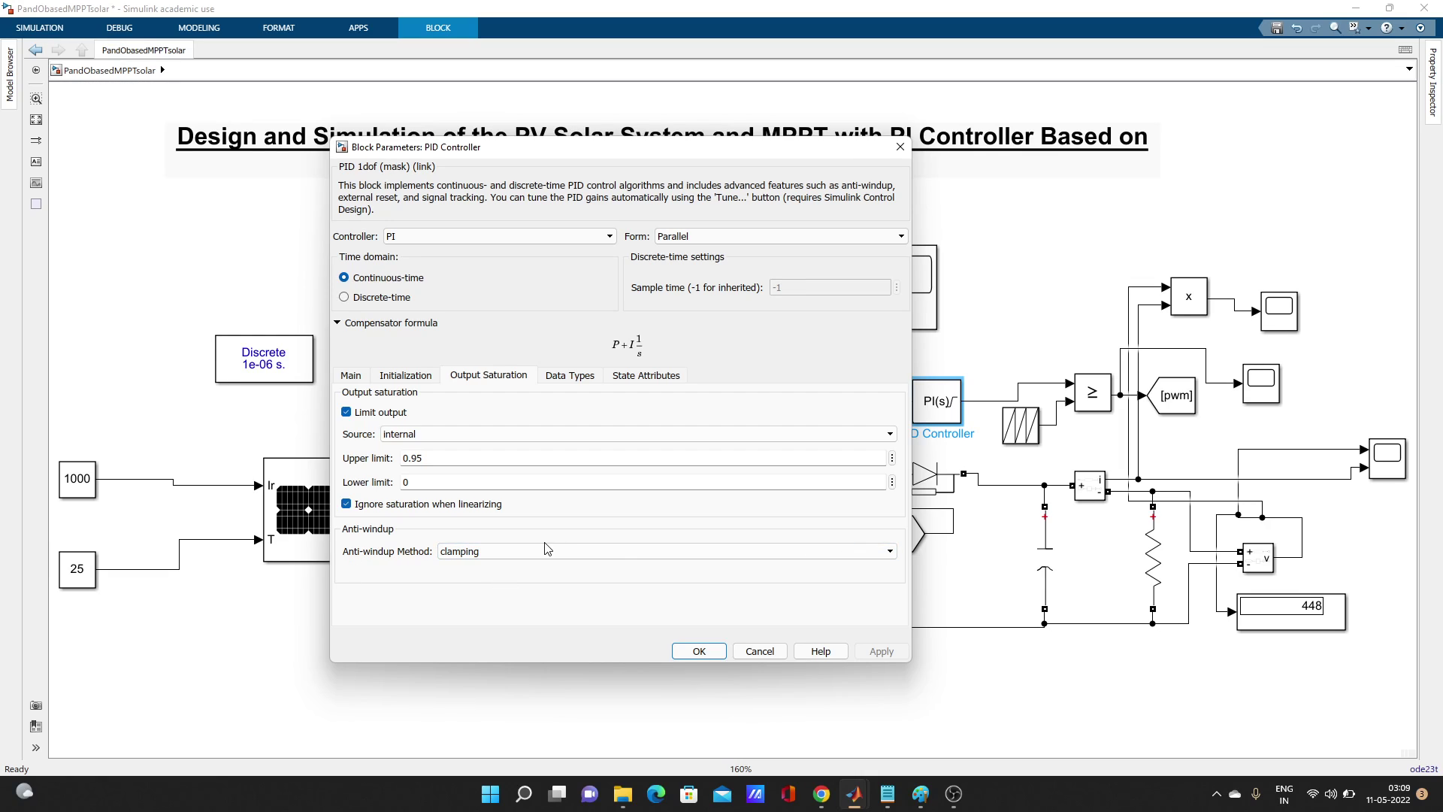
click(699, 651)
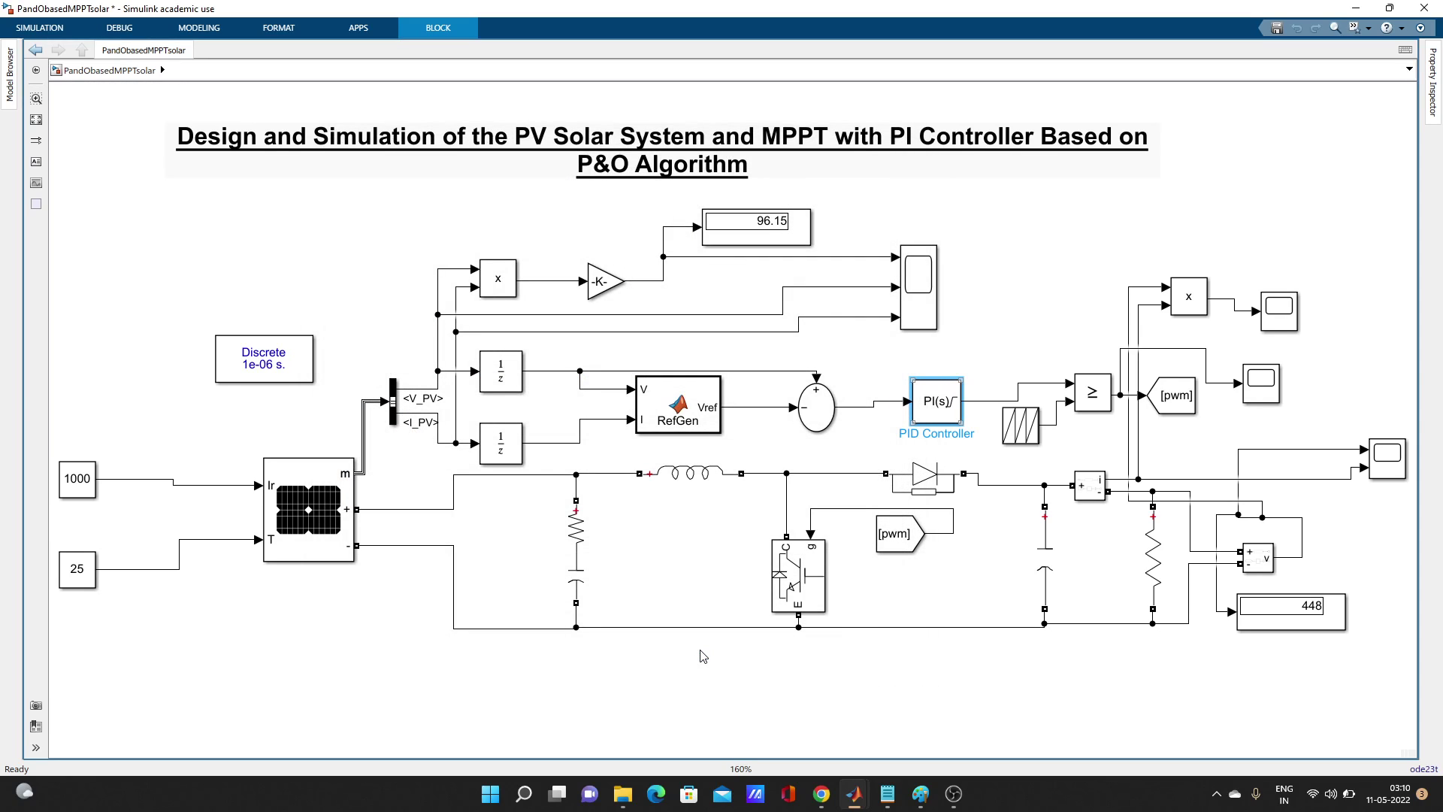
double_click(932, 408)
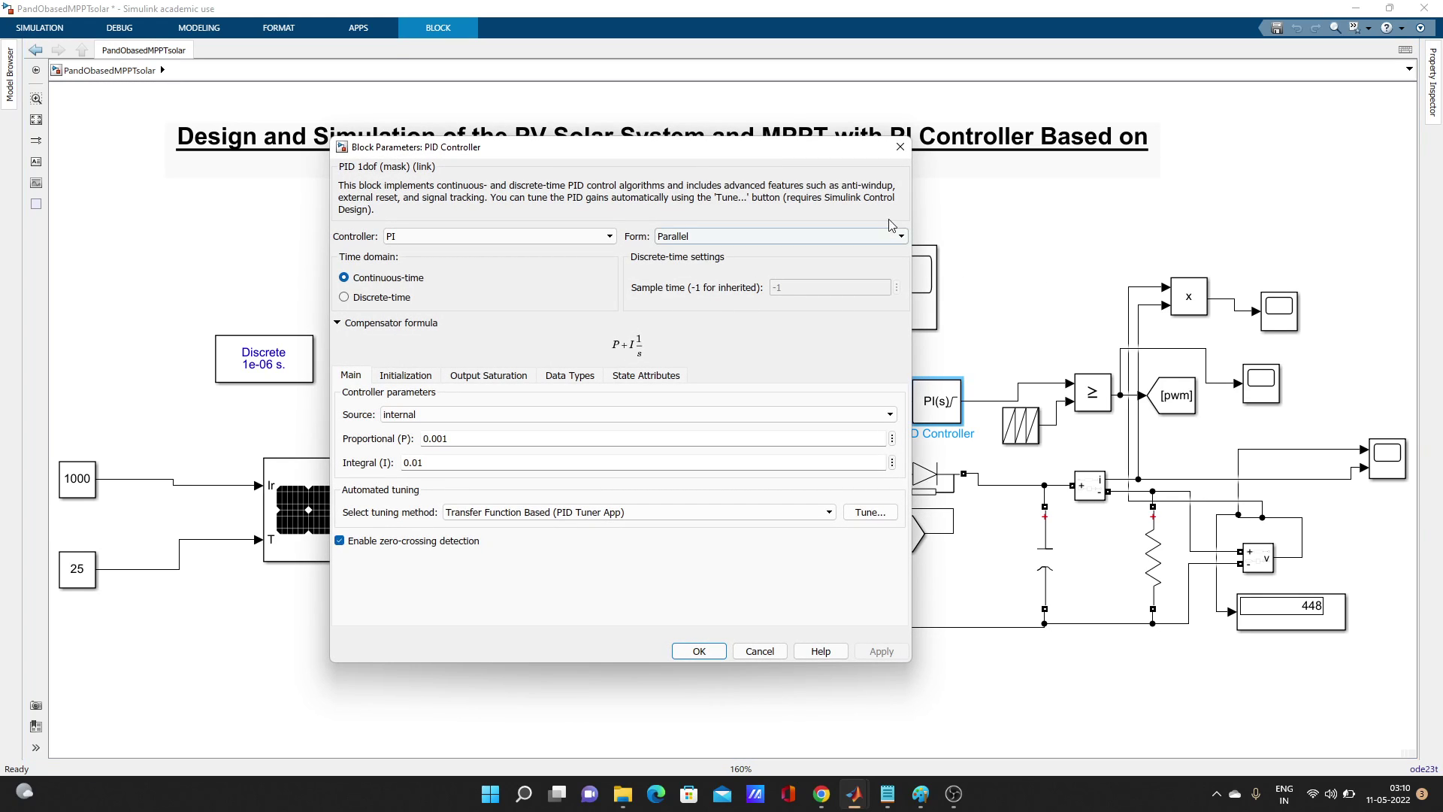
Close the PI controller parameters and add a new PID Controller block to the canvas by typing pid
click(905, 149)
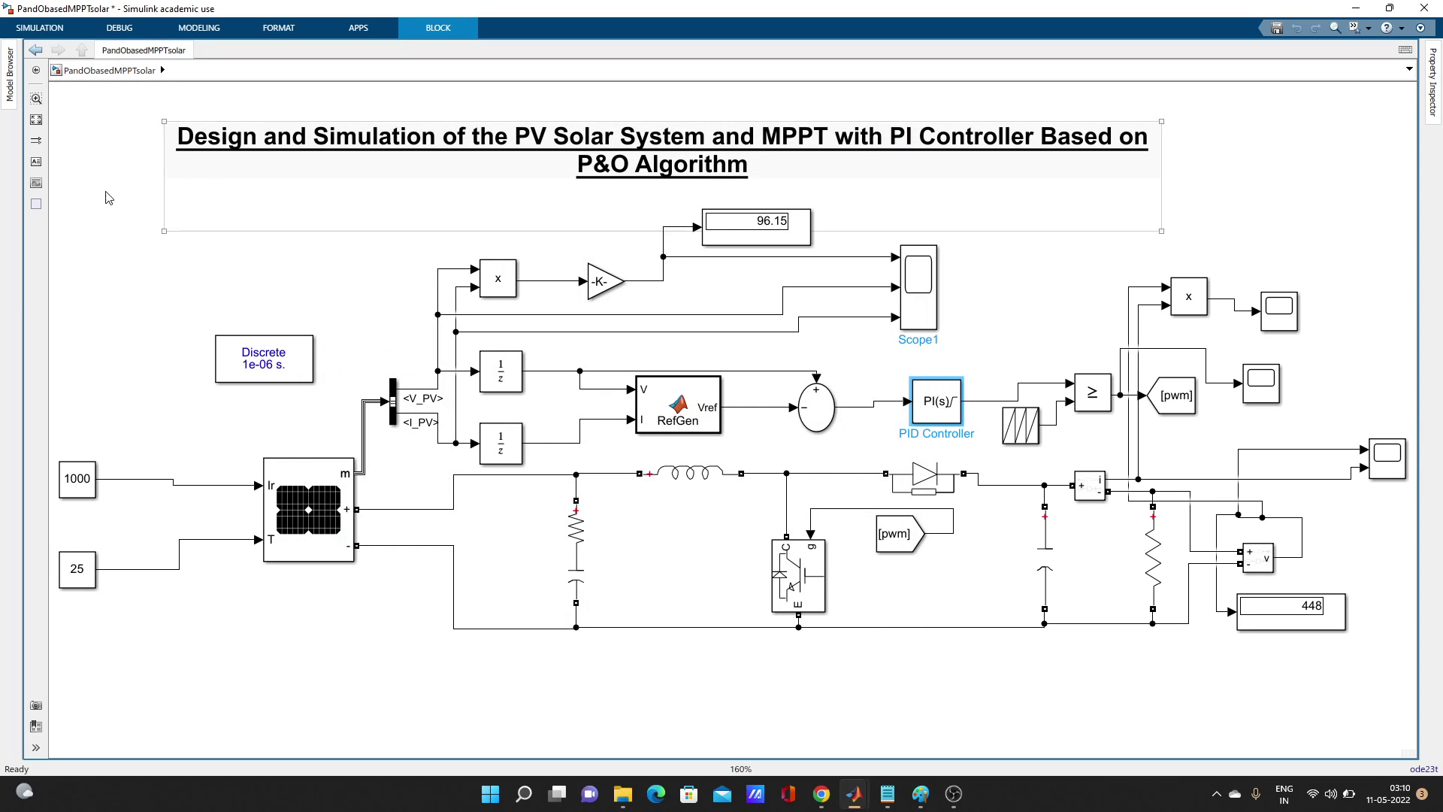
click(174, 250)
double_click(175, 250)
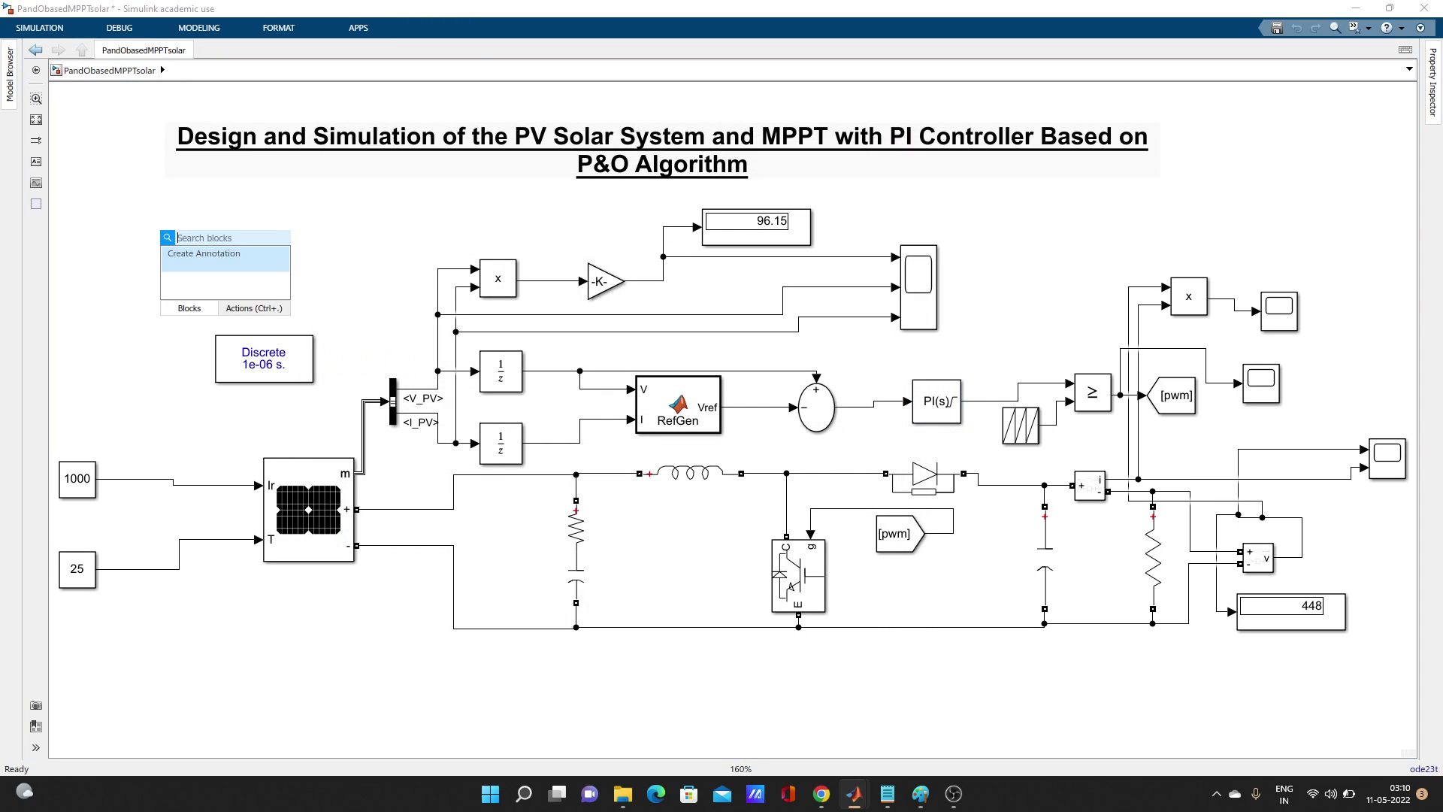
text(pid)
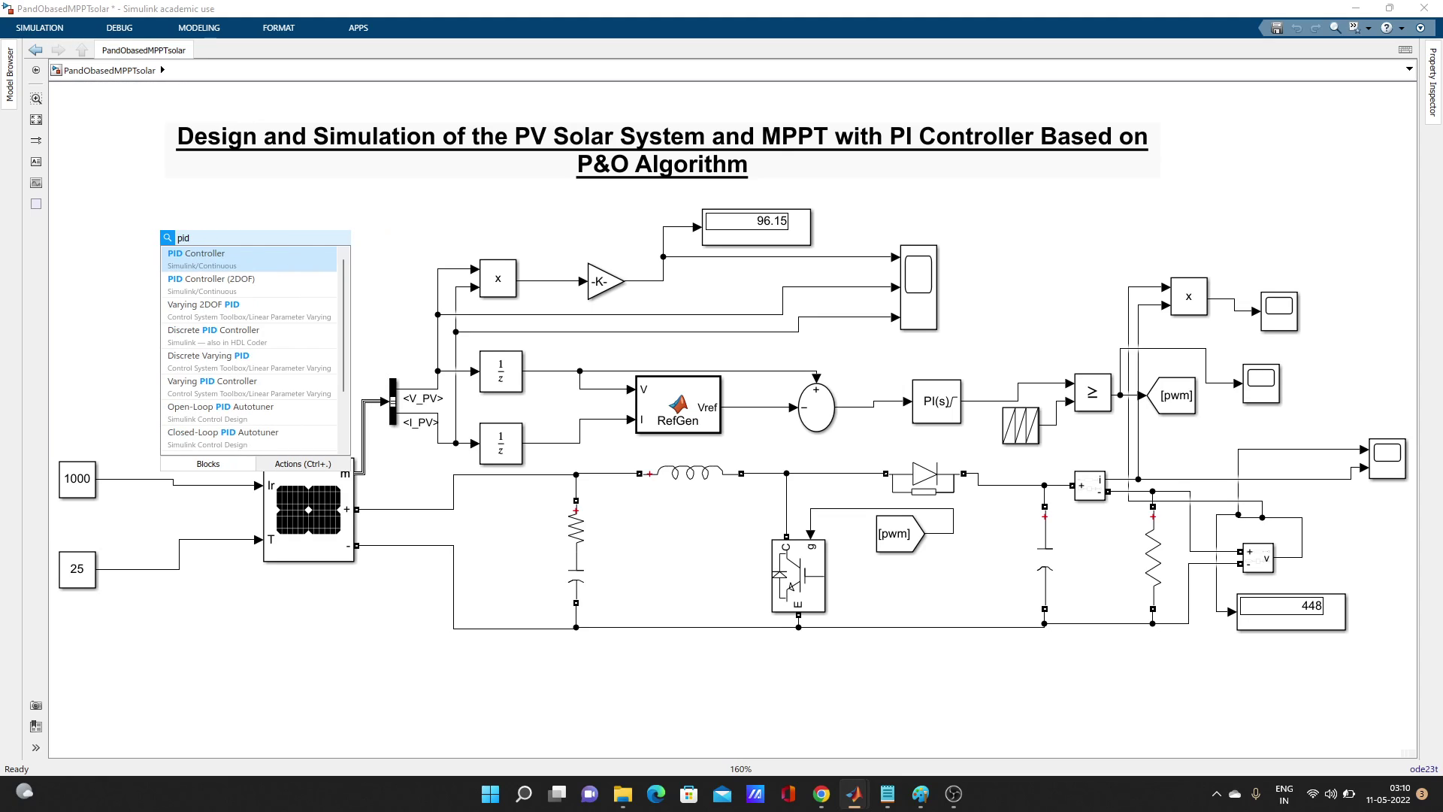
click(181, 256)
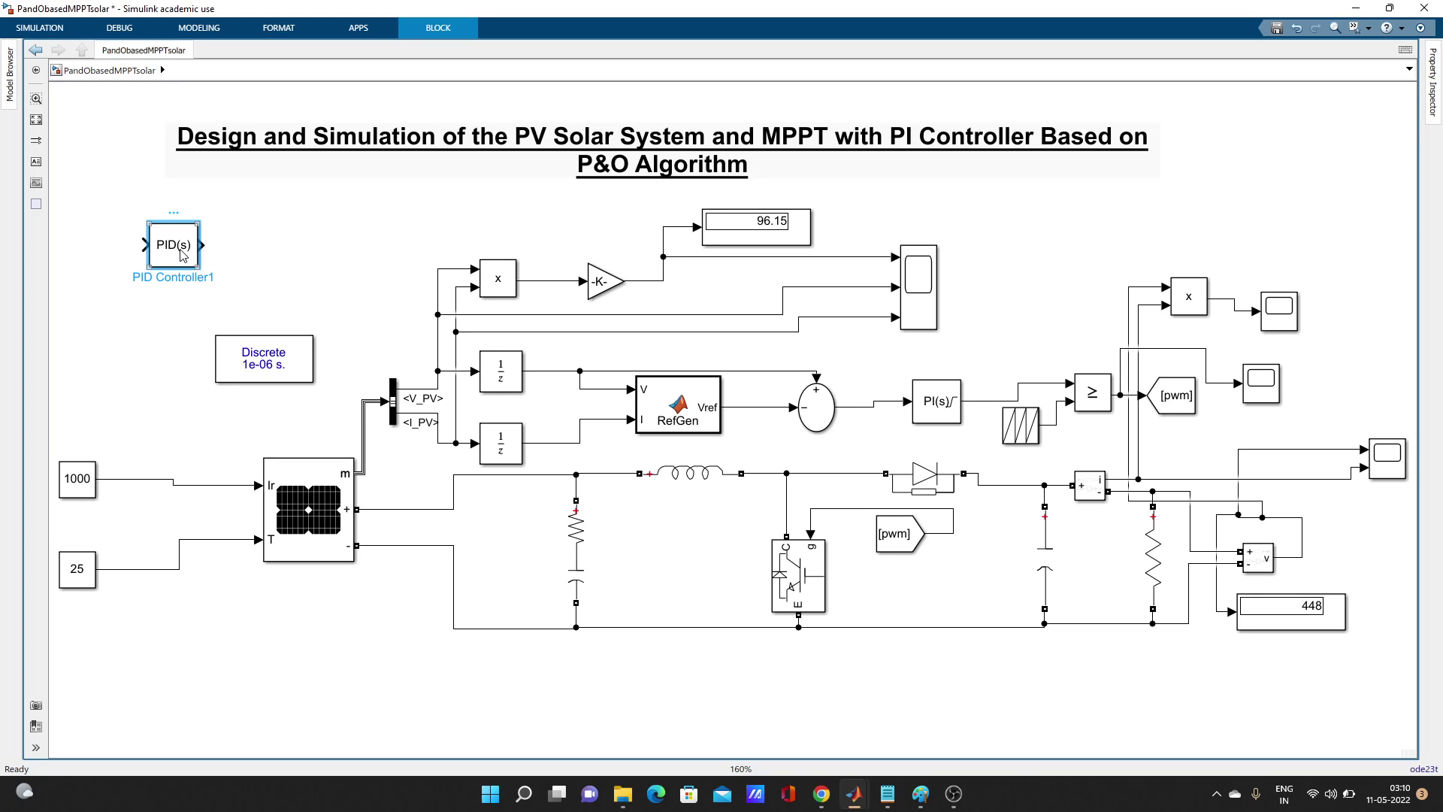
Set PID Controller1 to a PI controller, close its settings, and delete the block
double_click(180, 255)
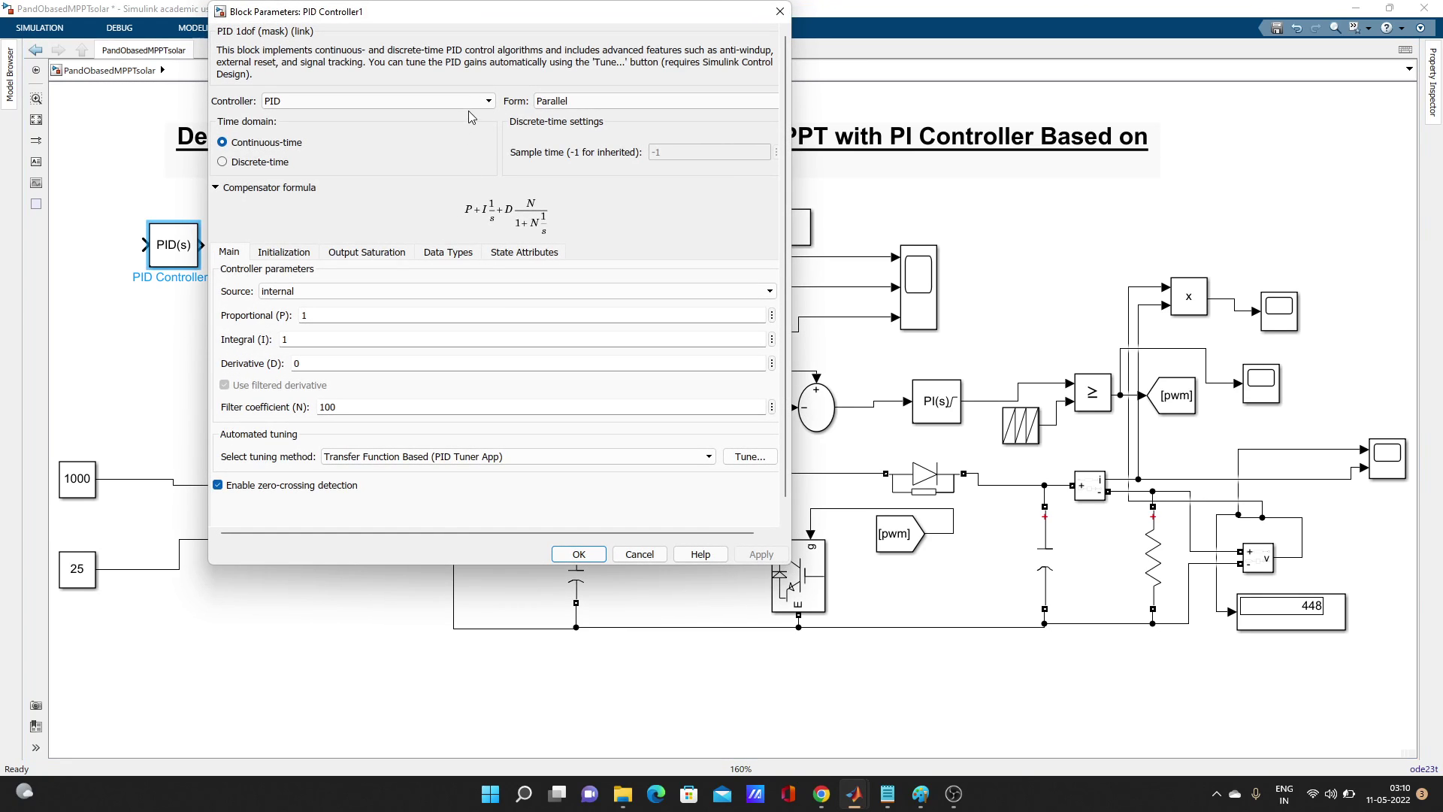
click(482, 109)
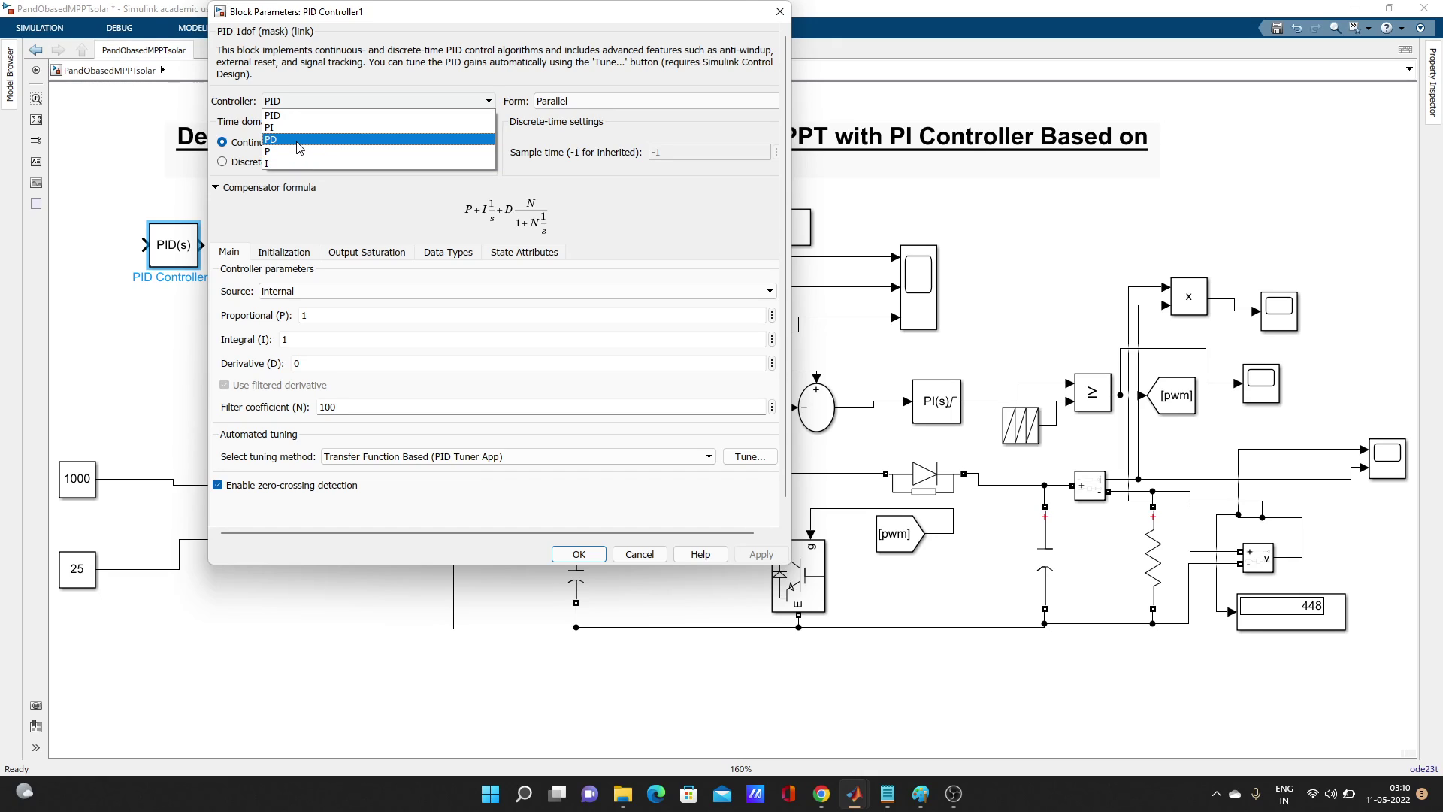
click(269, 127)
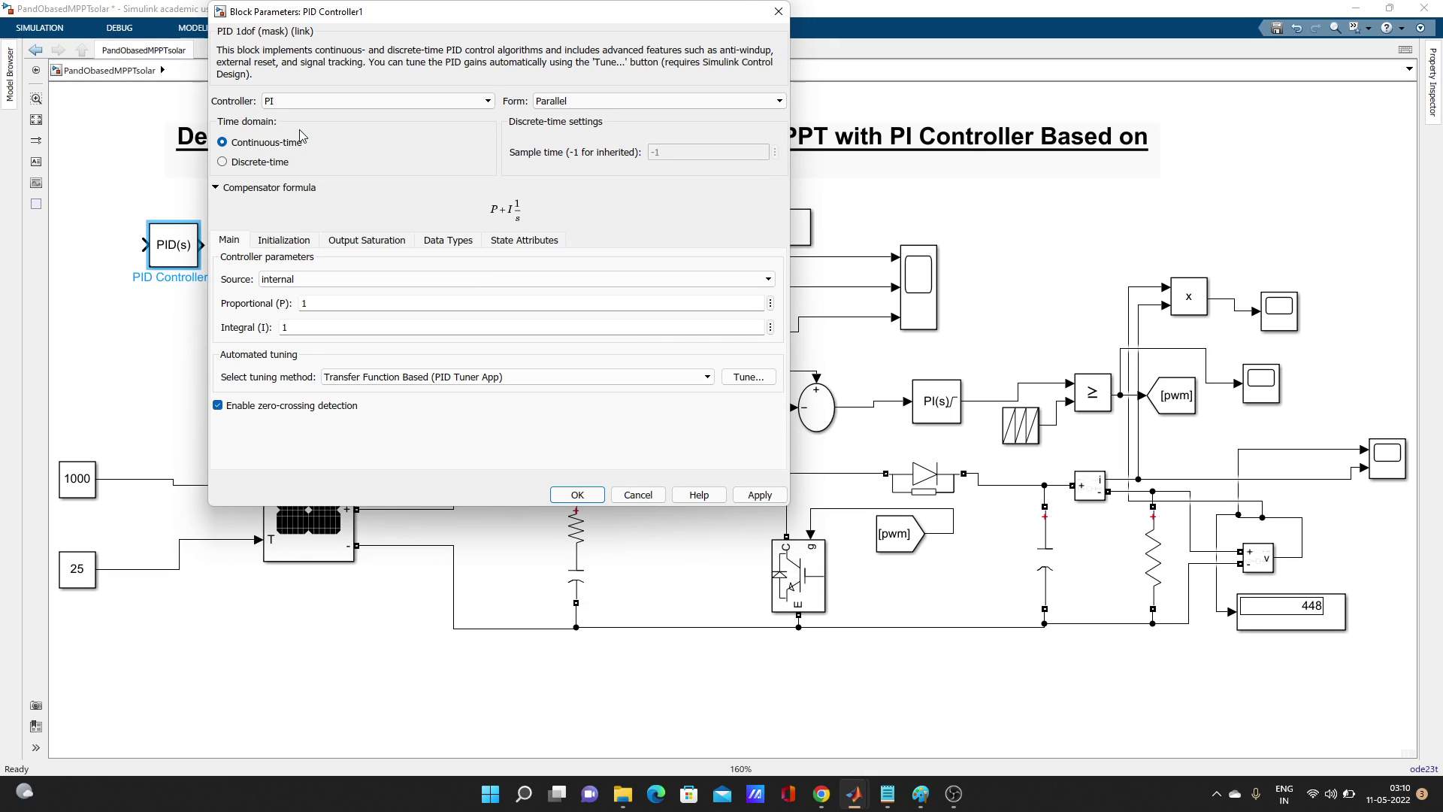
click(779, 11)
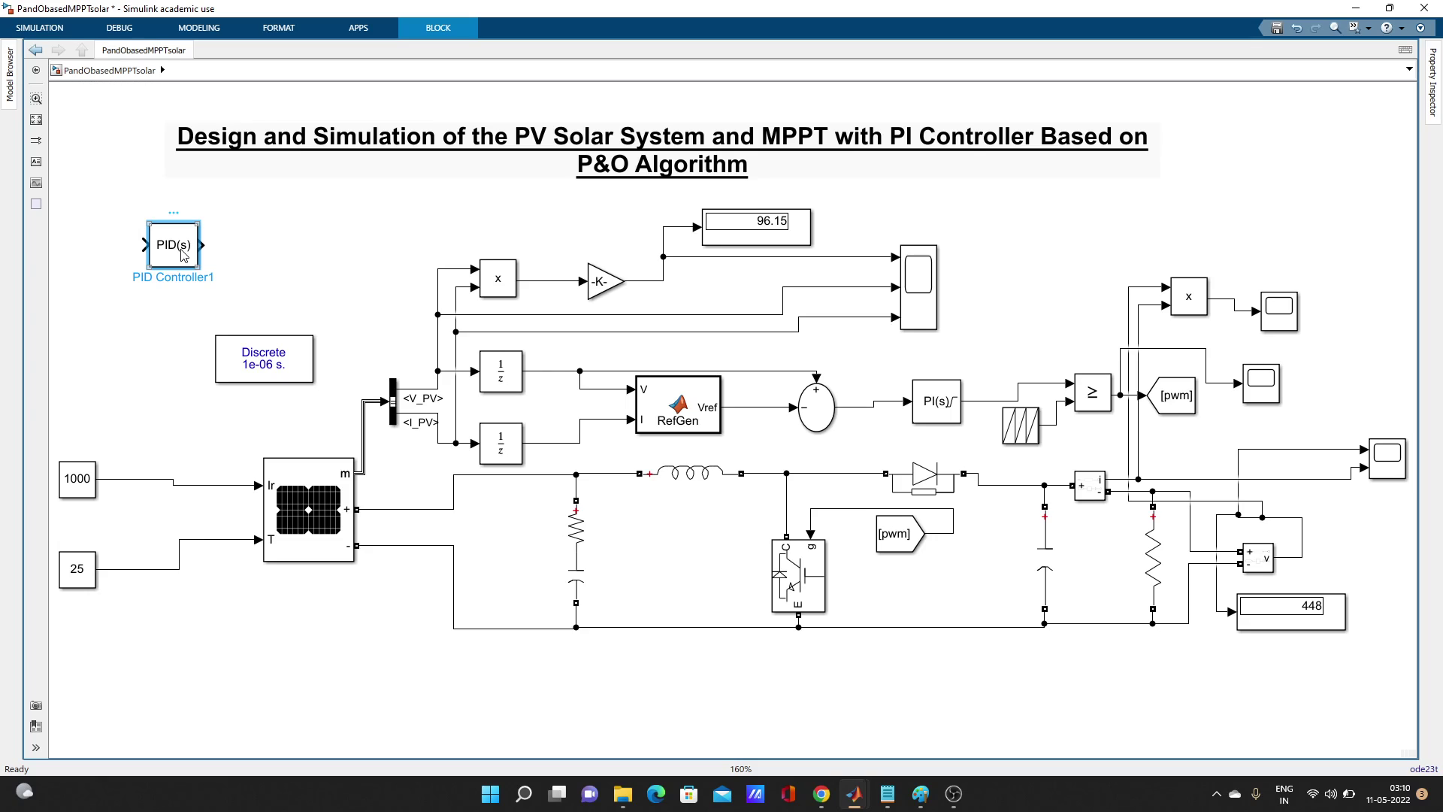
key(Delete)
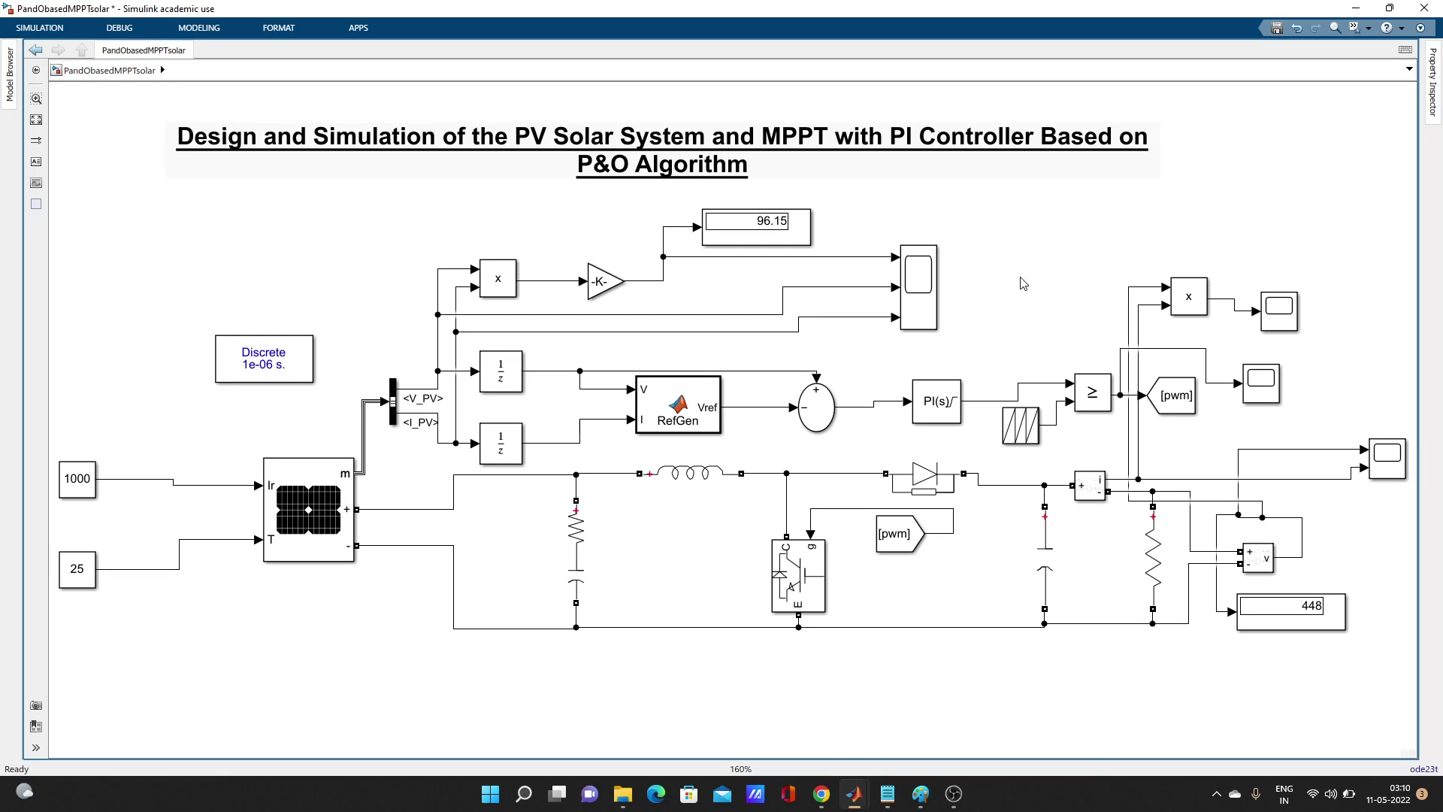
click(1027, 425)
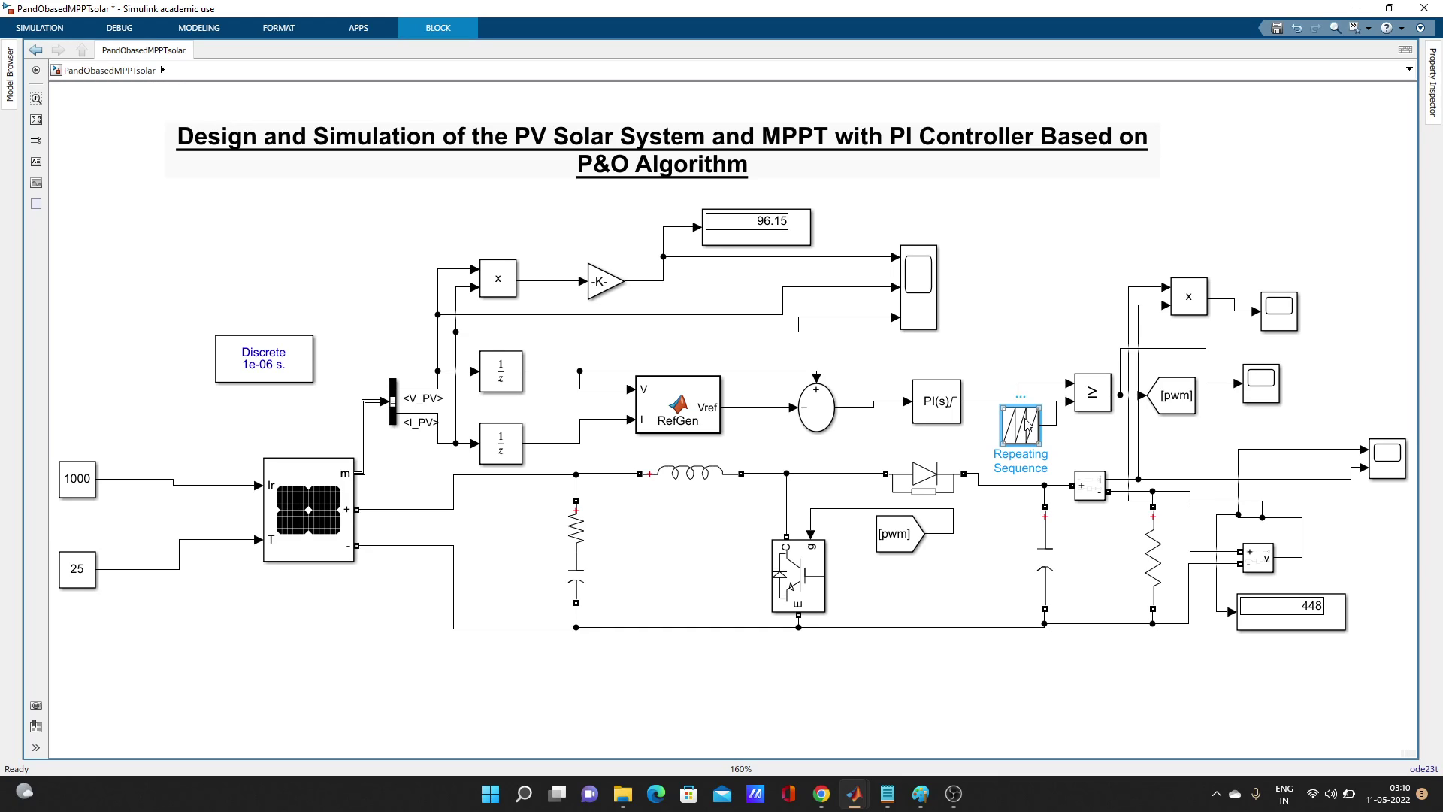
double_click(1027, 425)
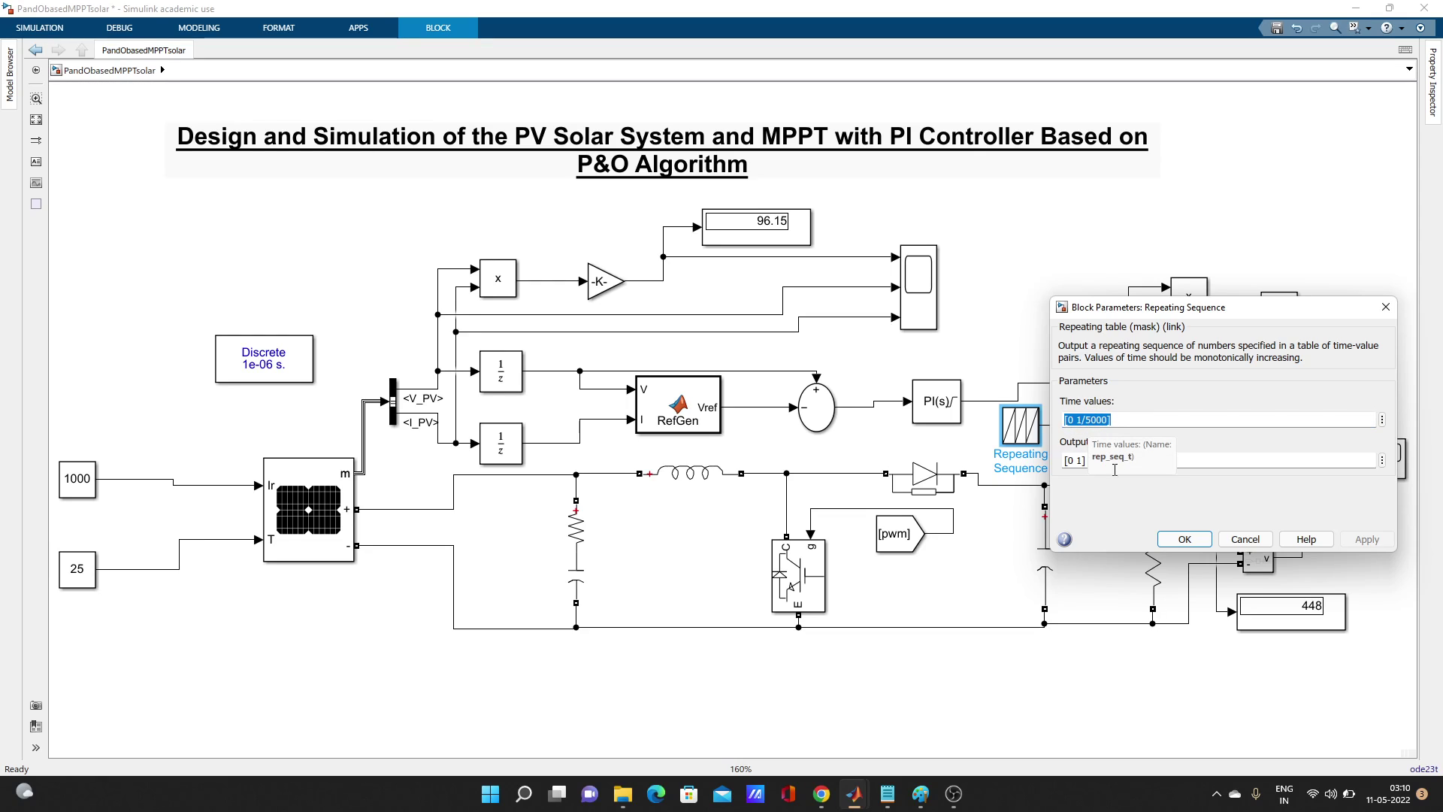
click(1183, 538)
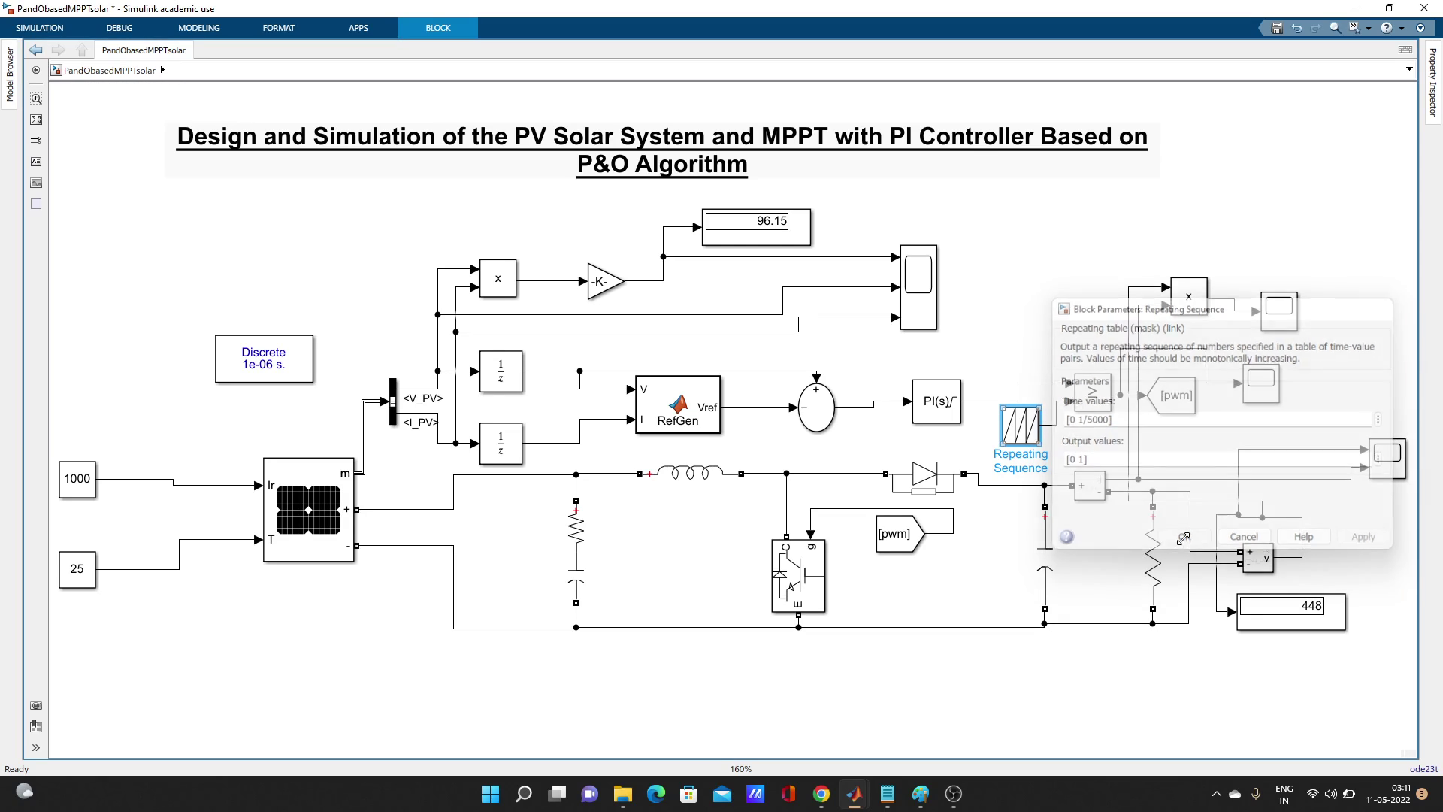
click(1096, 406)
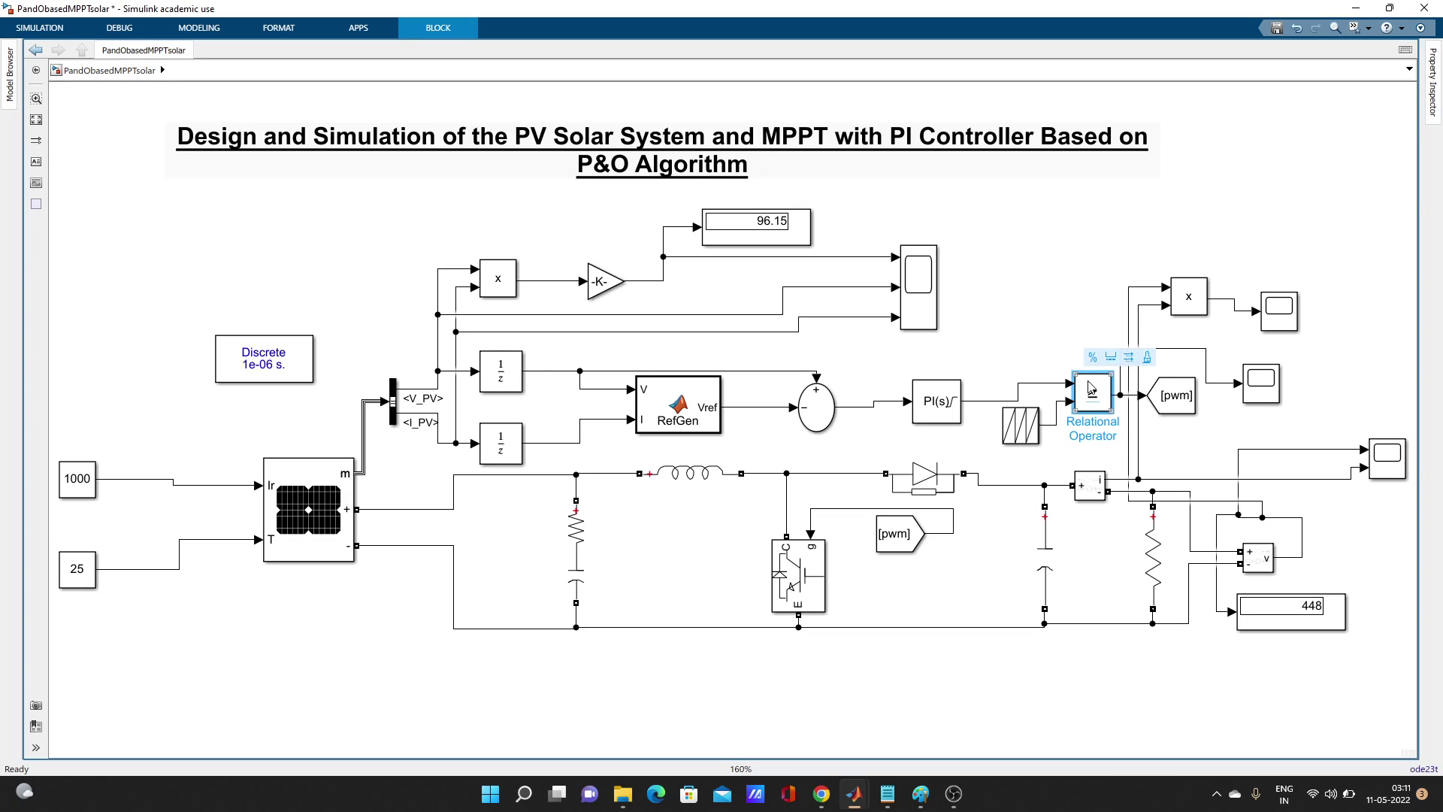
click(1094, 397)
click(1094, 397)
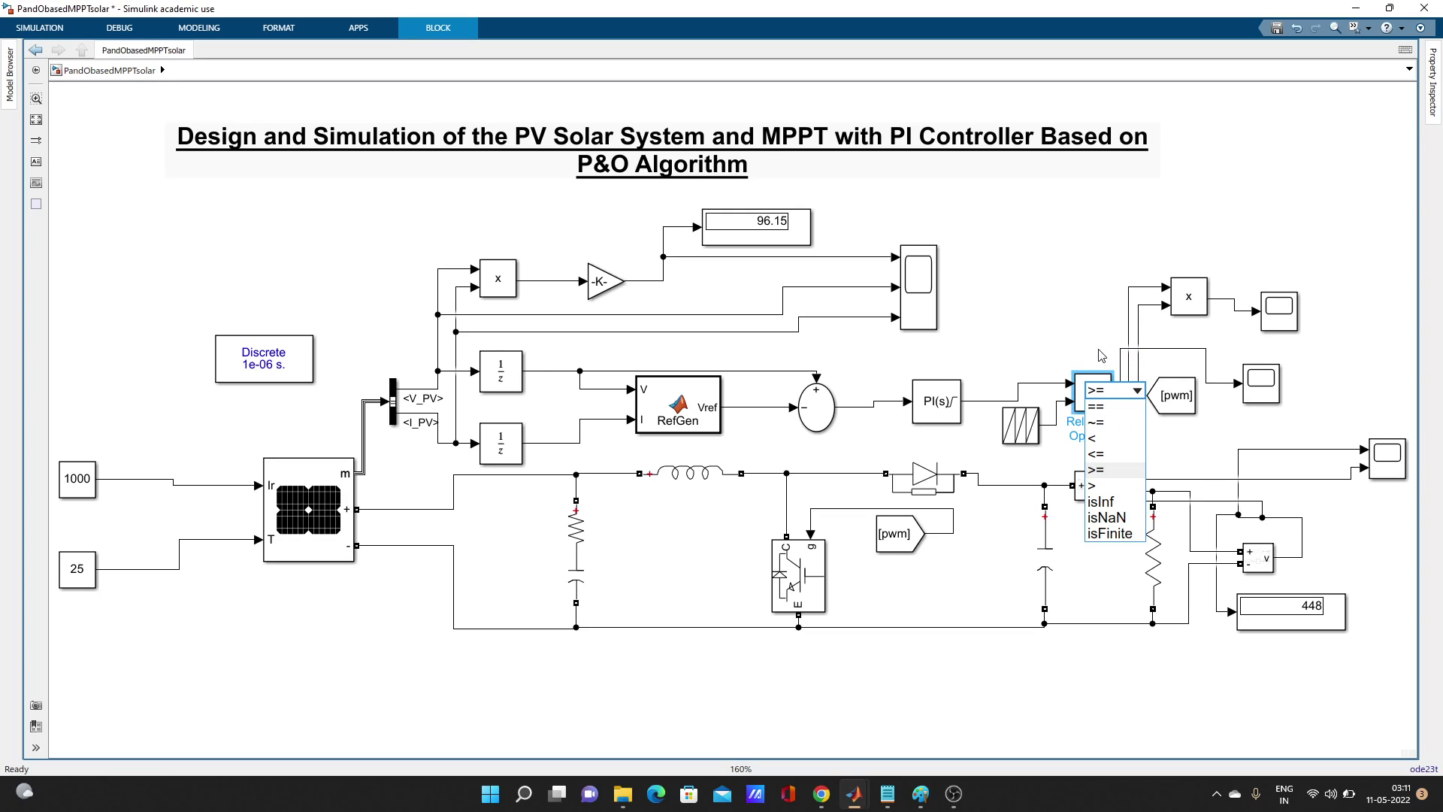
click(1108, 472)
click(1100, 291)
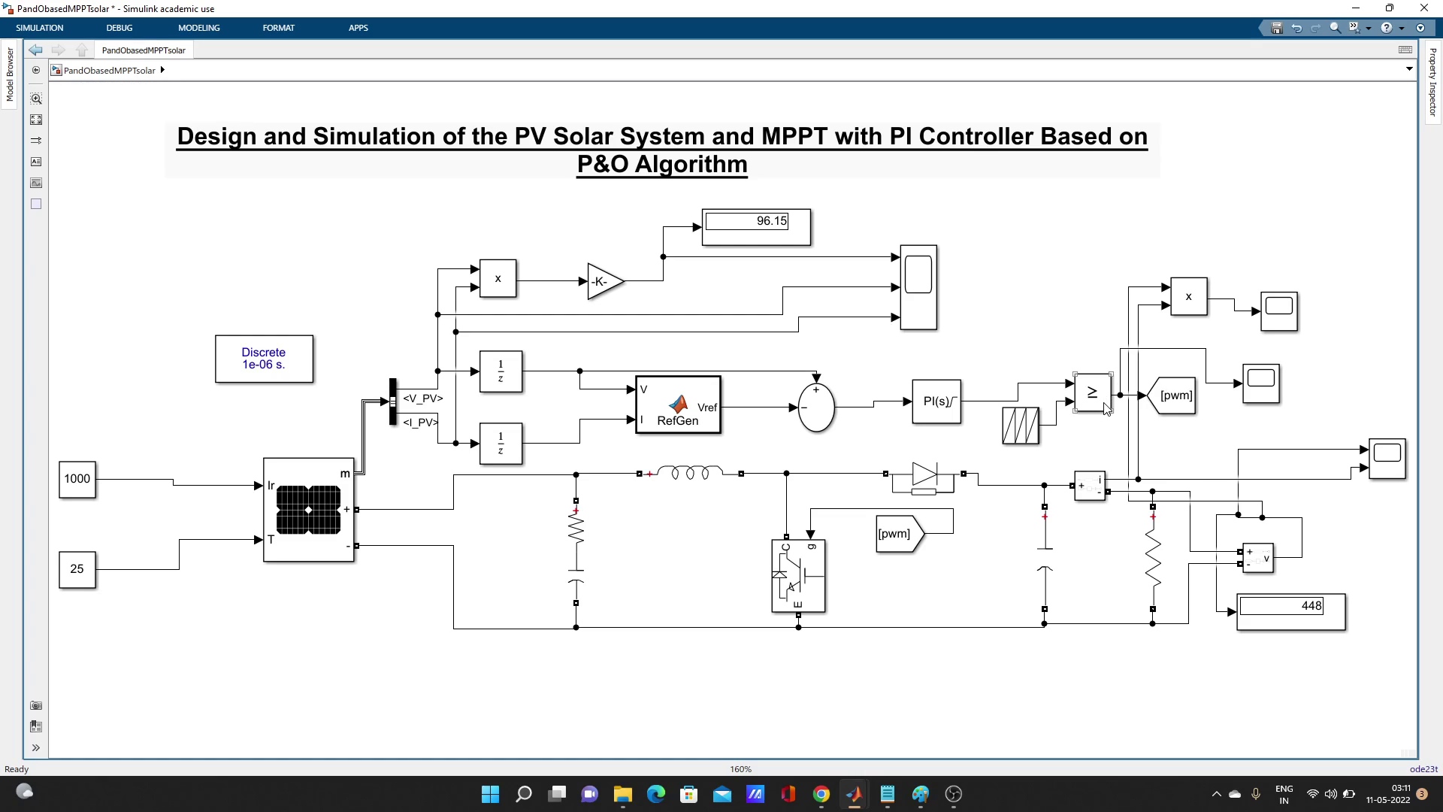
click(1184, 401)
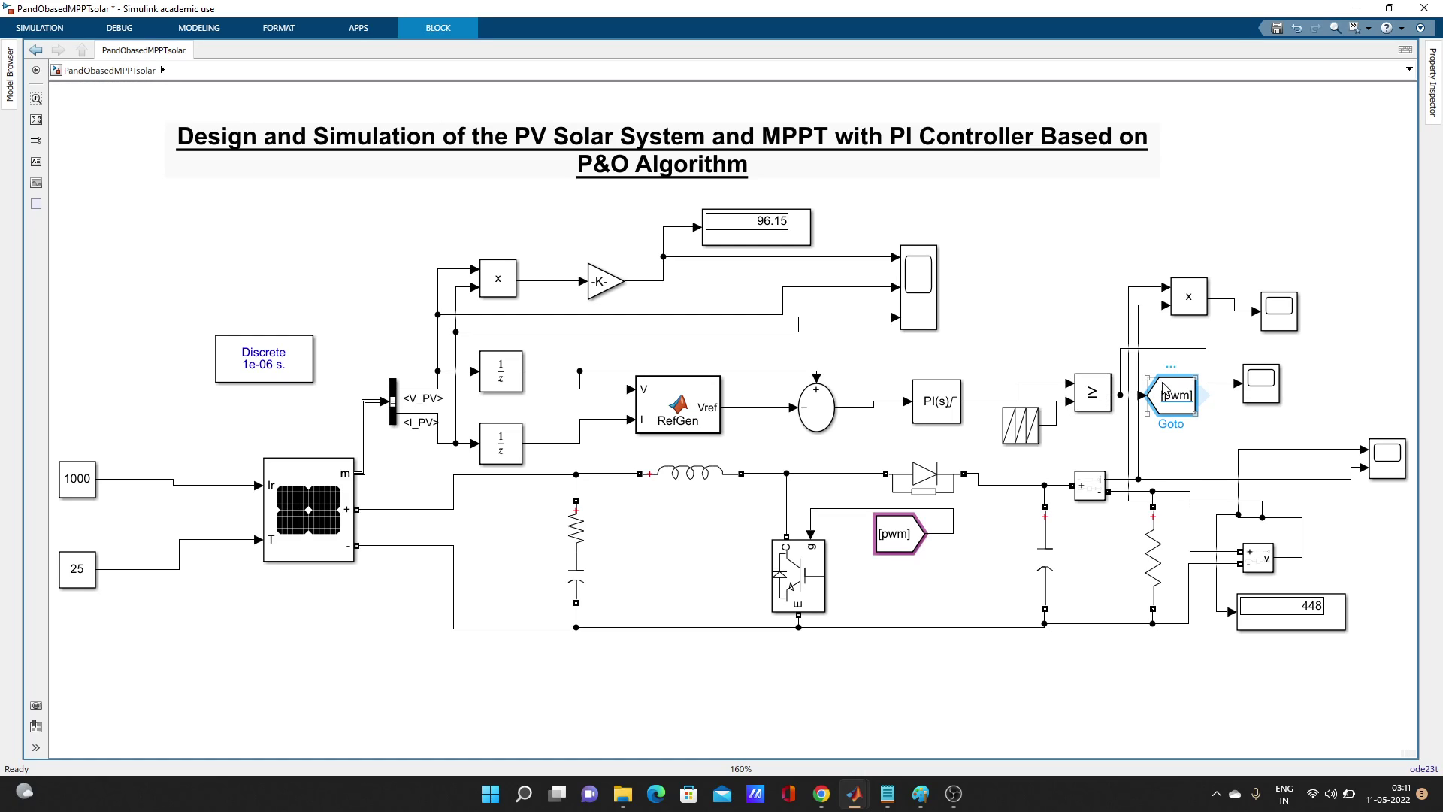
click(1033, 230)
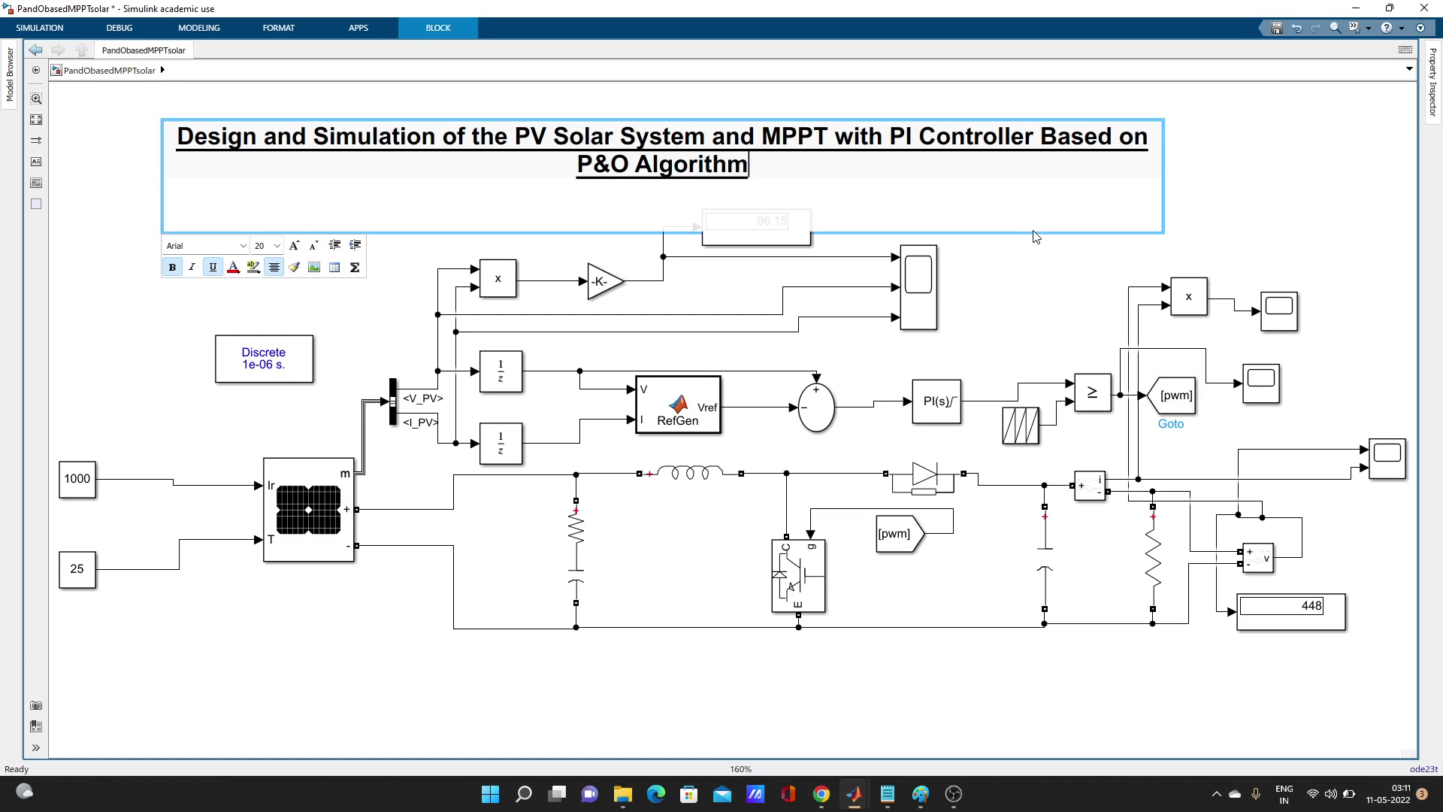
double_click(1035, 270)
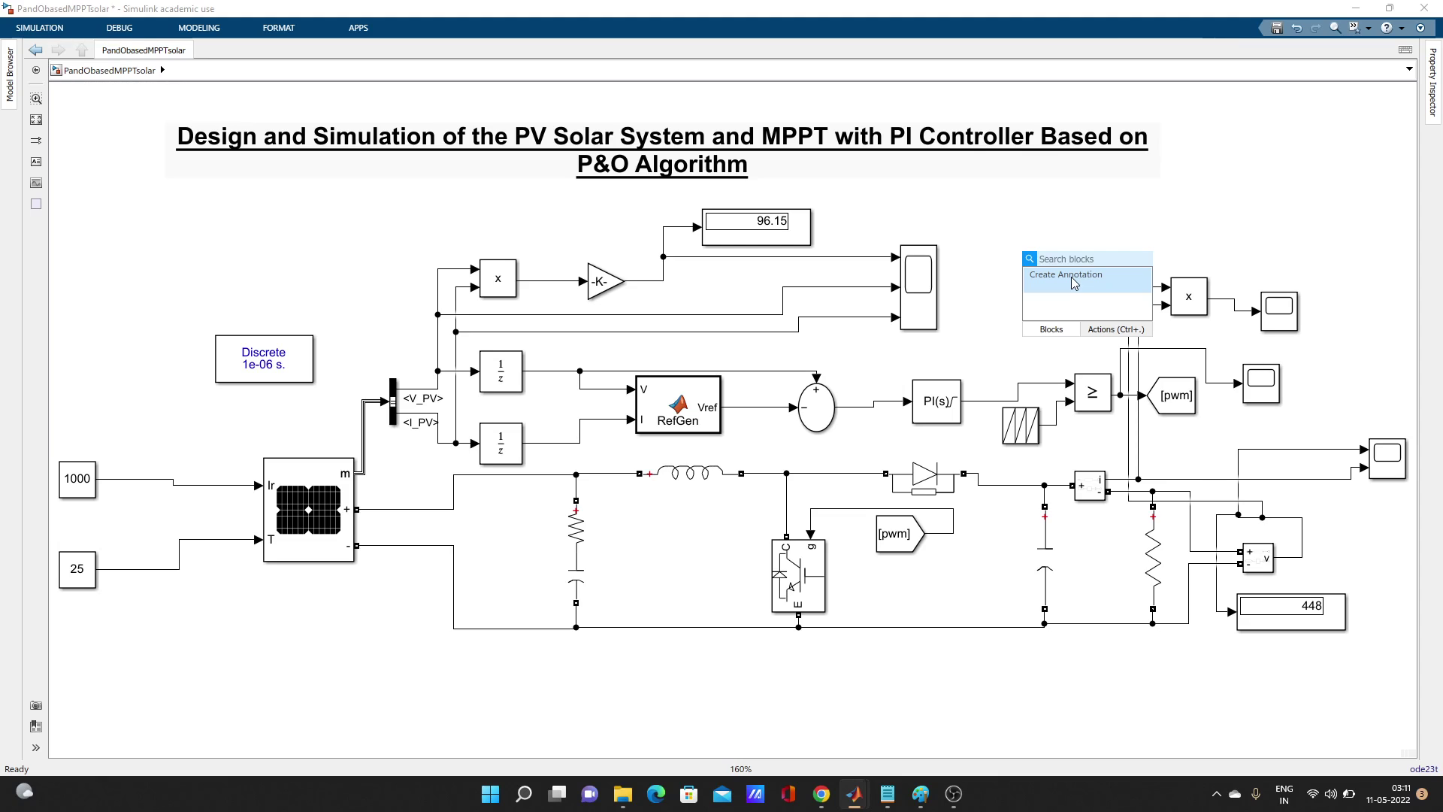
text(got)
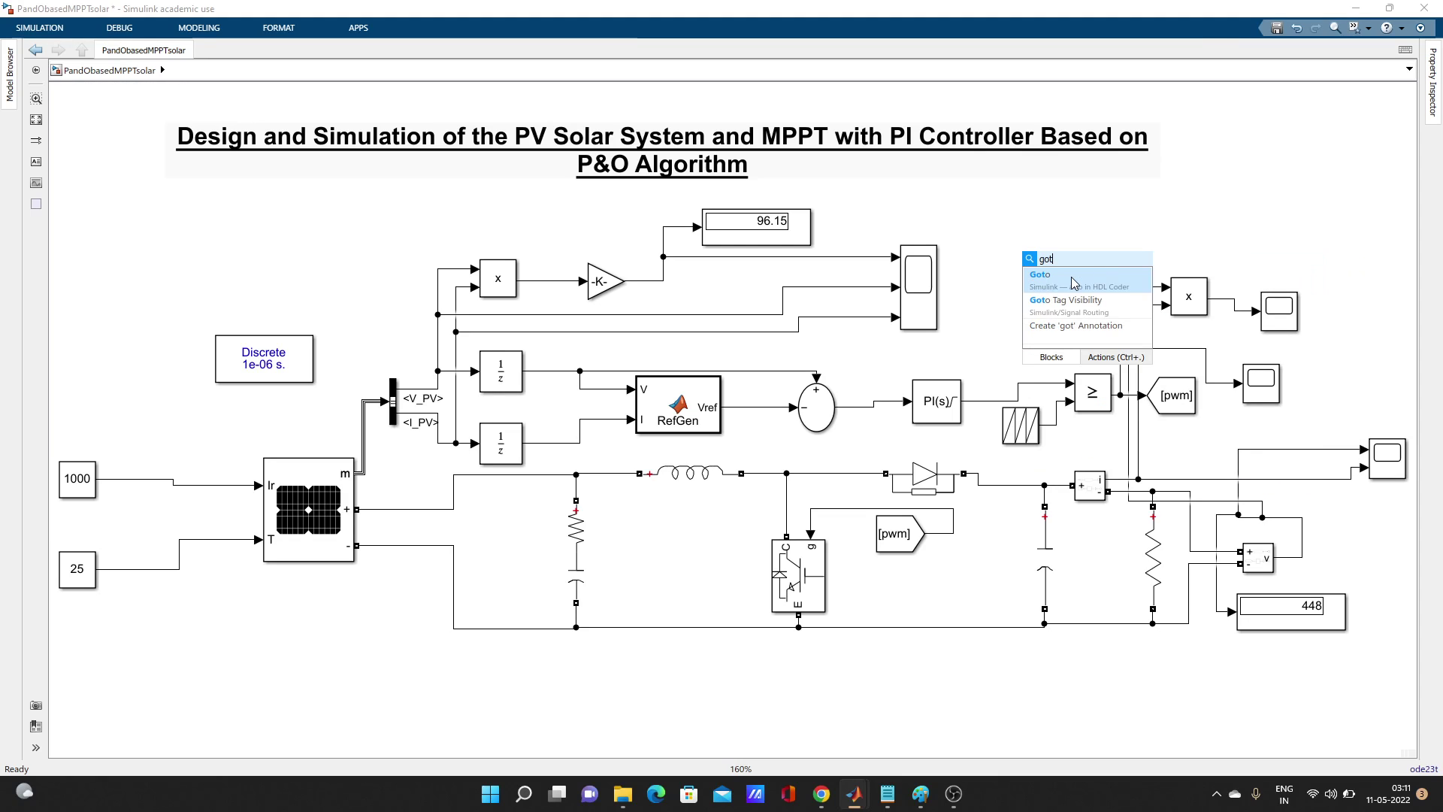
click(1072, 277)
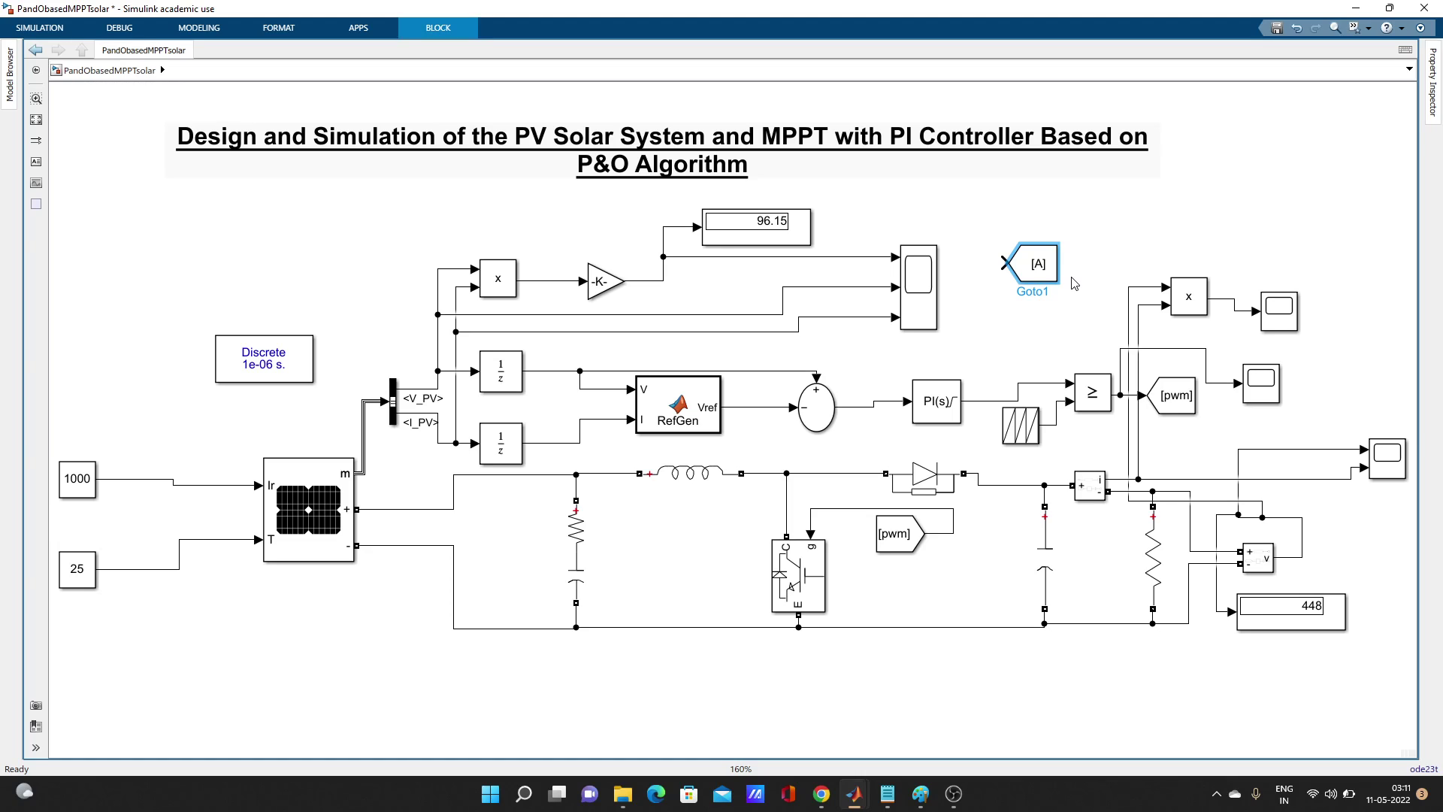
click(1042, 269)
double_click(1040, 272)
double_click(1181, 213)
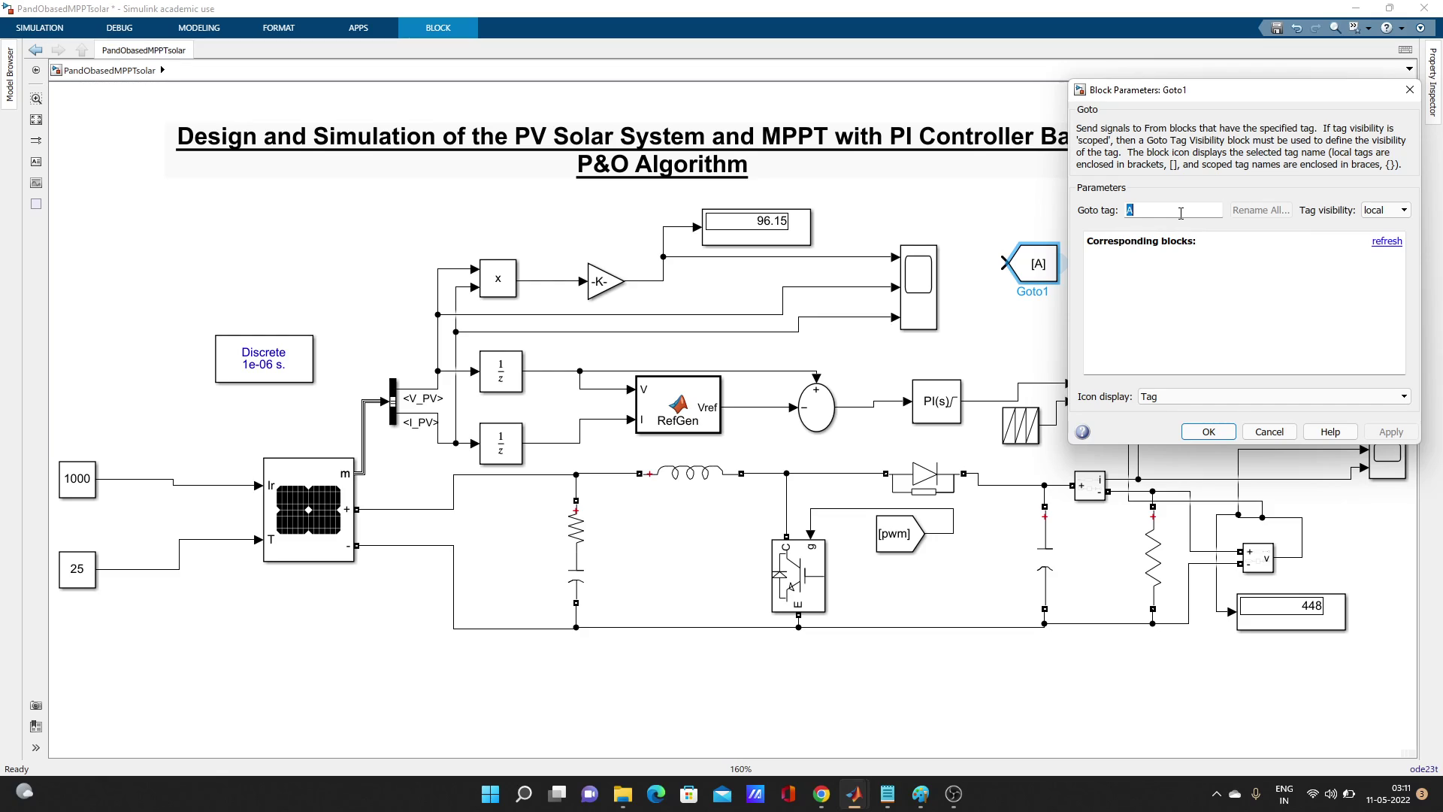
click(1400, 214)
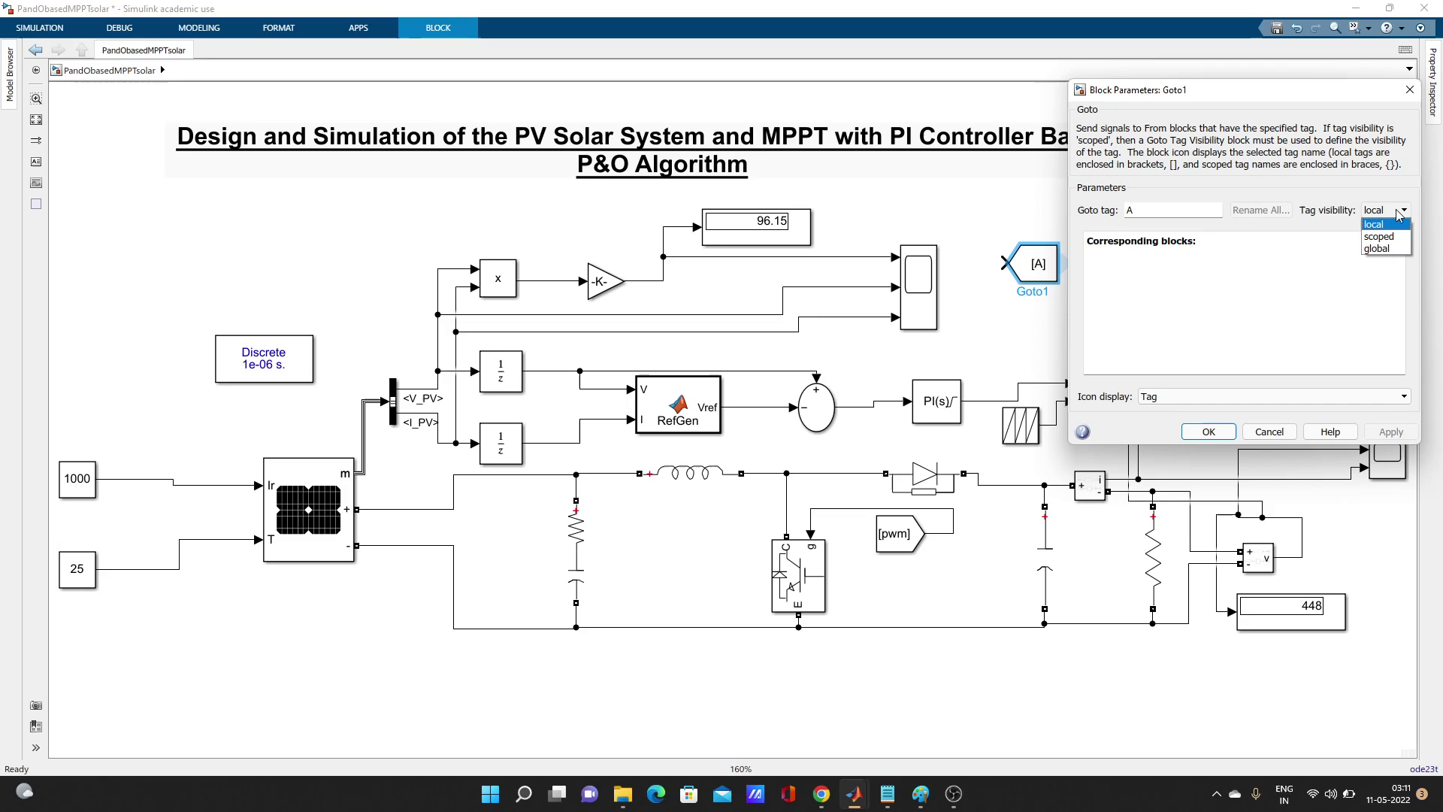
click(1409, 91)
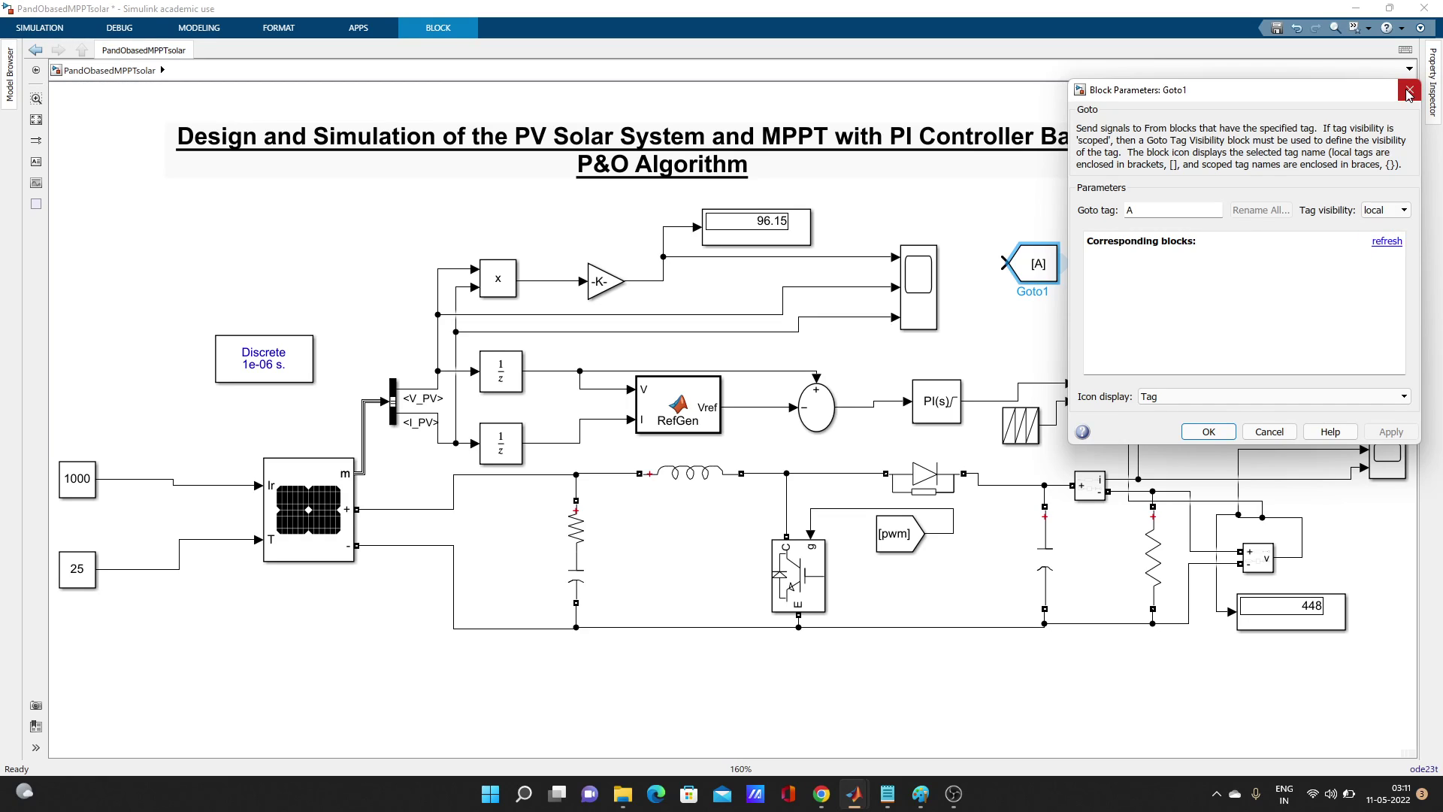
click(1408, 91)
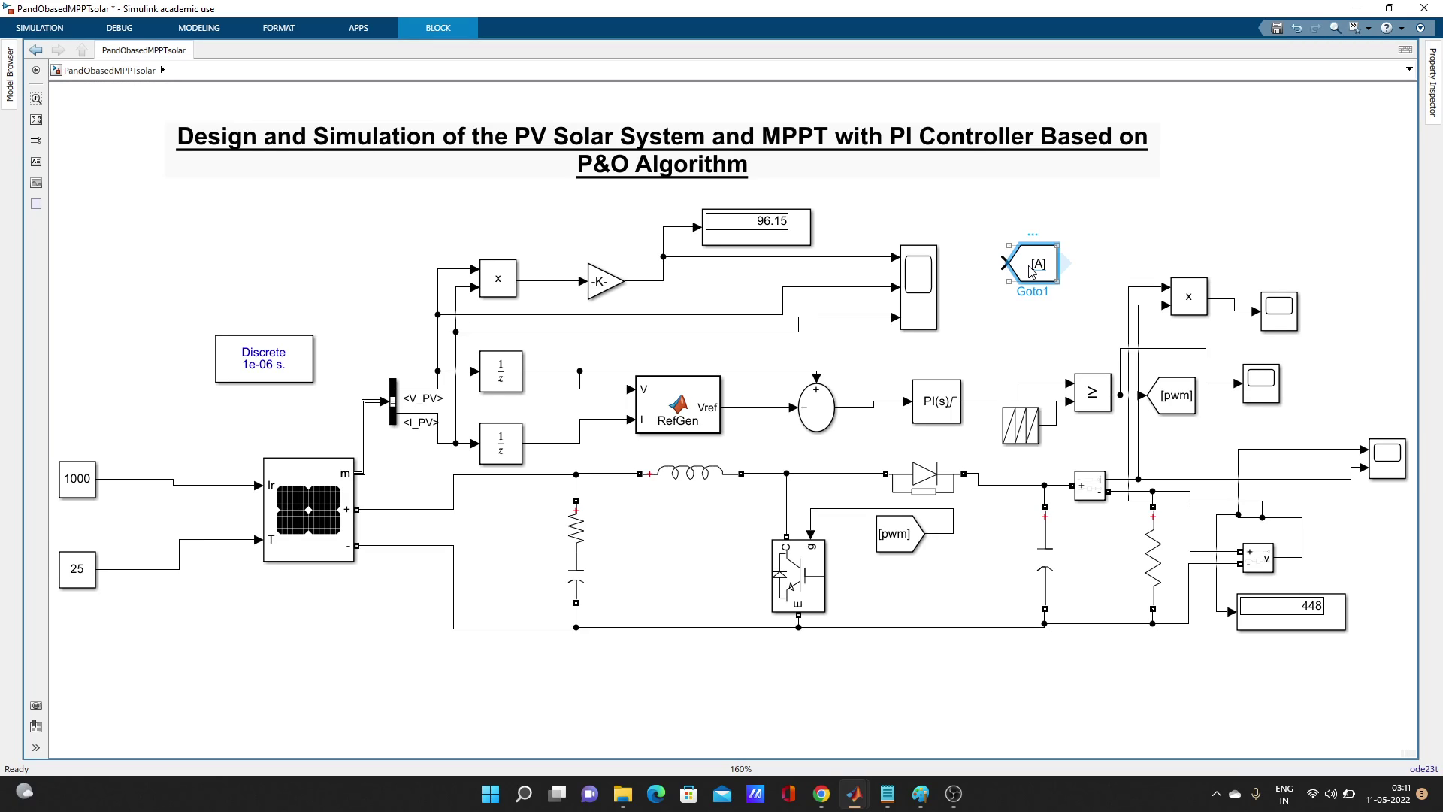
key(Delete)
click(1031, 272)
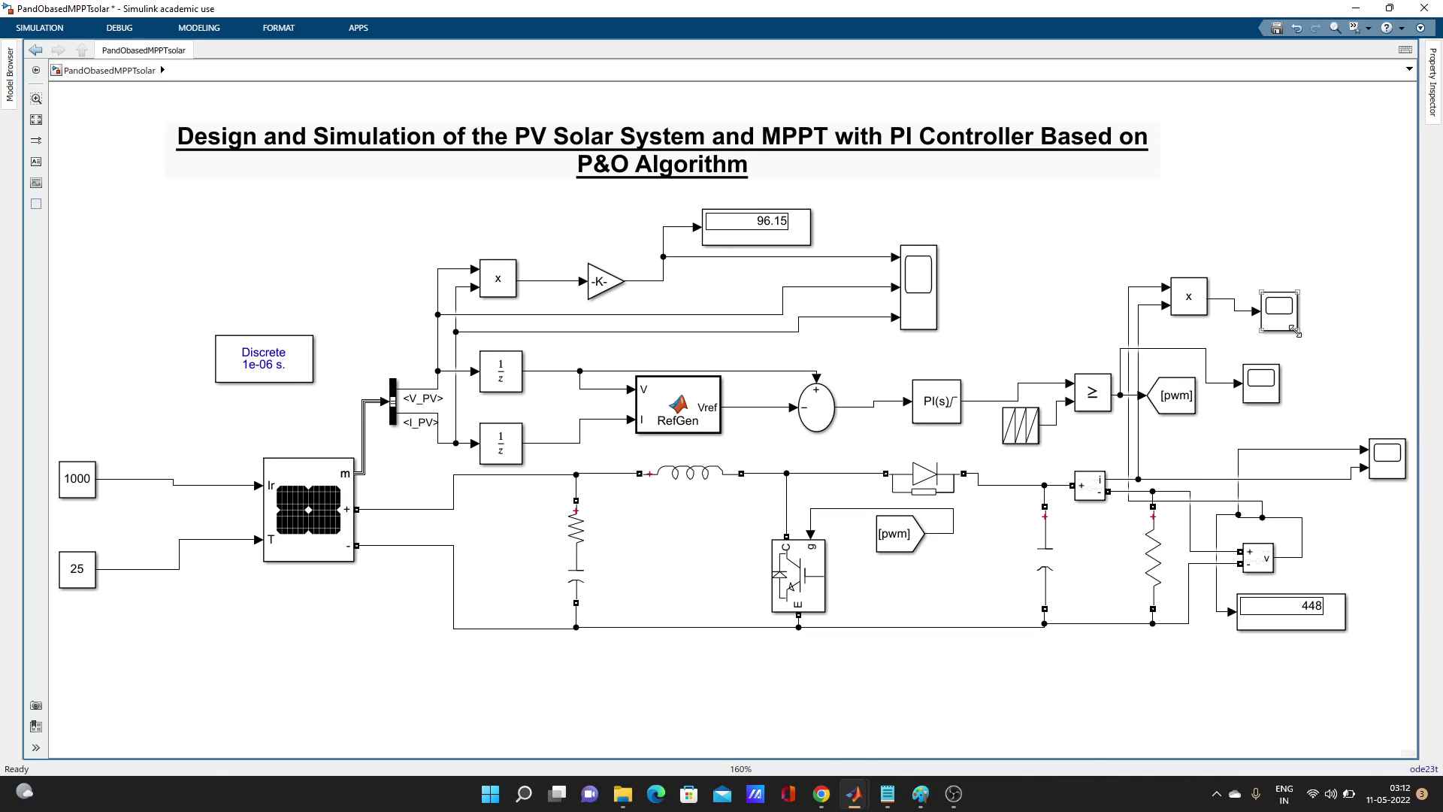
click(1196, 303)
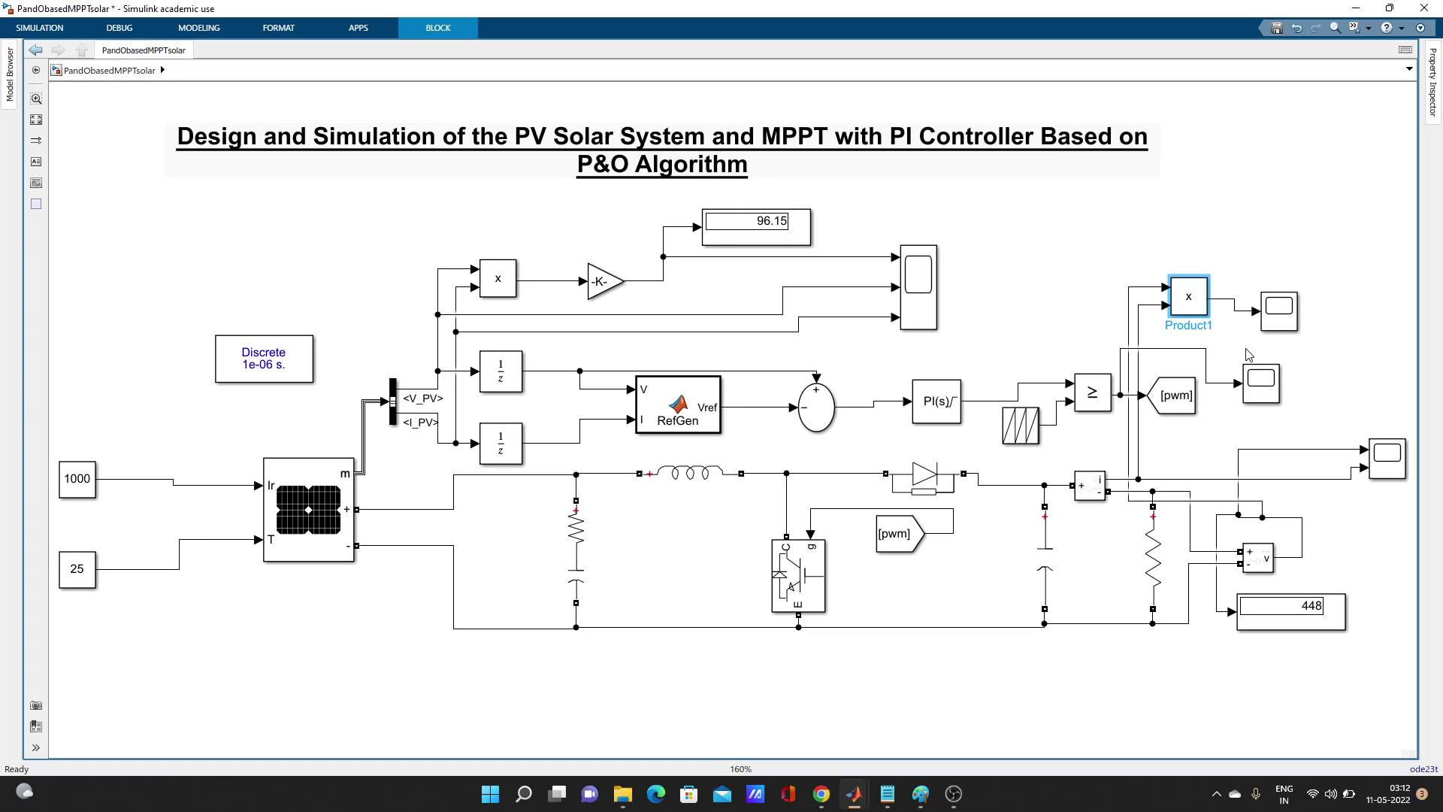
click(1276, 325)
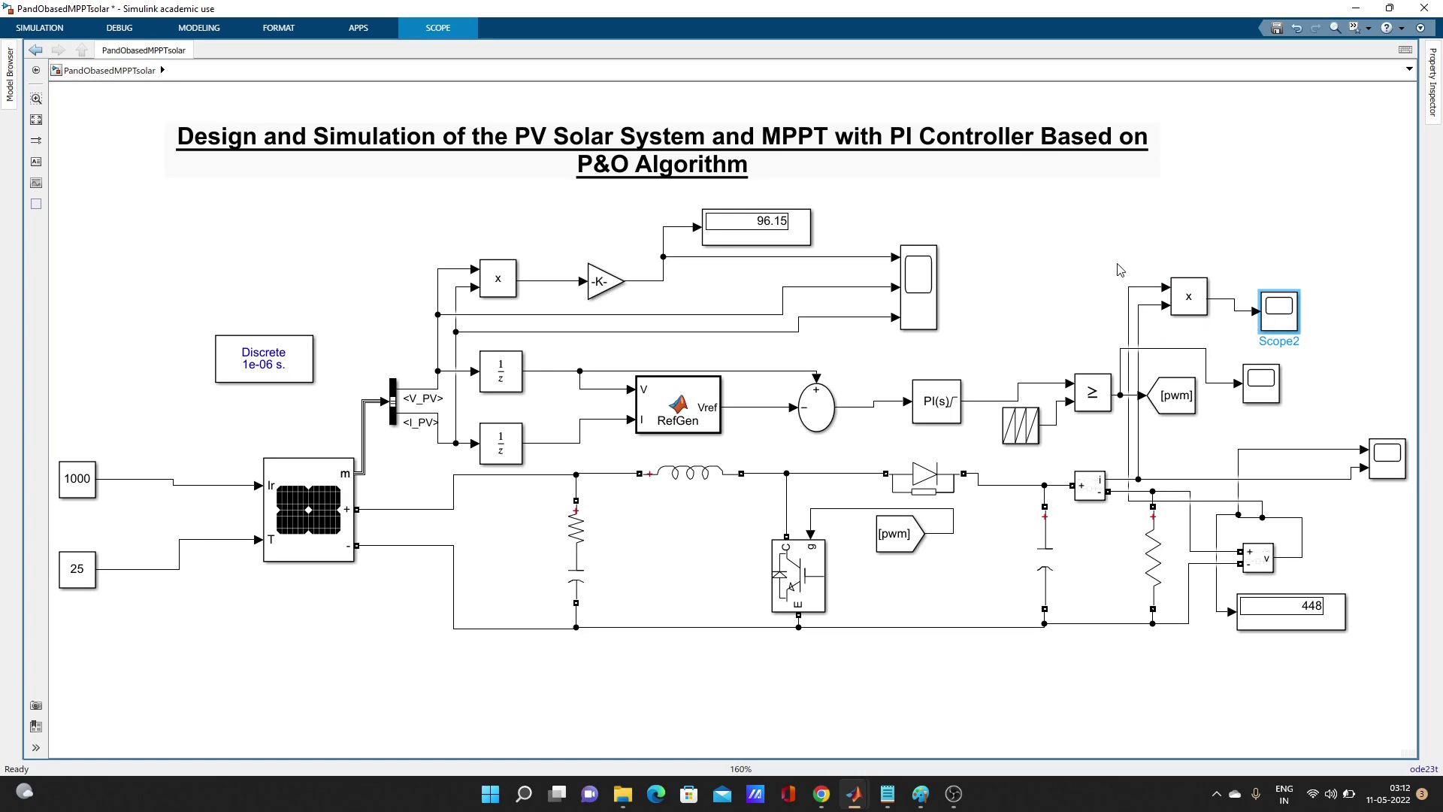
click(604, 283)
click(604, 285)
key(BackSpace)
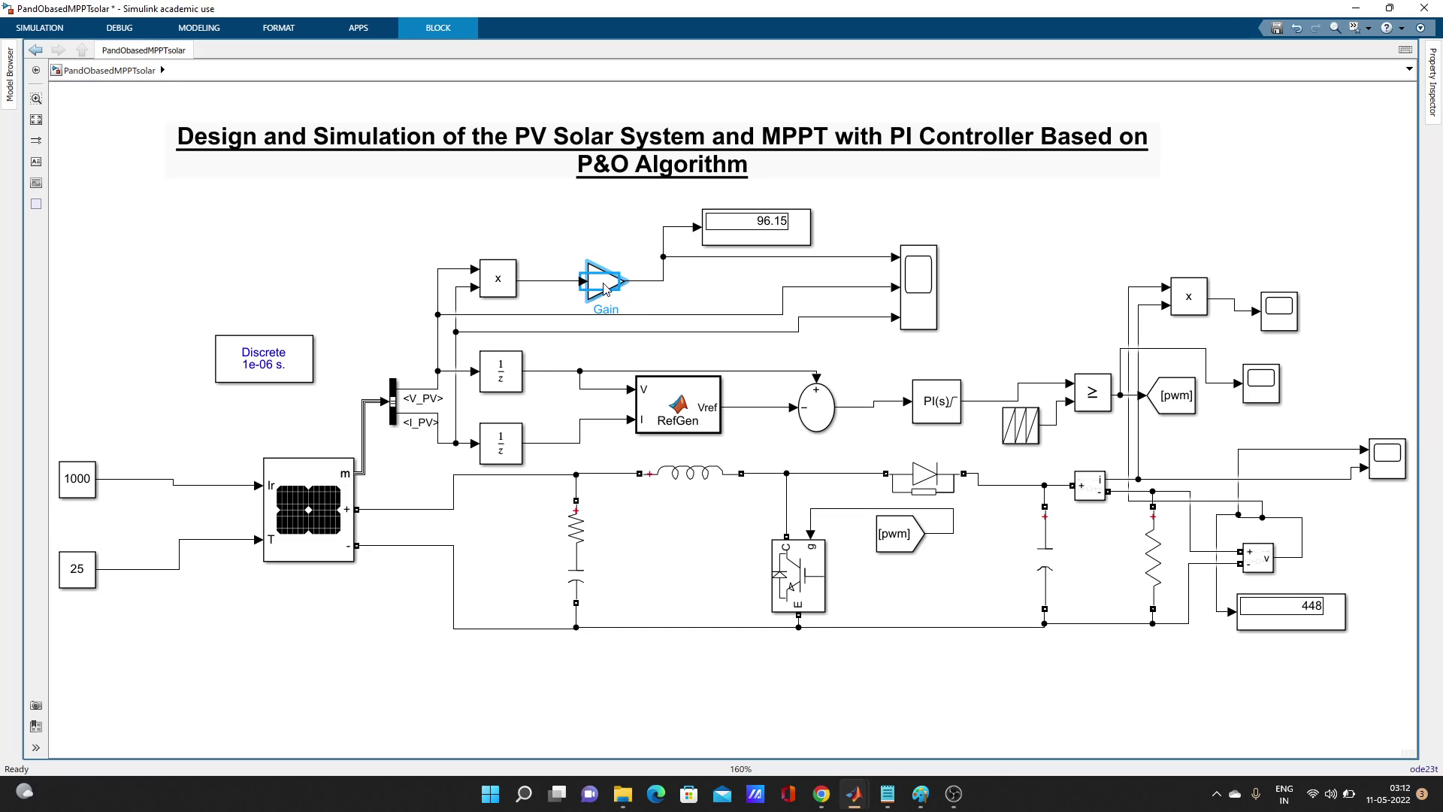
double_click(605, 290)
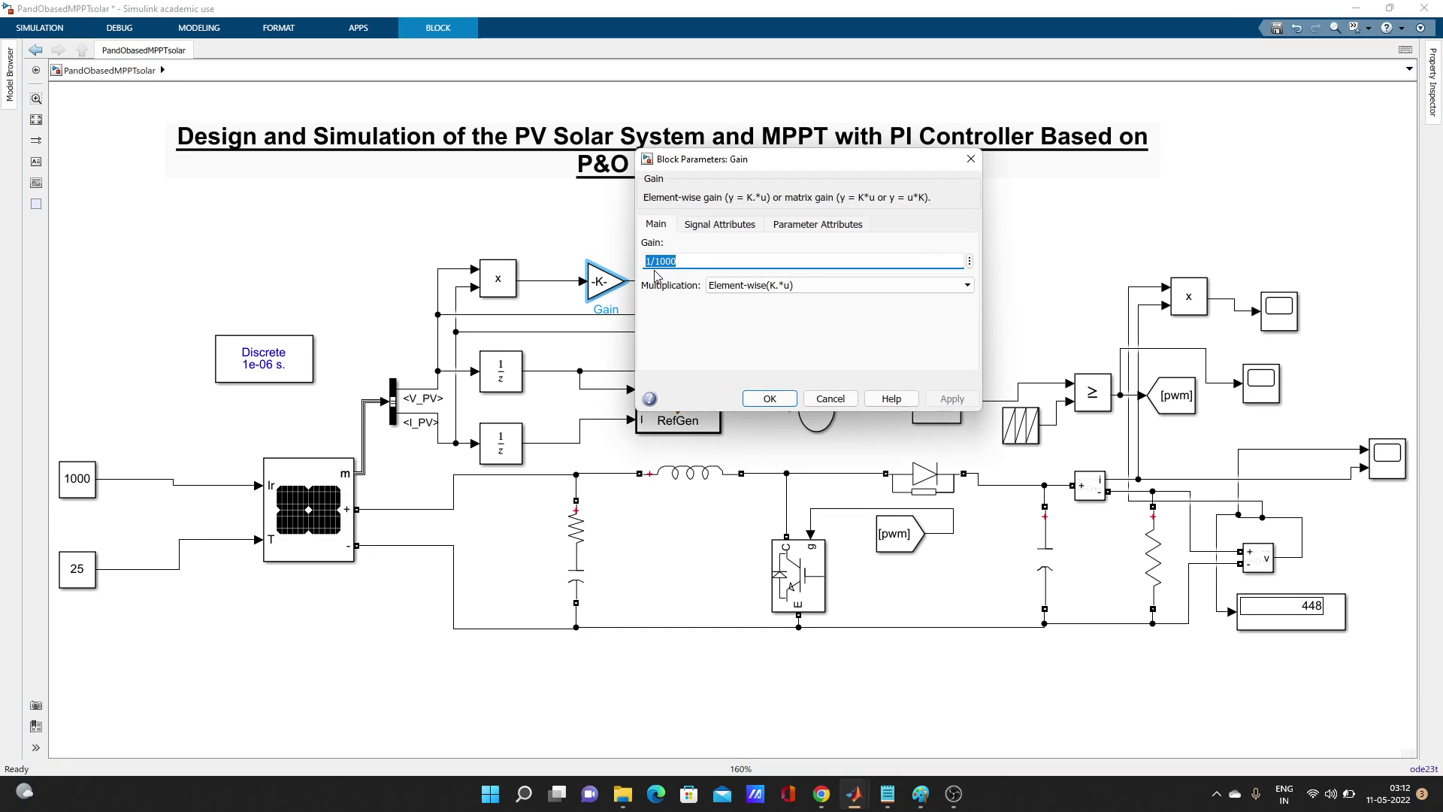
click(772, 399)
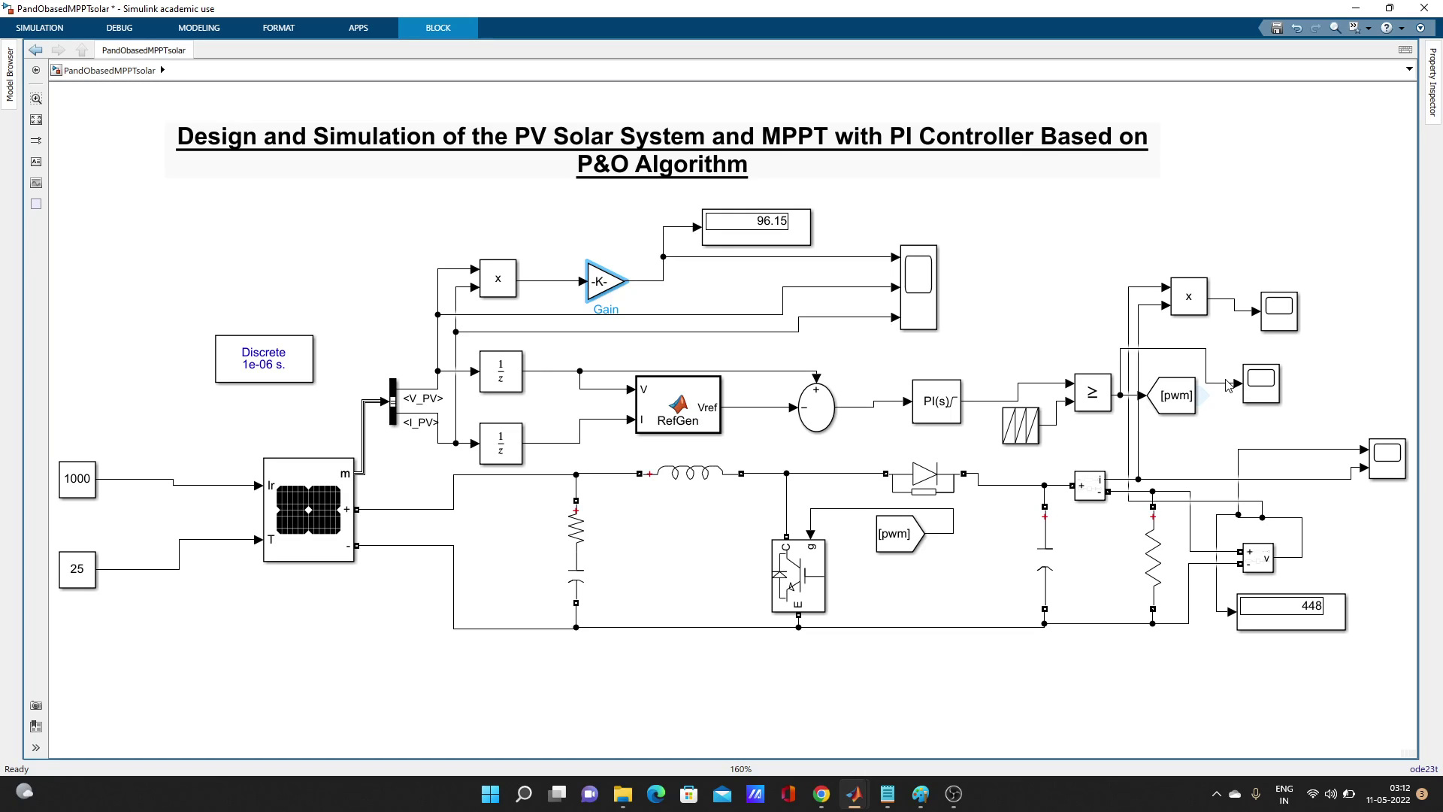
click(43, 30)
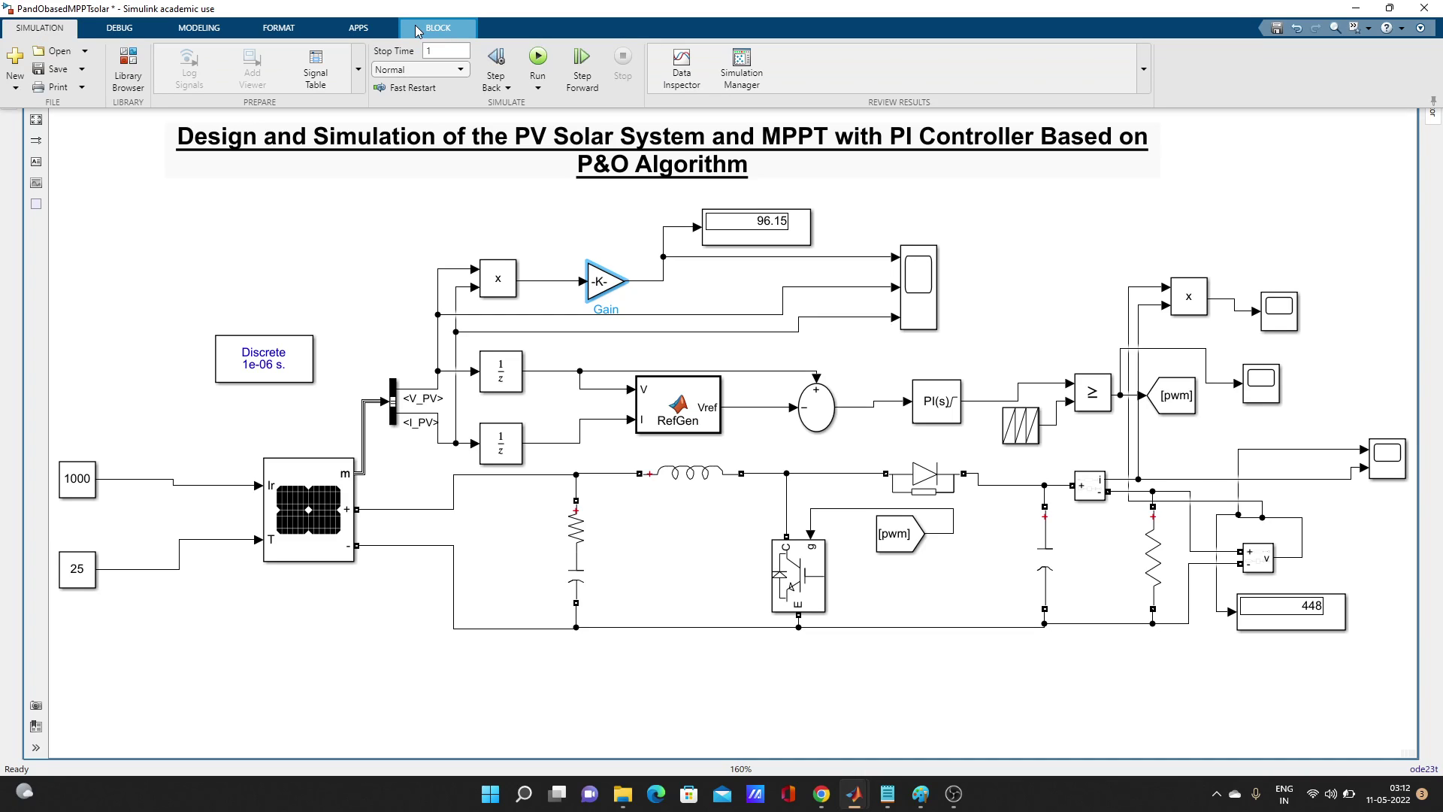
click(306, 33)
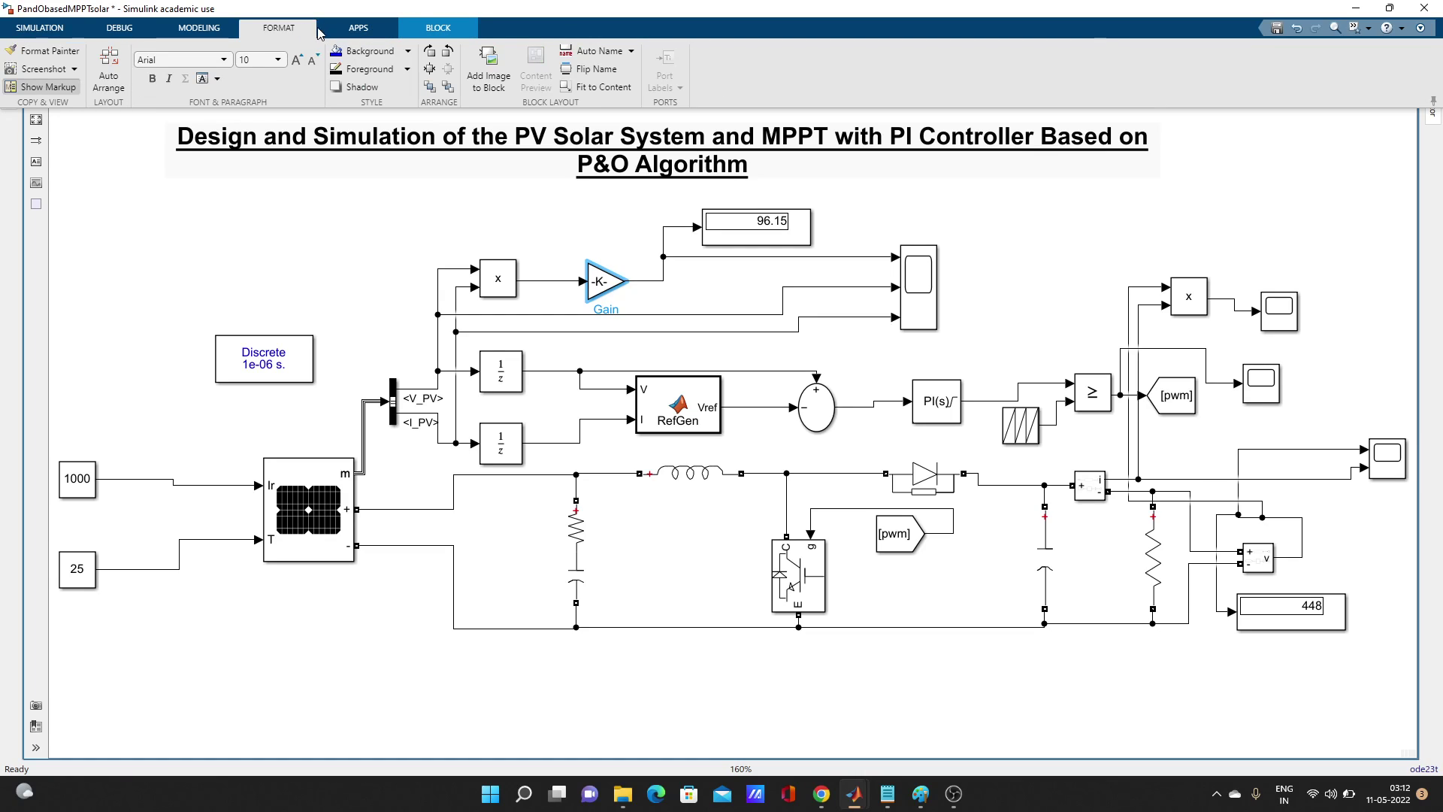
click(353, 32)
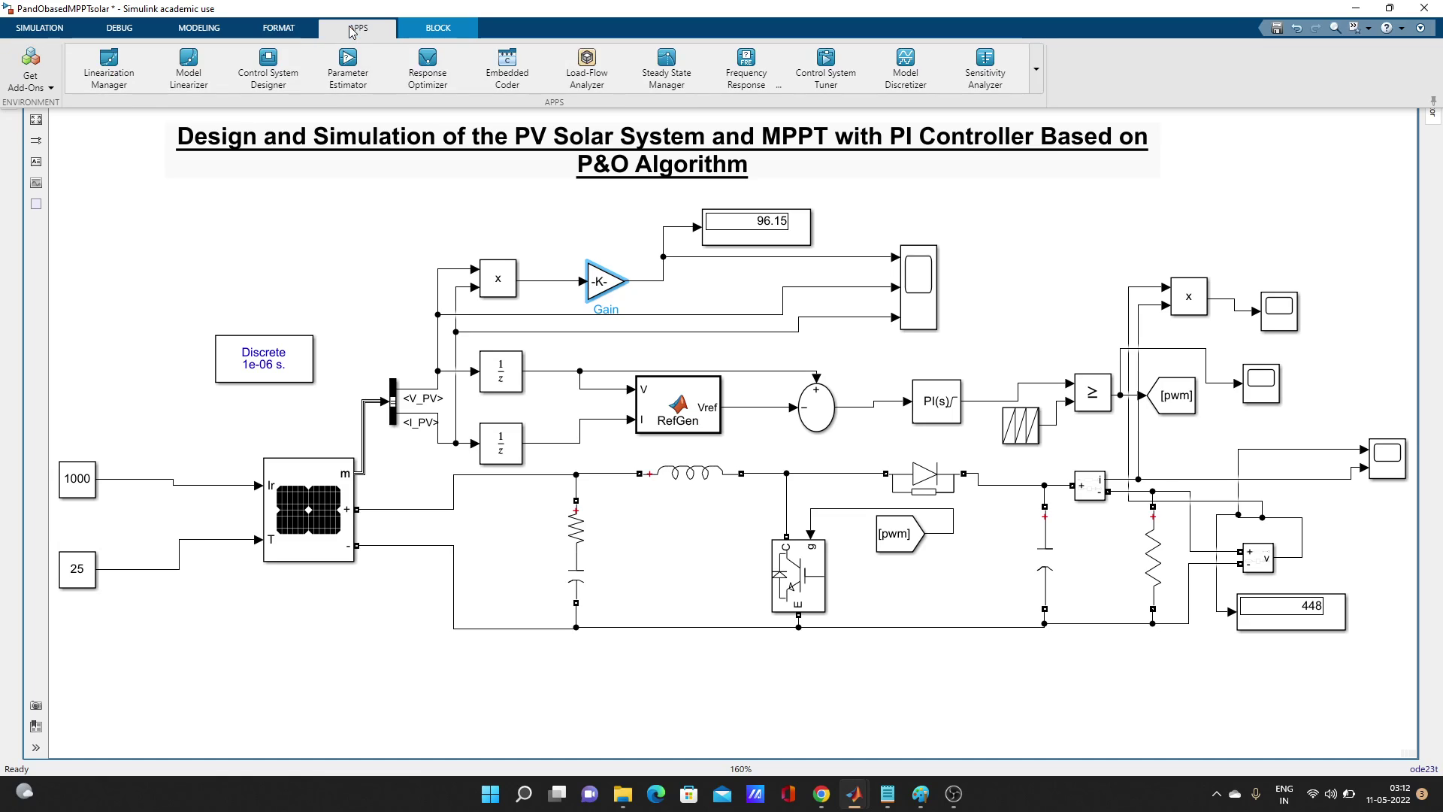
click(203, 28)
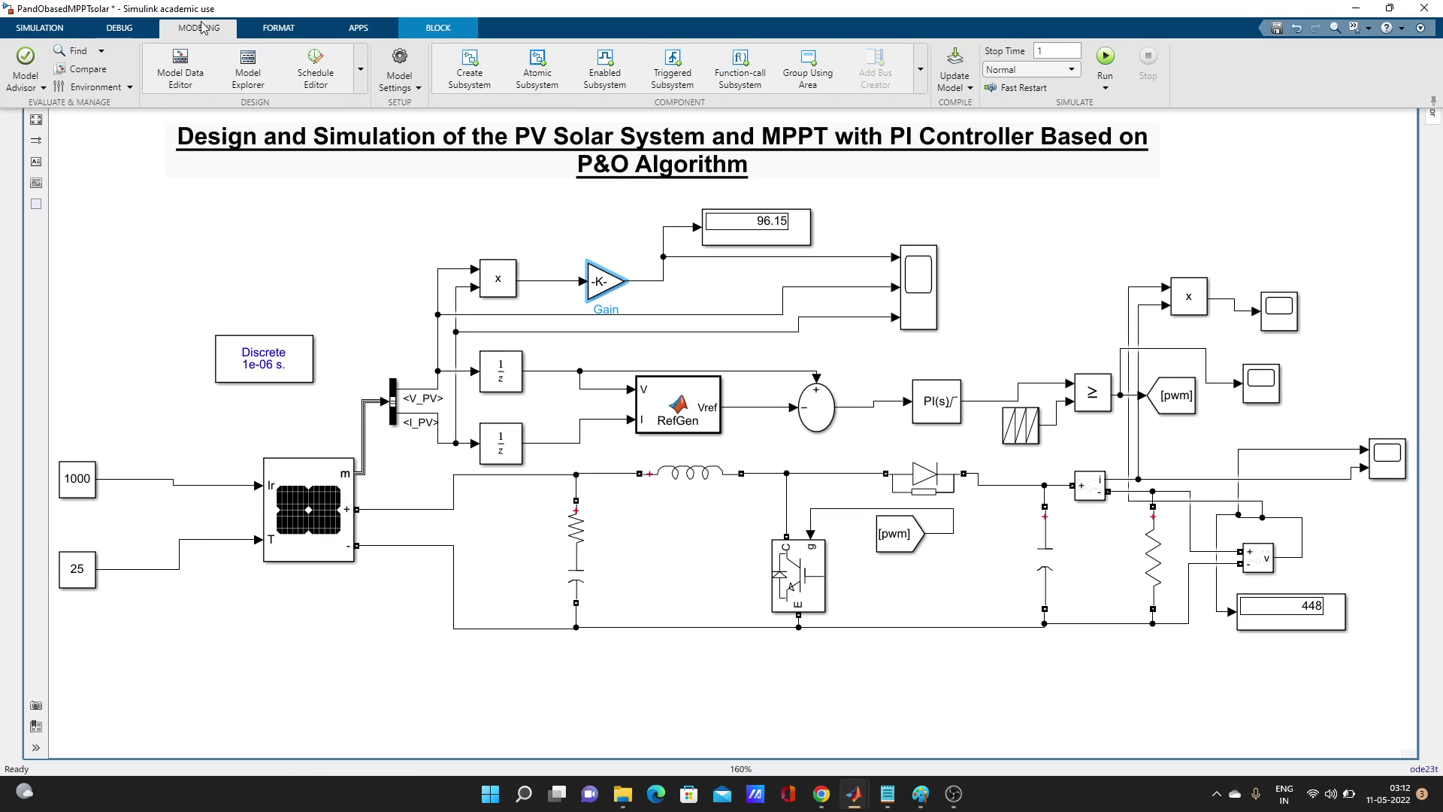
click(404, 72)
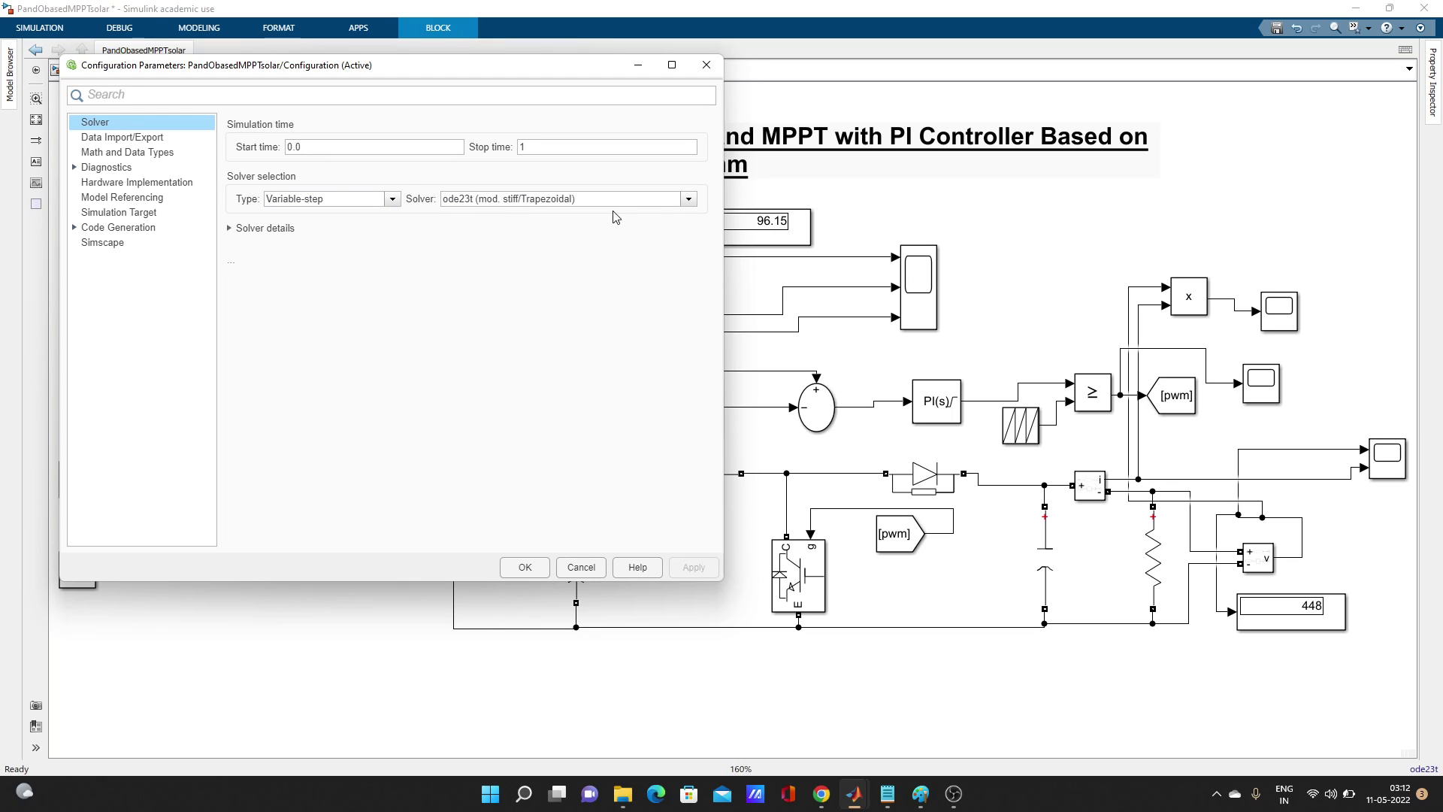
click(689, 198)
click(690, 200)
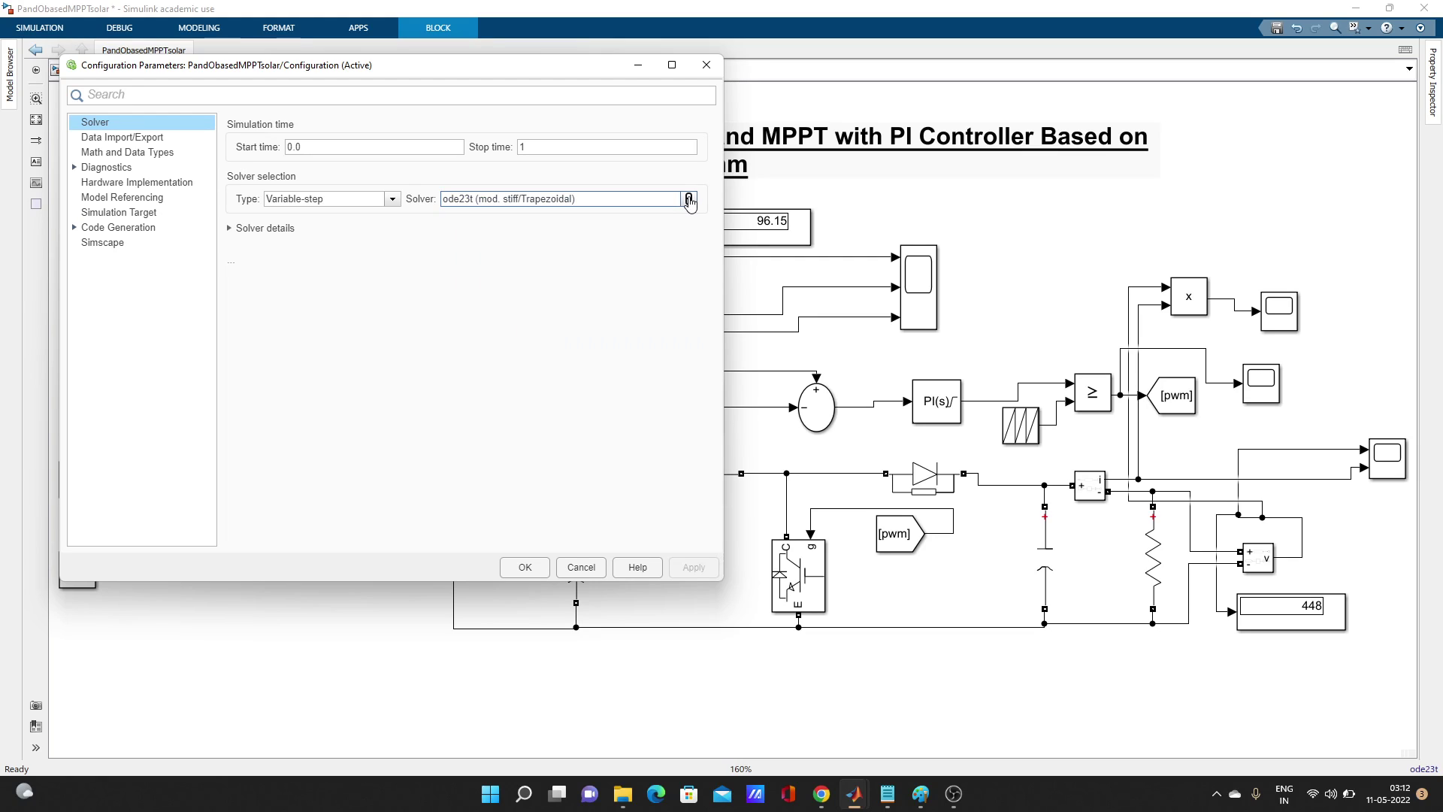
click(707, 67)
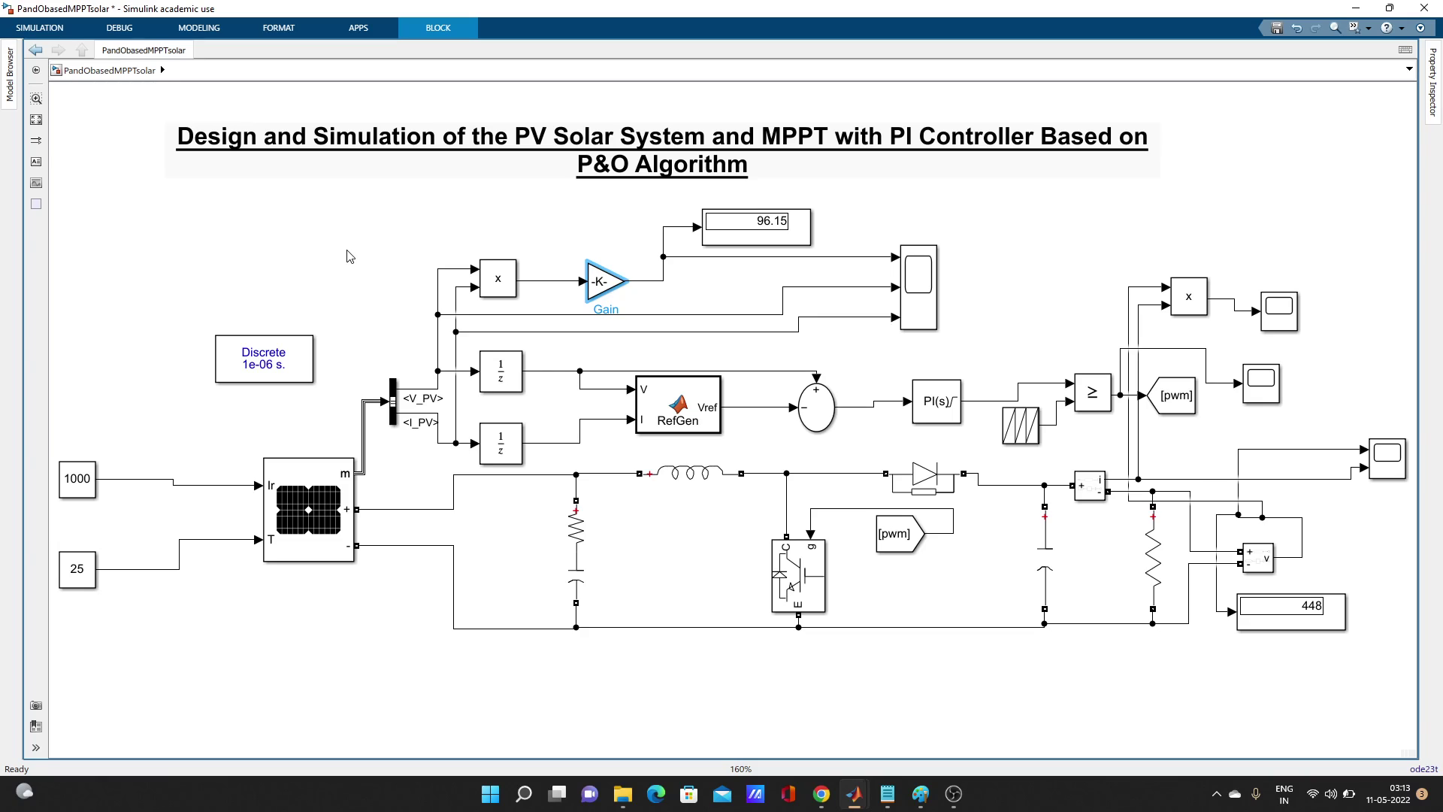
Run the simulation and open Scope1 to watch the PV power, V_PV and I_PV traces
click(64, 31)
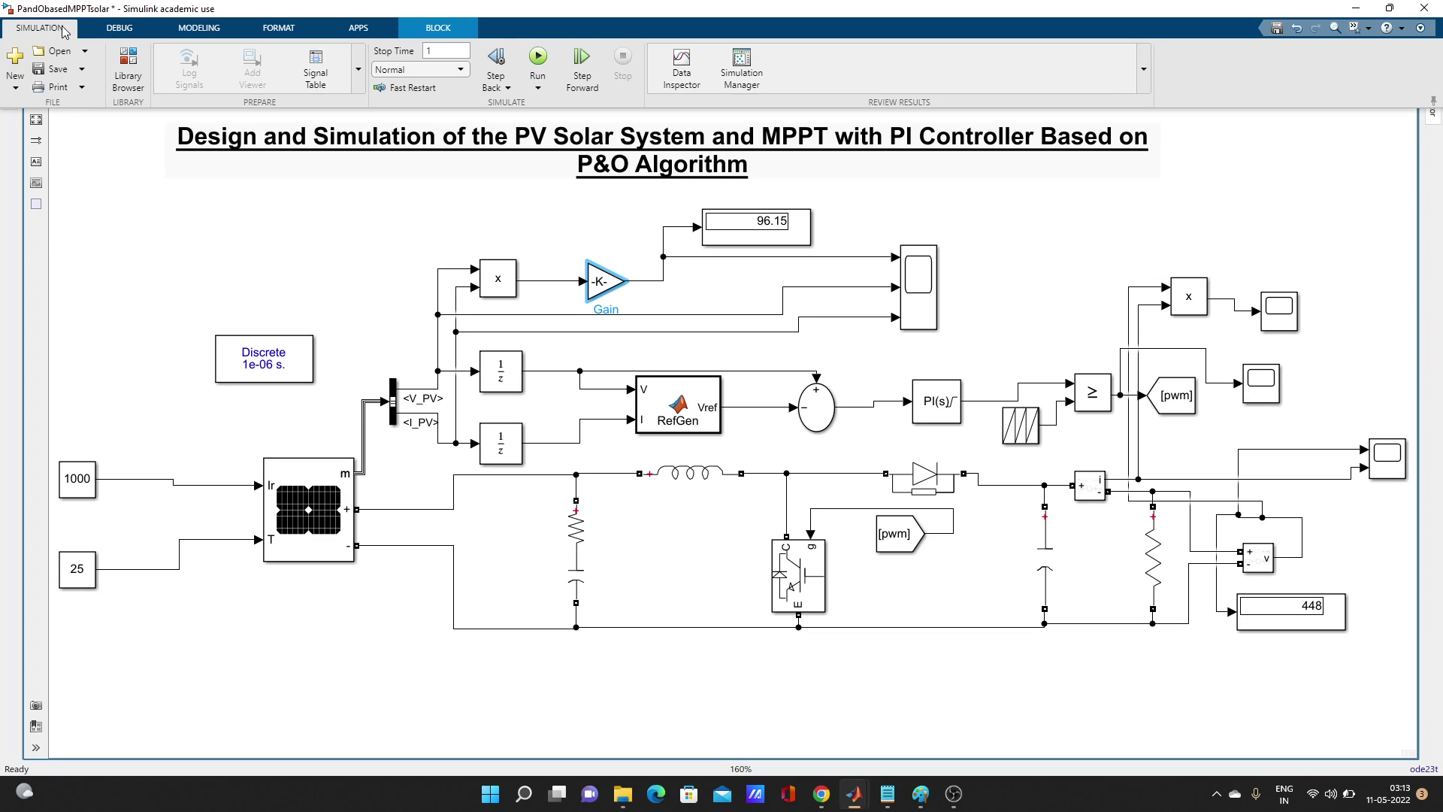
click(538, 60)
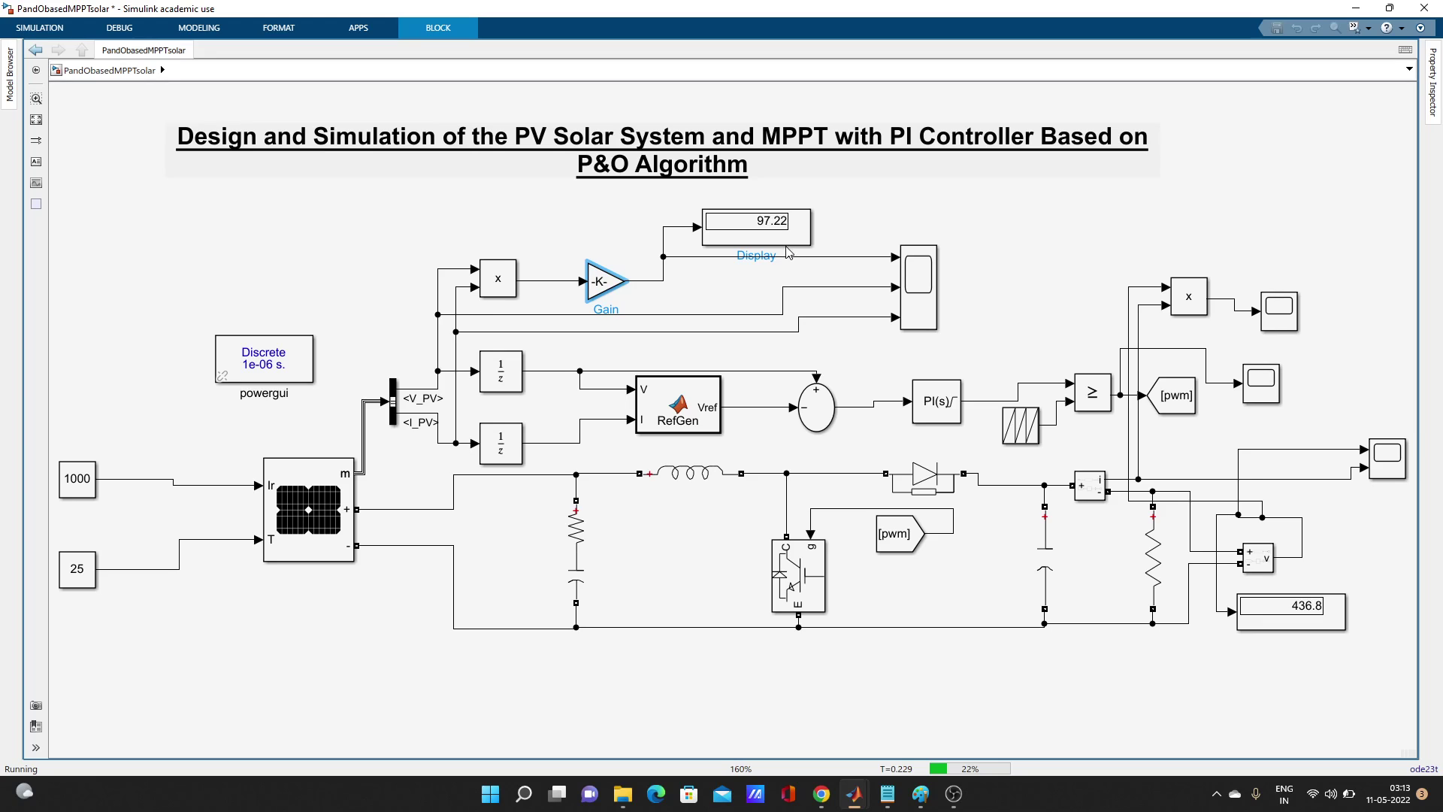
click(930, 293)
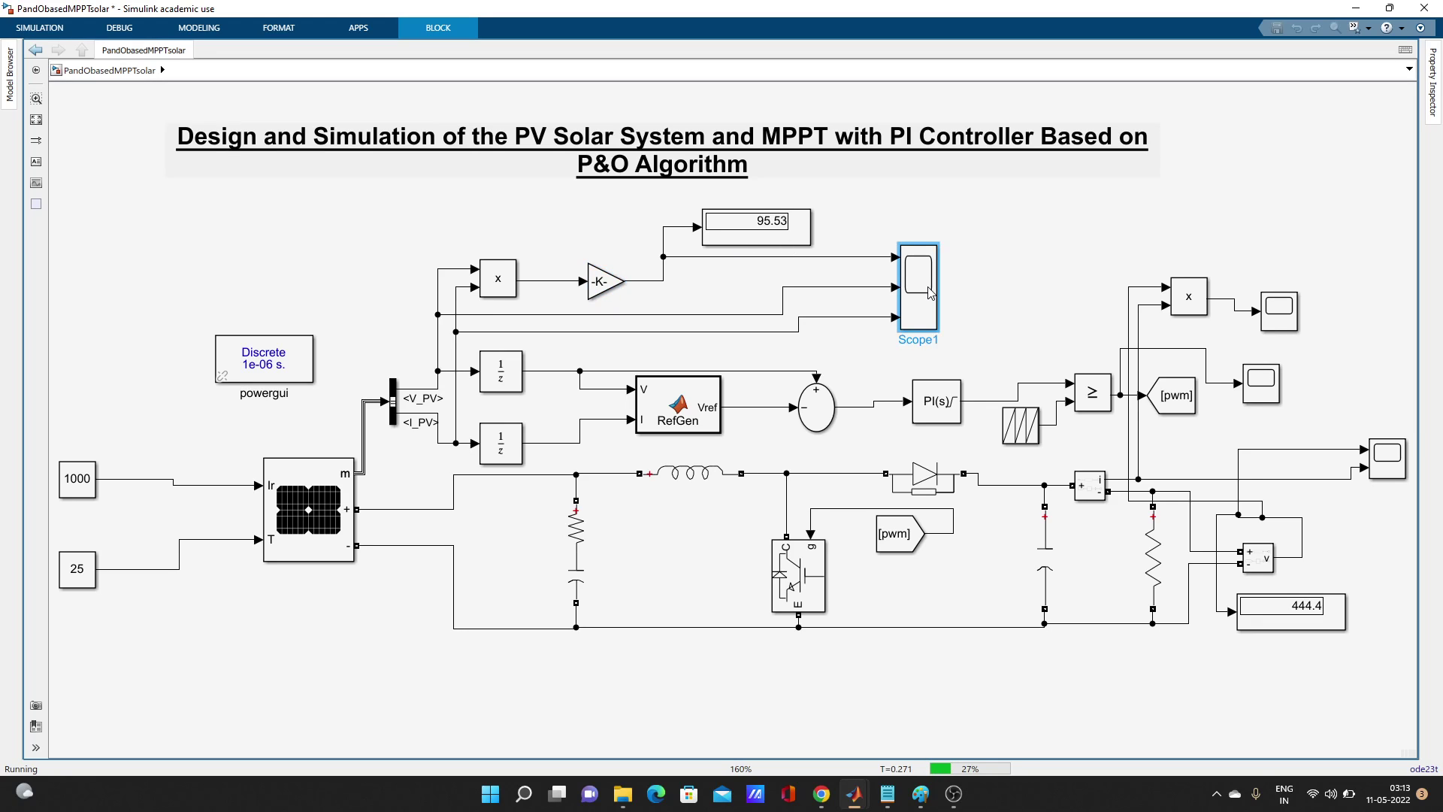
double_click(929, 292)
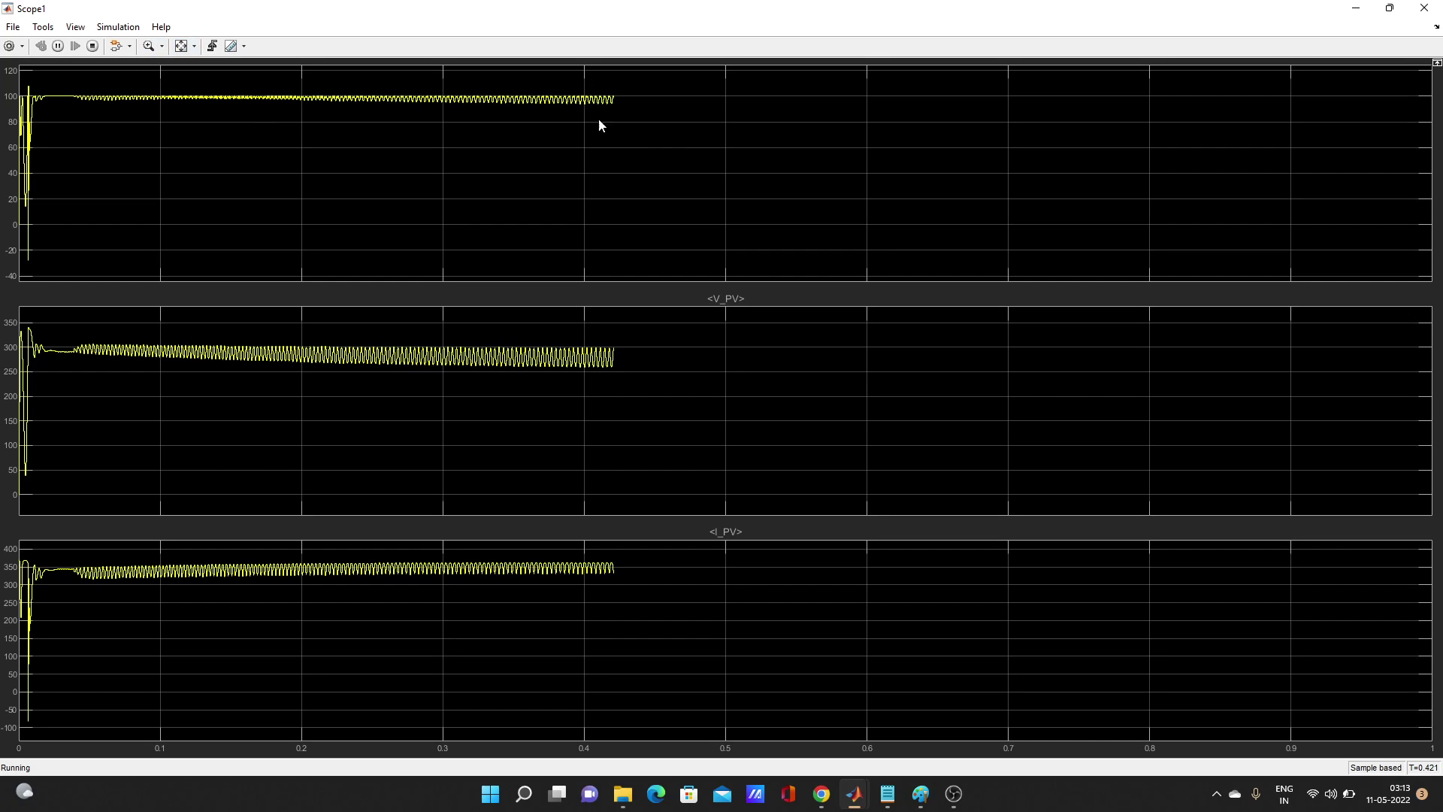
Bring up the pv4.jpg design specs to compare against the simulation results
mouse_move(877, 787)
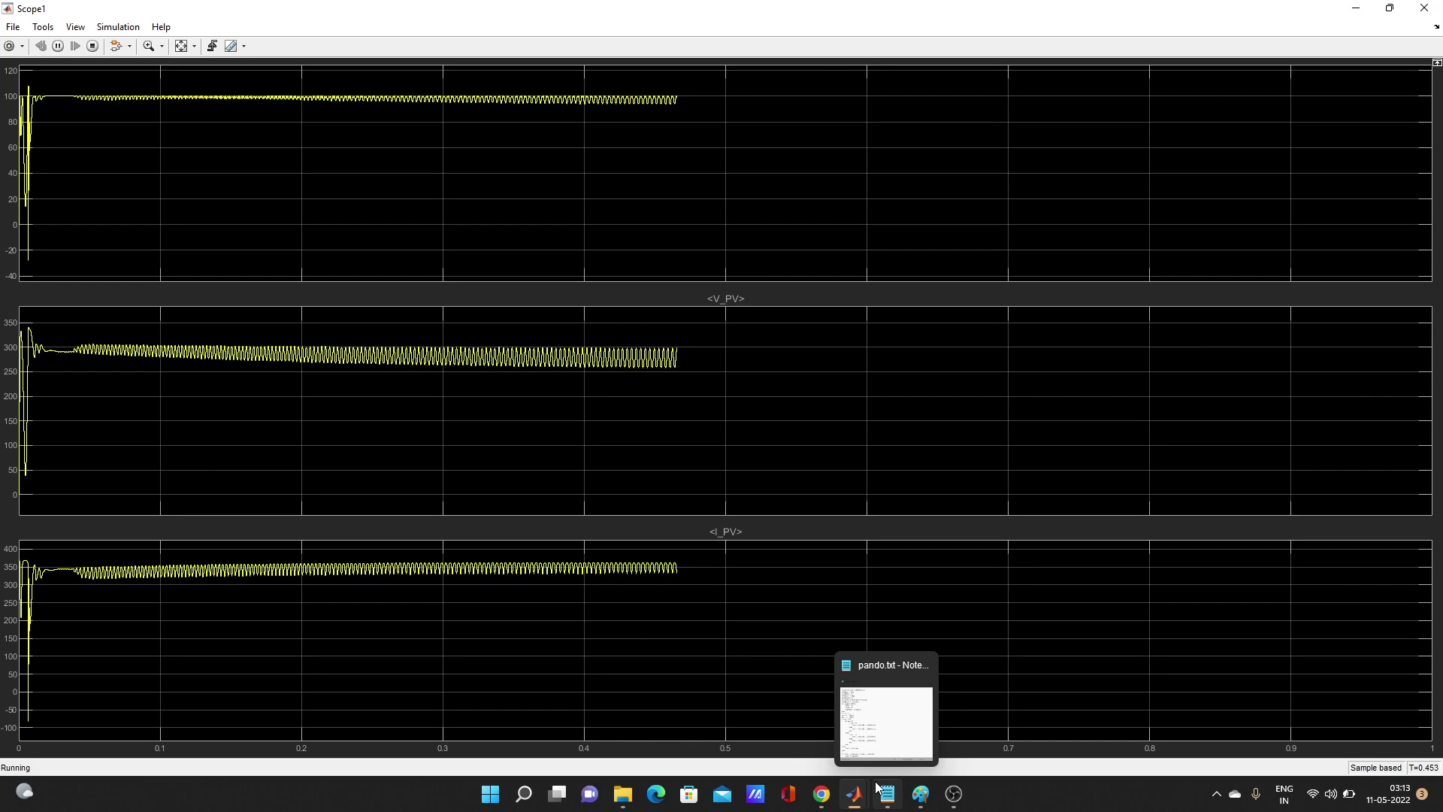
mouse_move(924, 796)
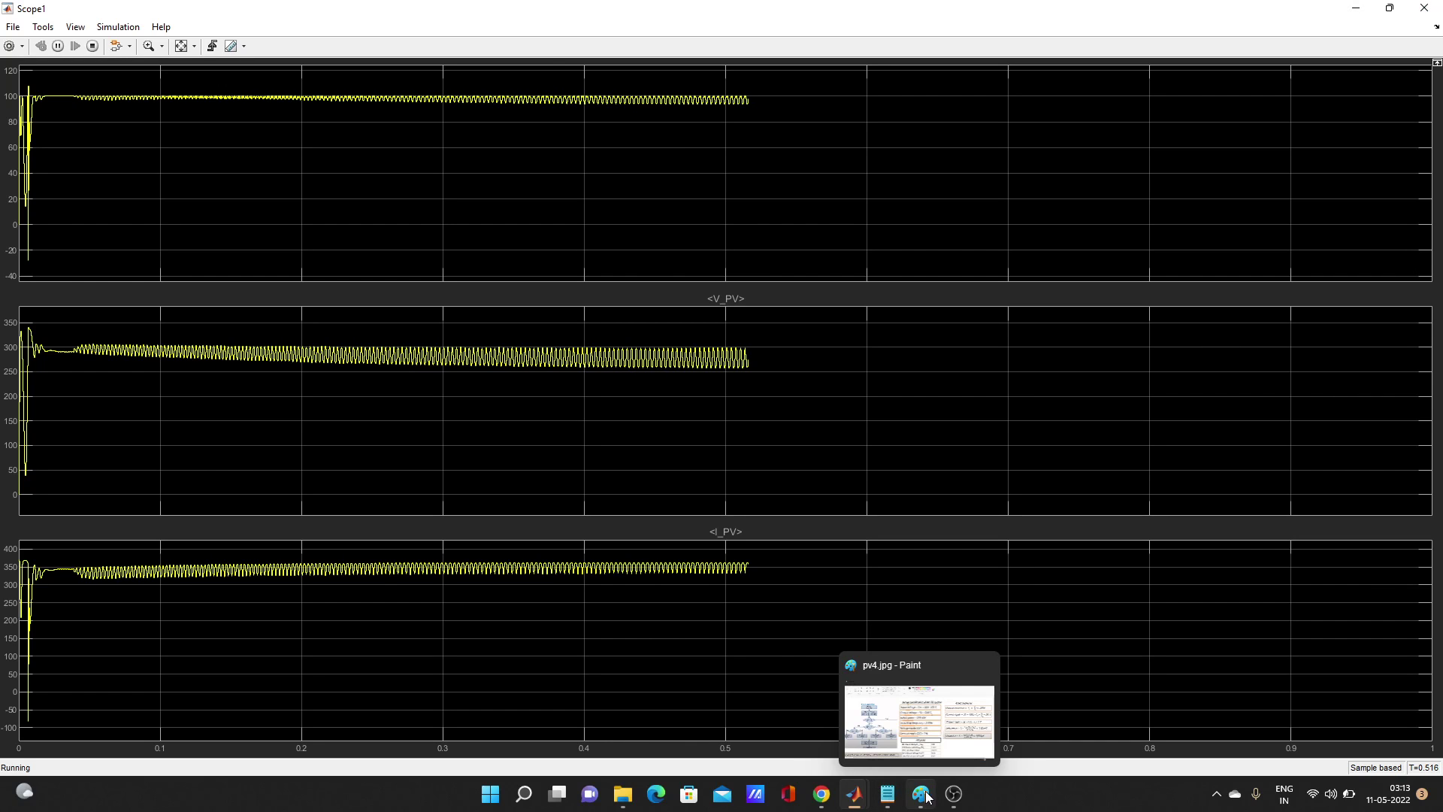
click(914, 760)
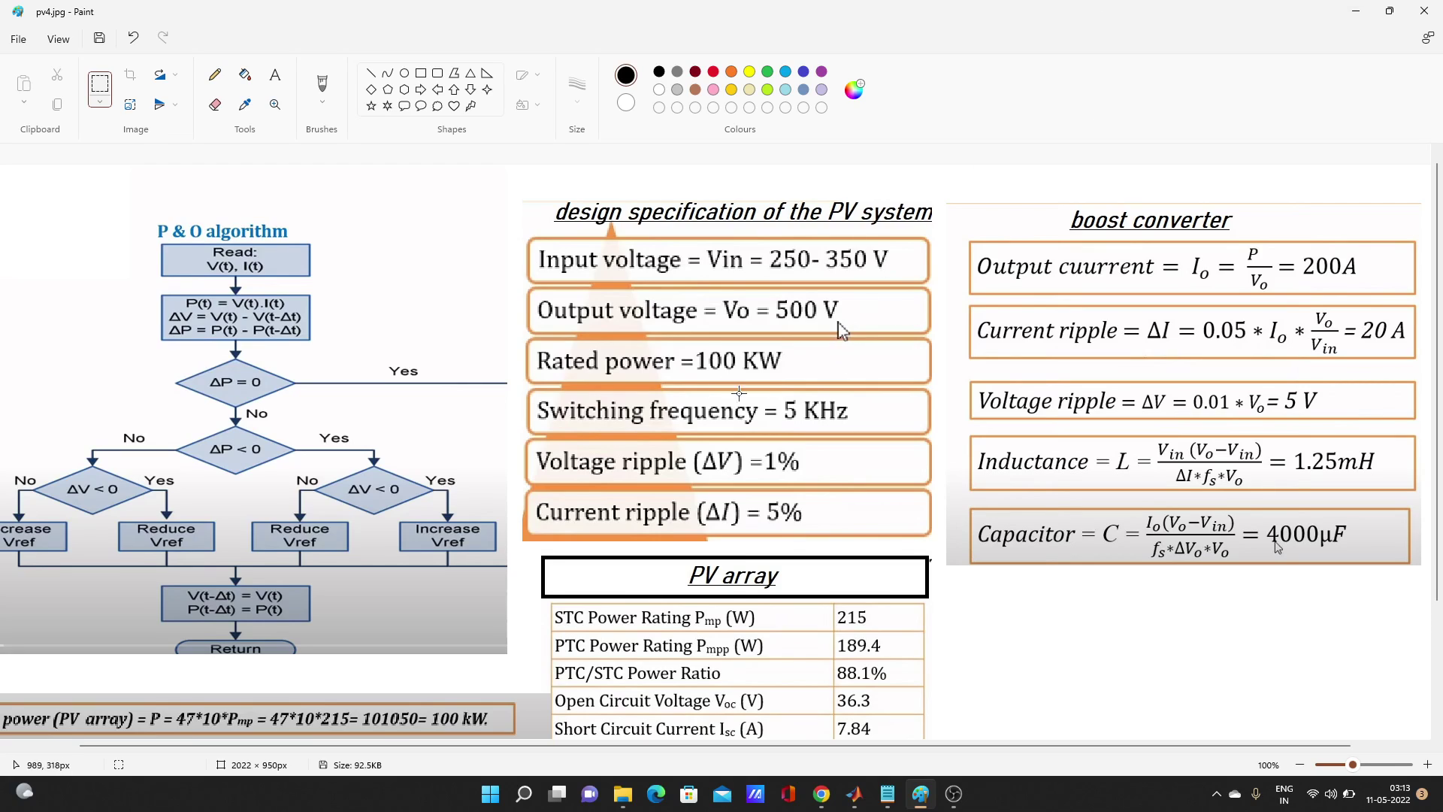
Hide the design image, autoscale Scope1's axes, then minimize Scope1 to show the model
click(1359, 11)
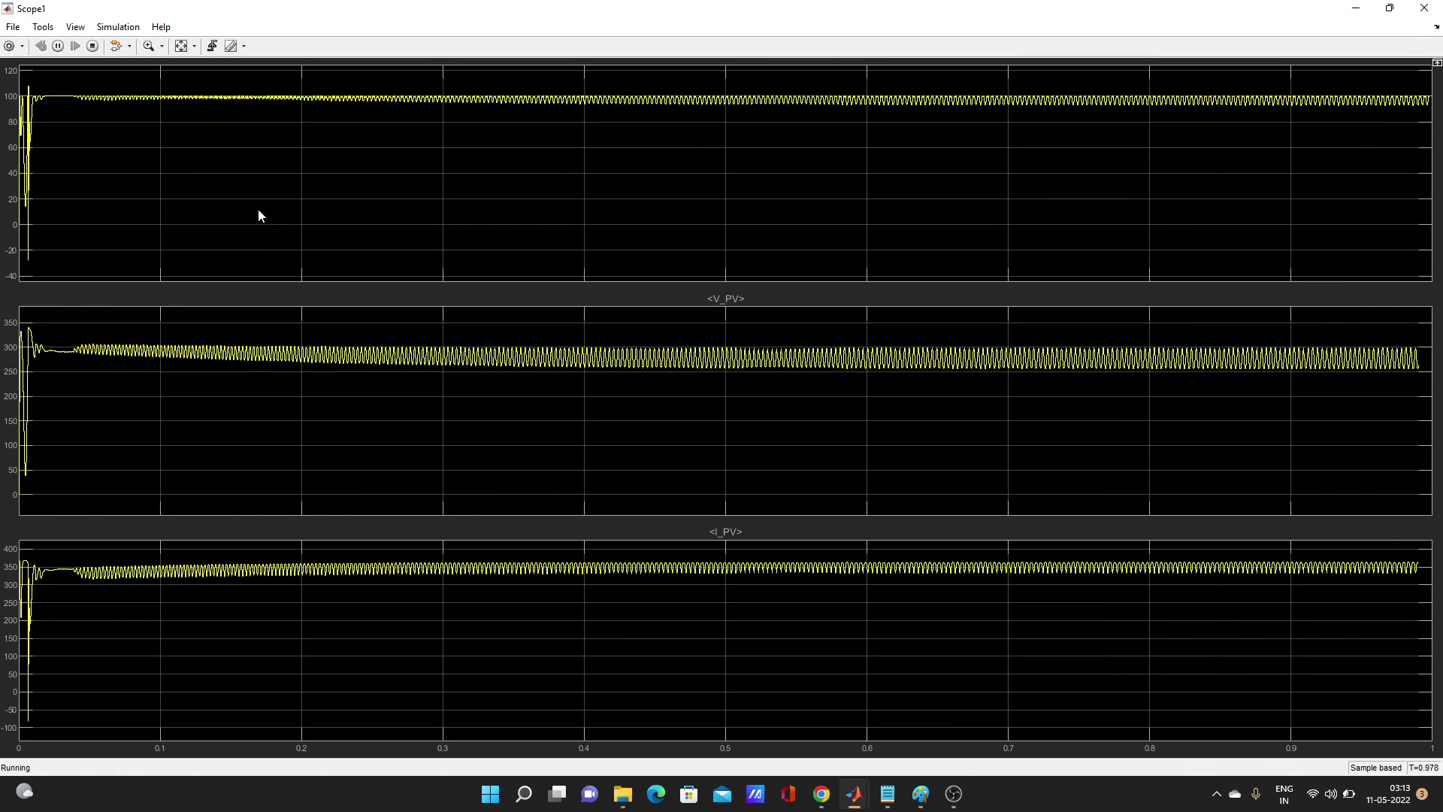
click(181, 47)
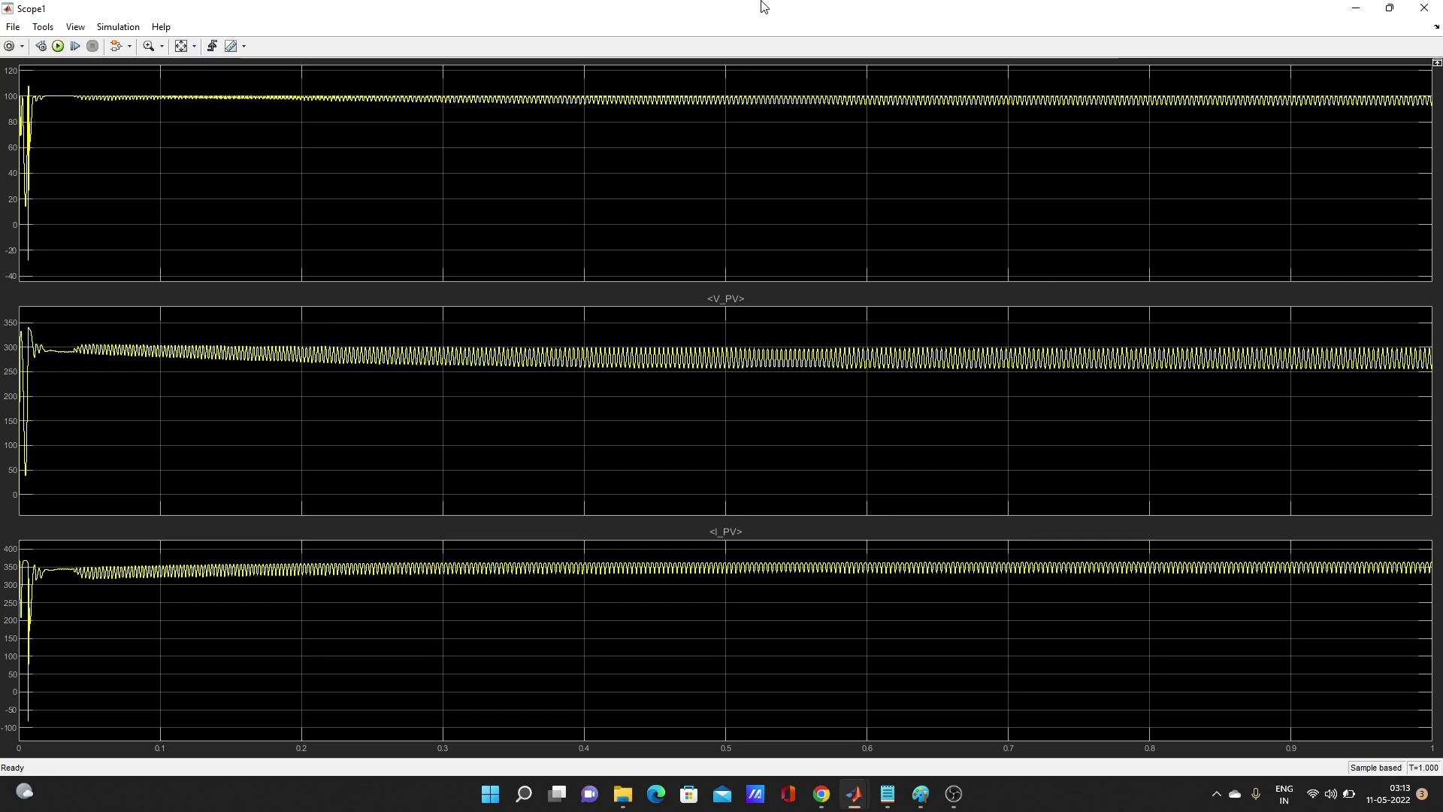
click(1365, 9)
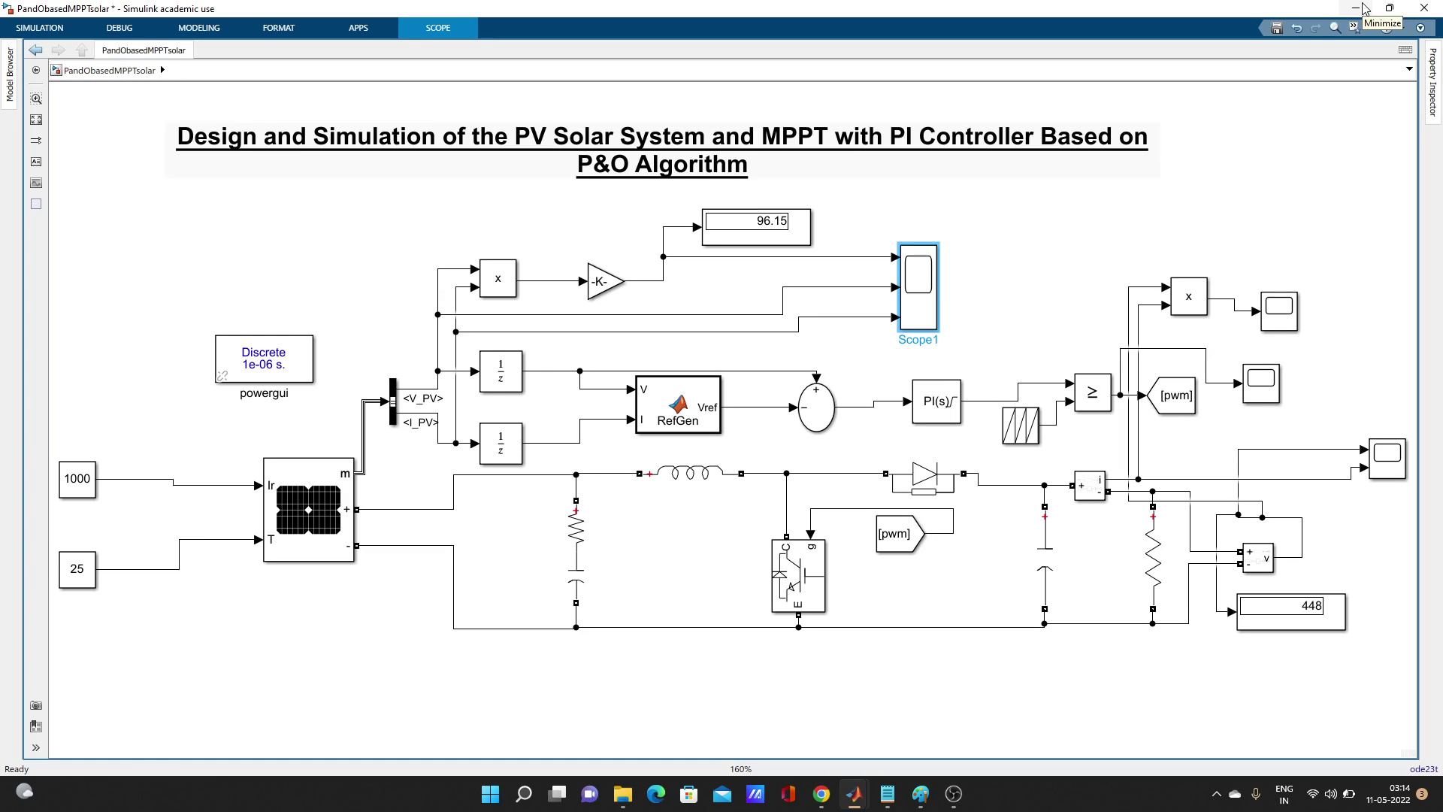
double_click(930, 290)
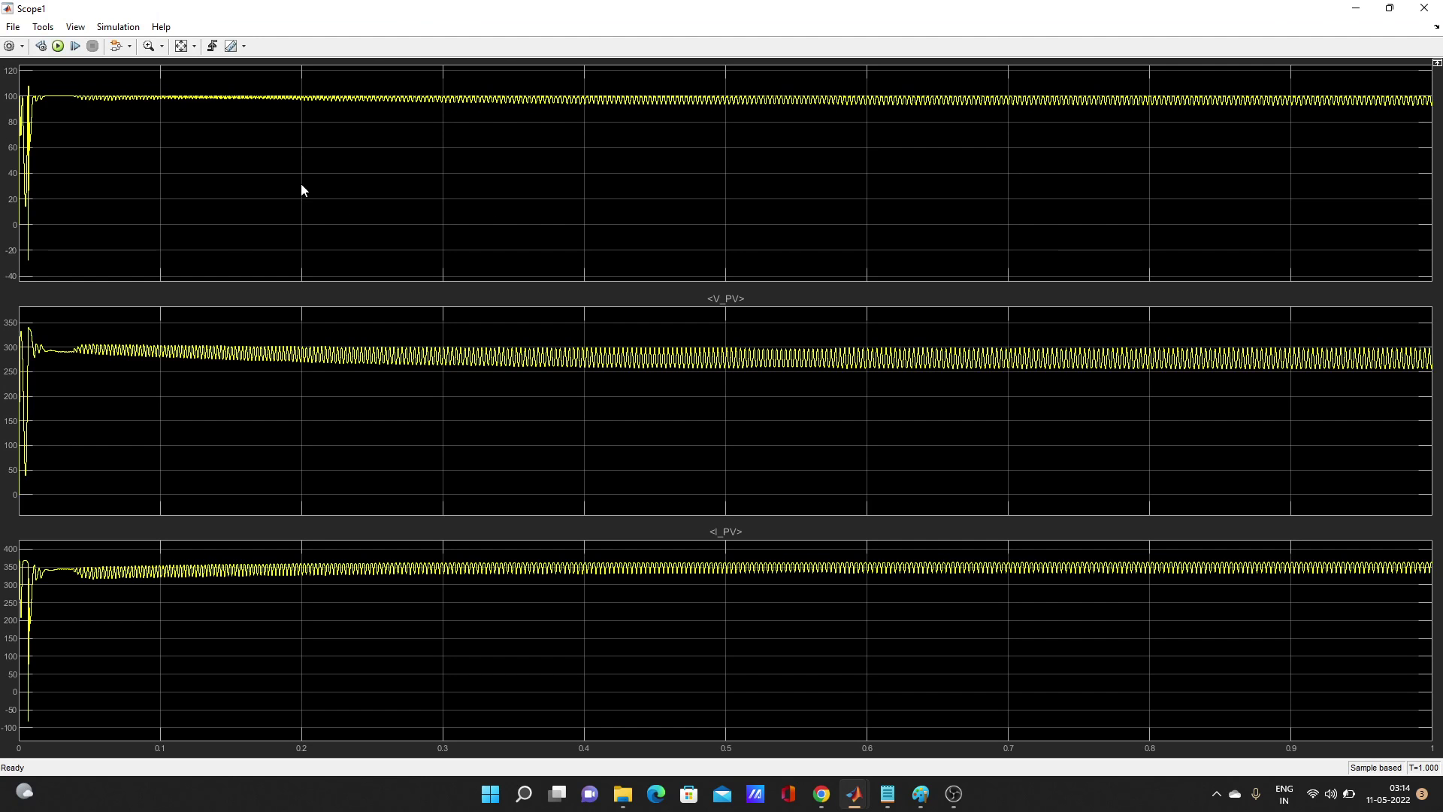
click(1356, 7)
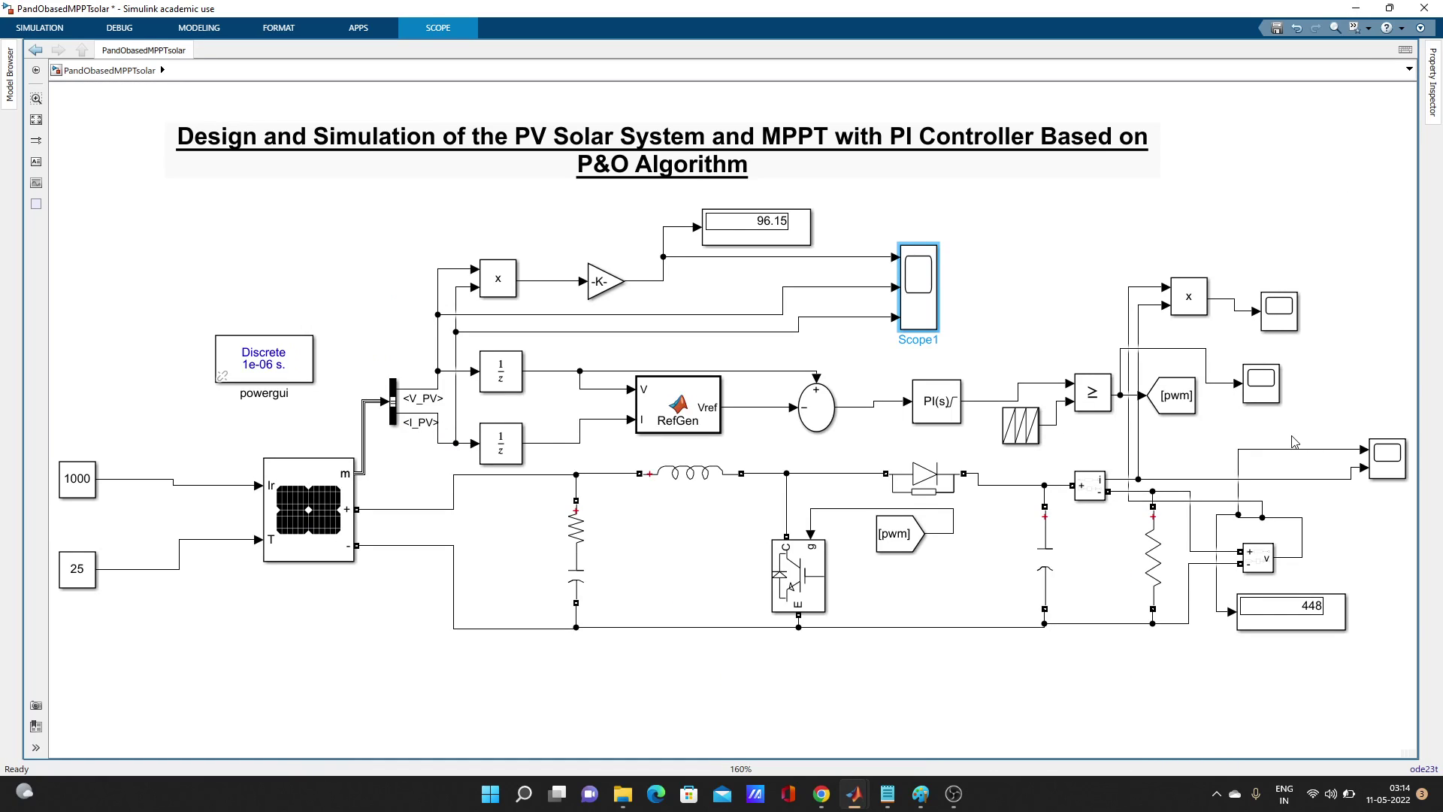
double_click(1389, 458)
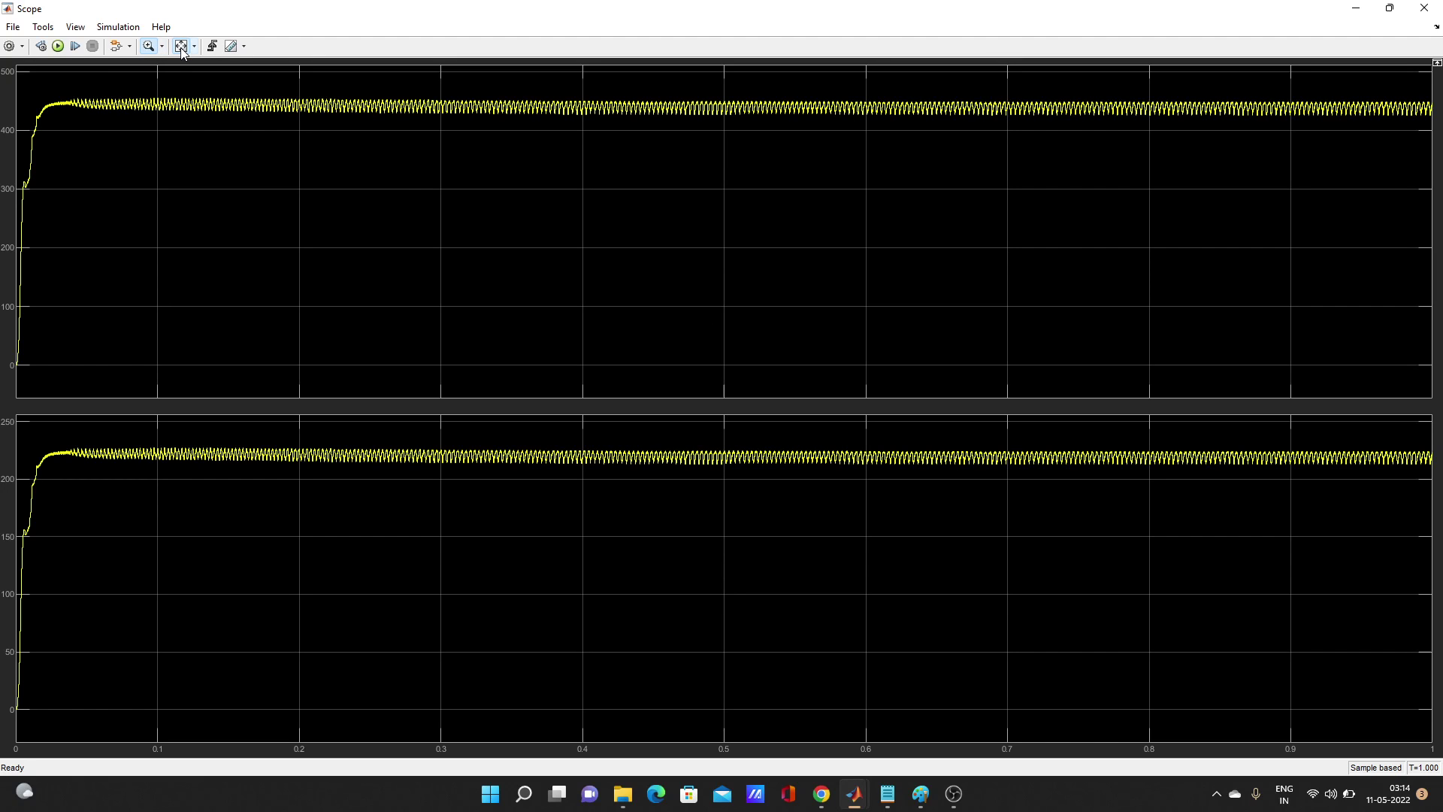
click(1425, 8)
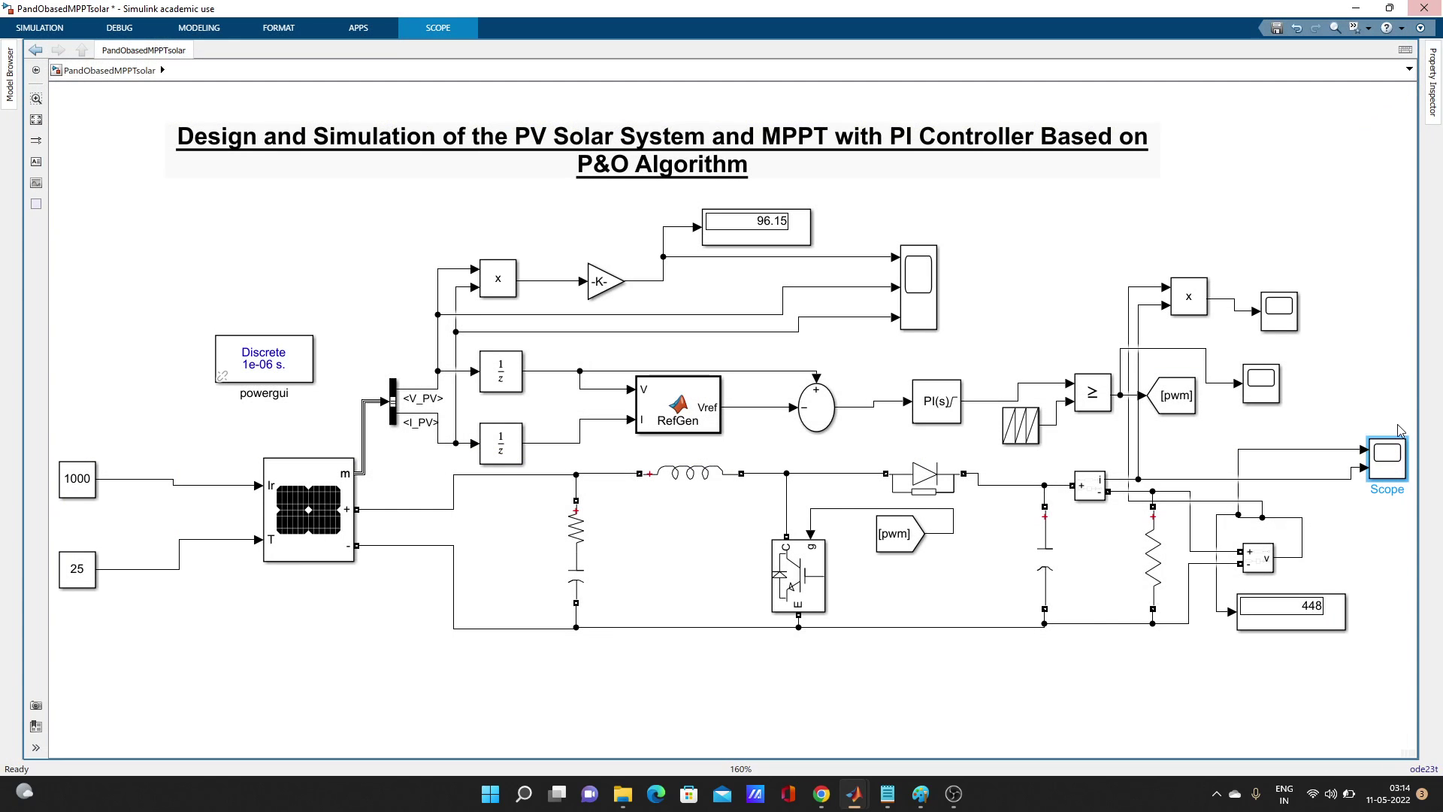
click(1156, 552)
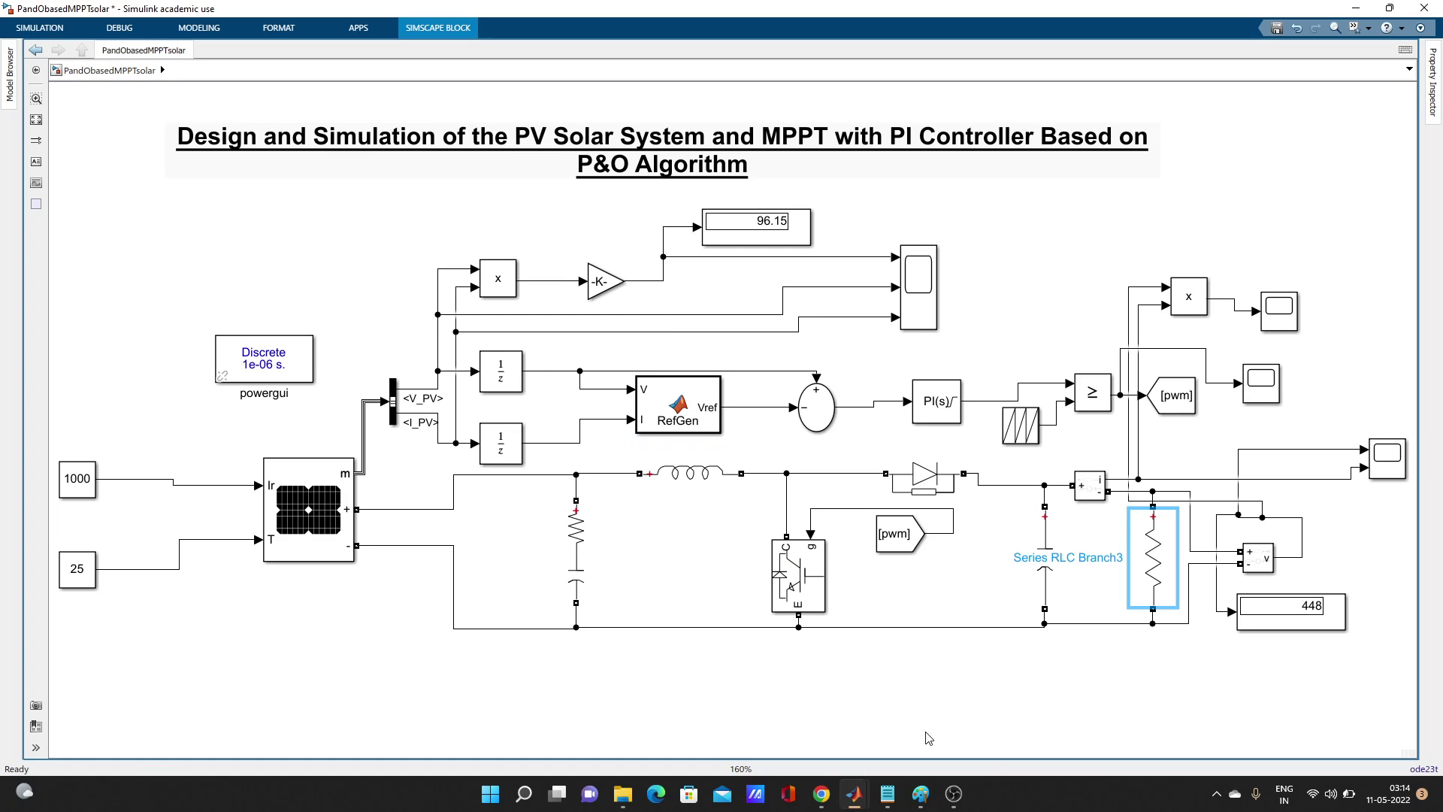
mouse_move(887, 794)
mouse_move(887, 733)
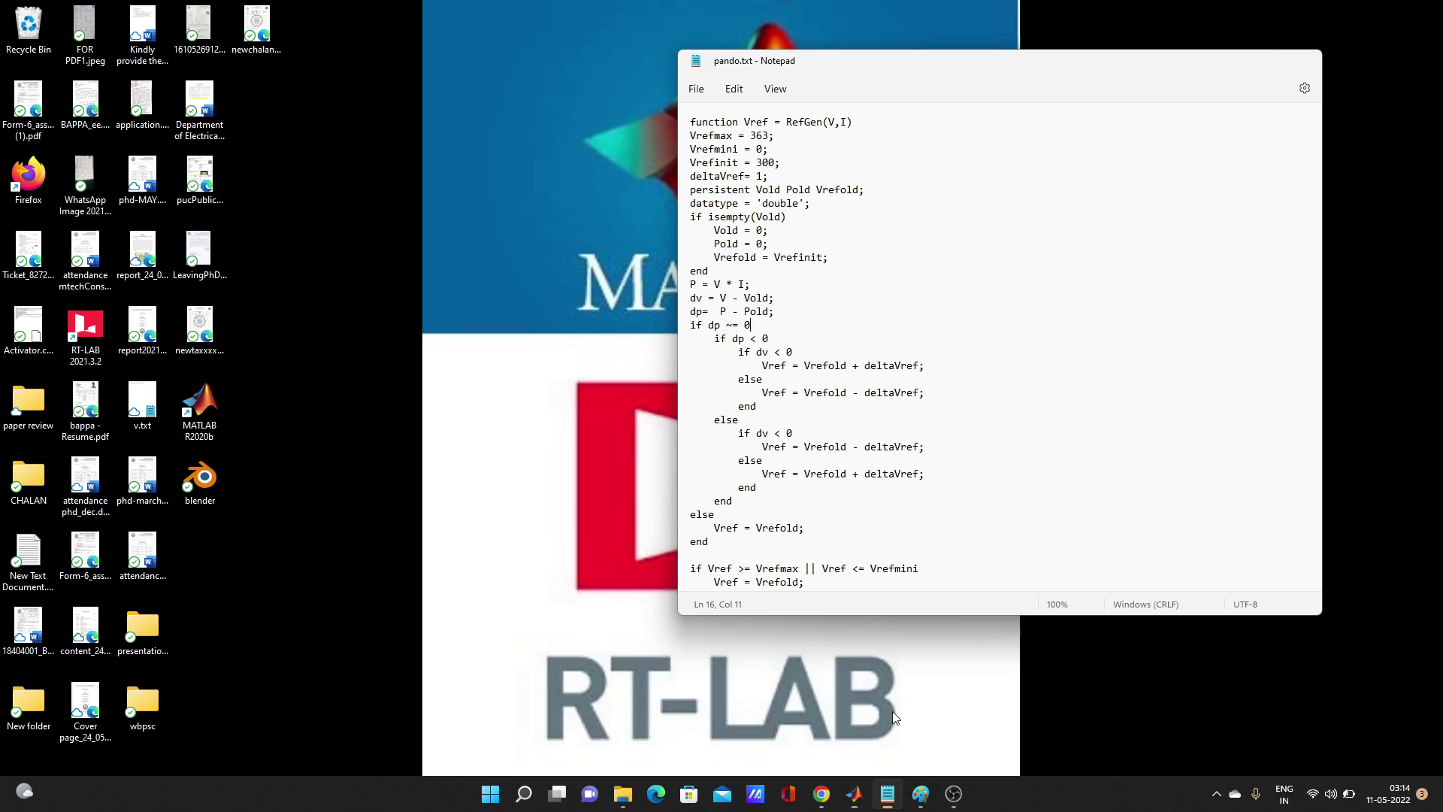
click(892, 712)
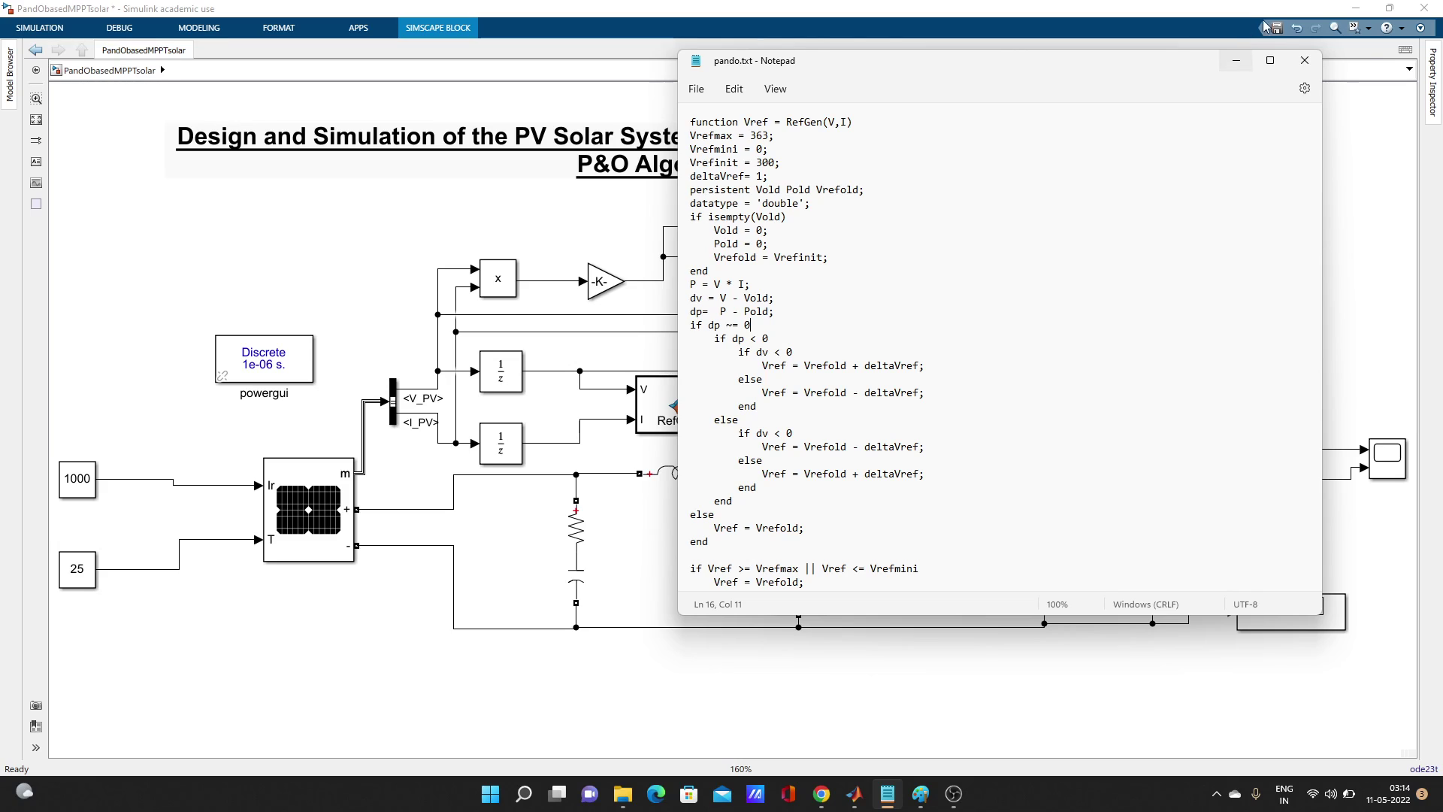
click(1236, 60)
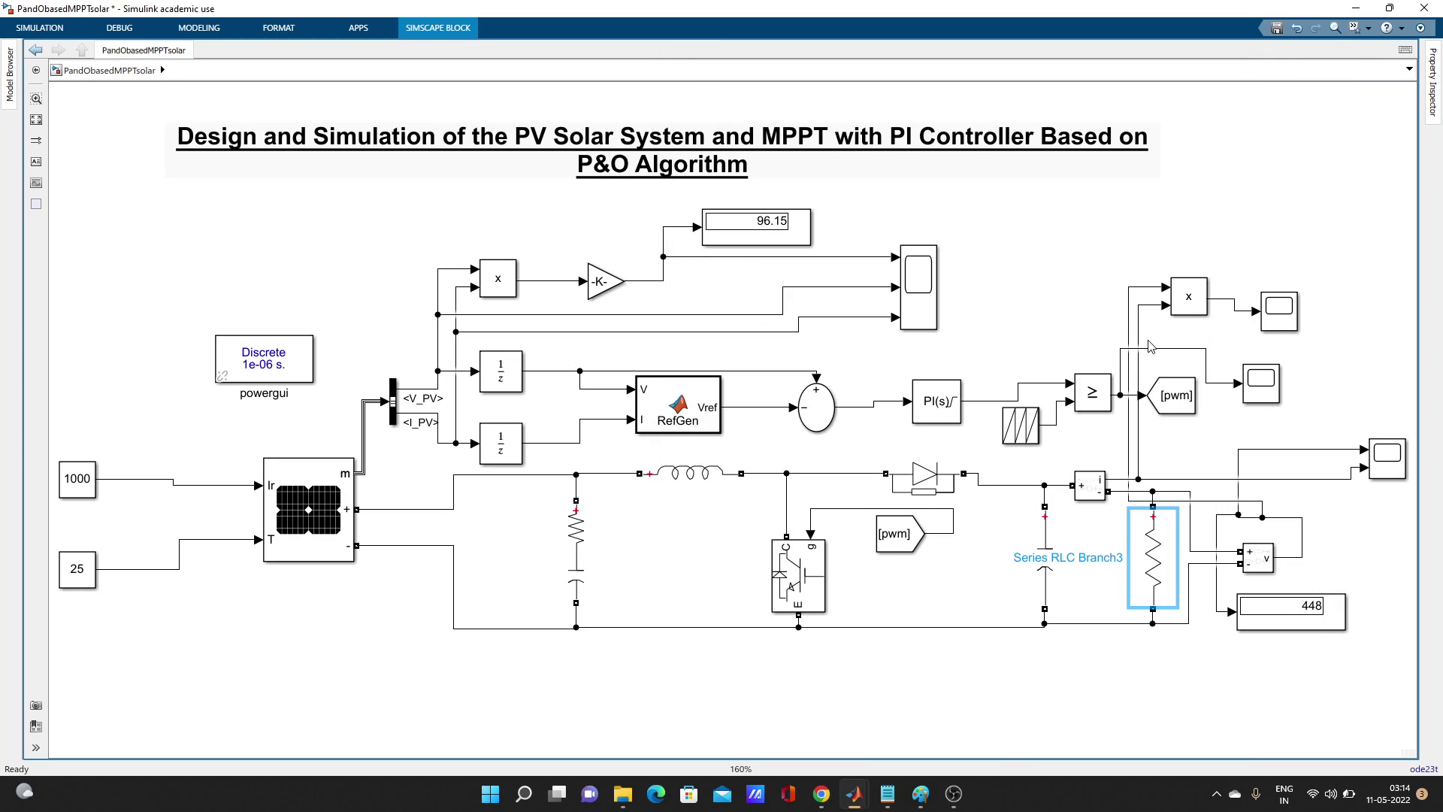
click(1066, 282)
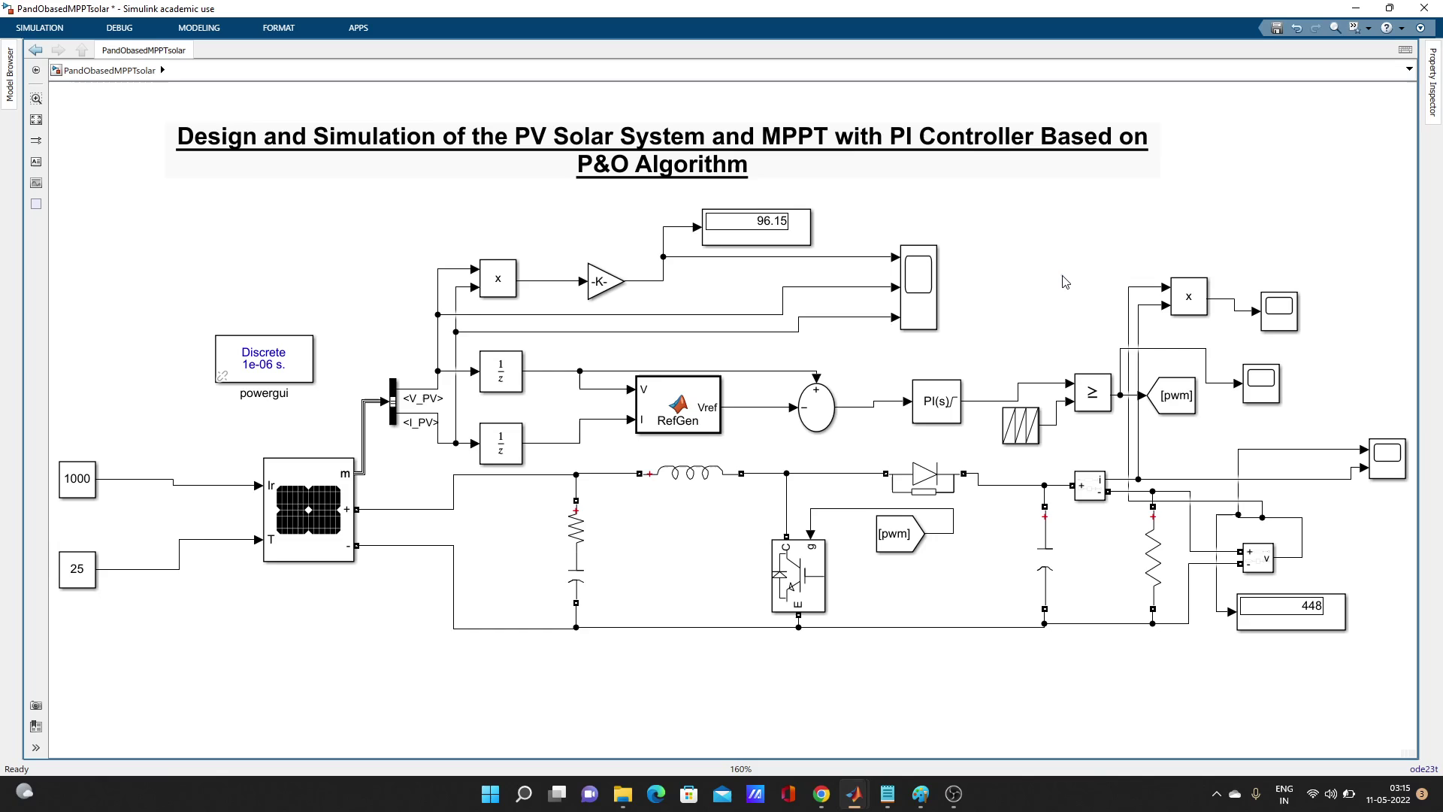